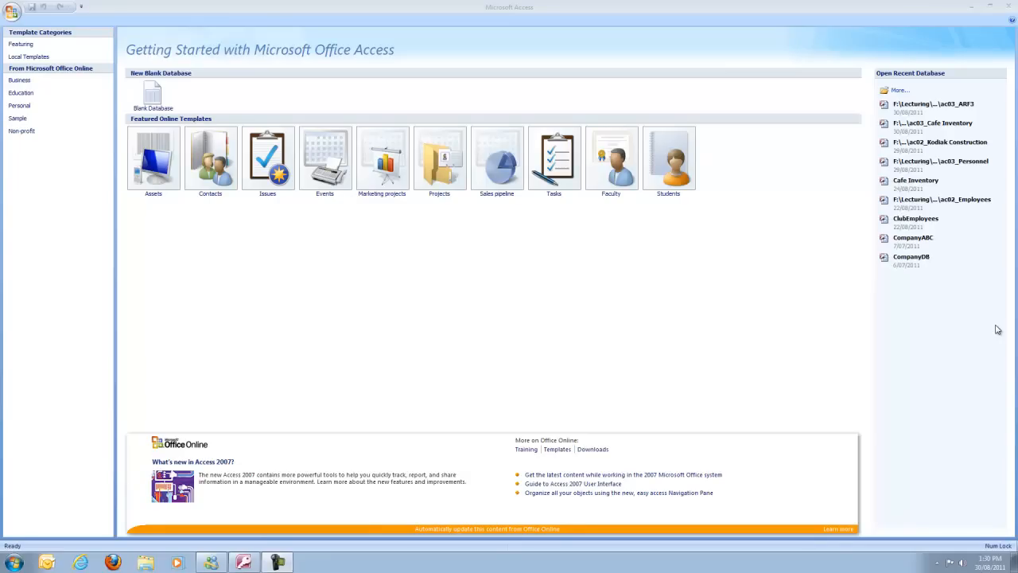
# Create a blank database named Cafe Inventory, overwriting the existing file of that name
pyautogui.click(159, 97)
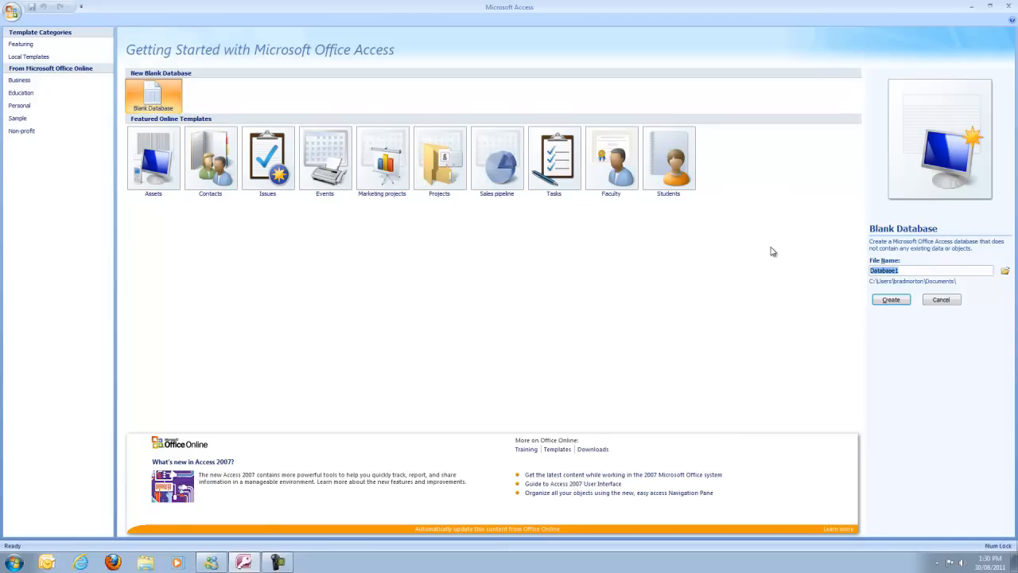
pyautogui.write('Cafe Inventory')
pyautogui.click(891, 300)
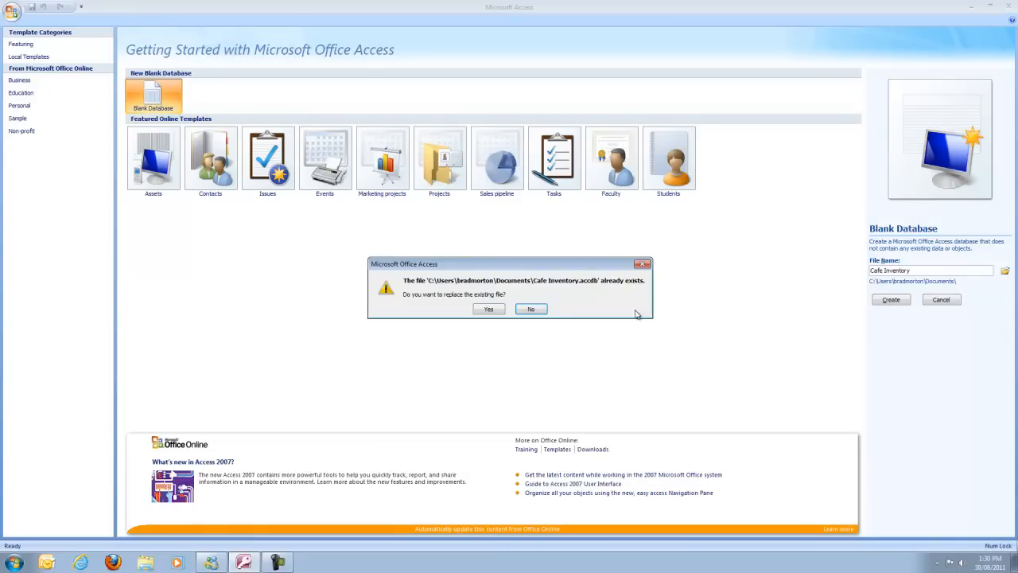
pyautogui.click(490, 310)
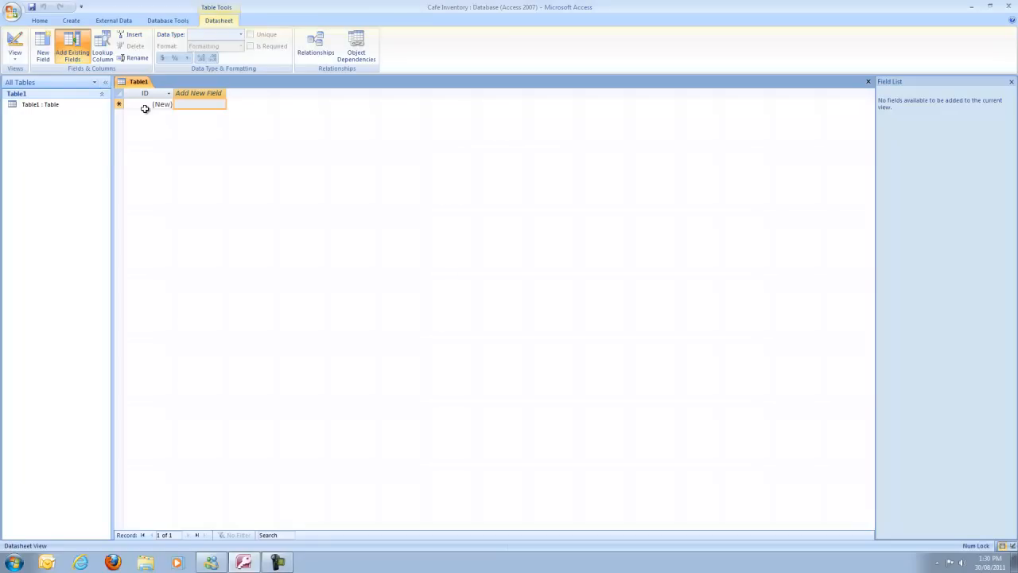
# Add the Item and Description field templates to Table1
pyautogui.click(49, 56)
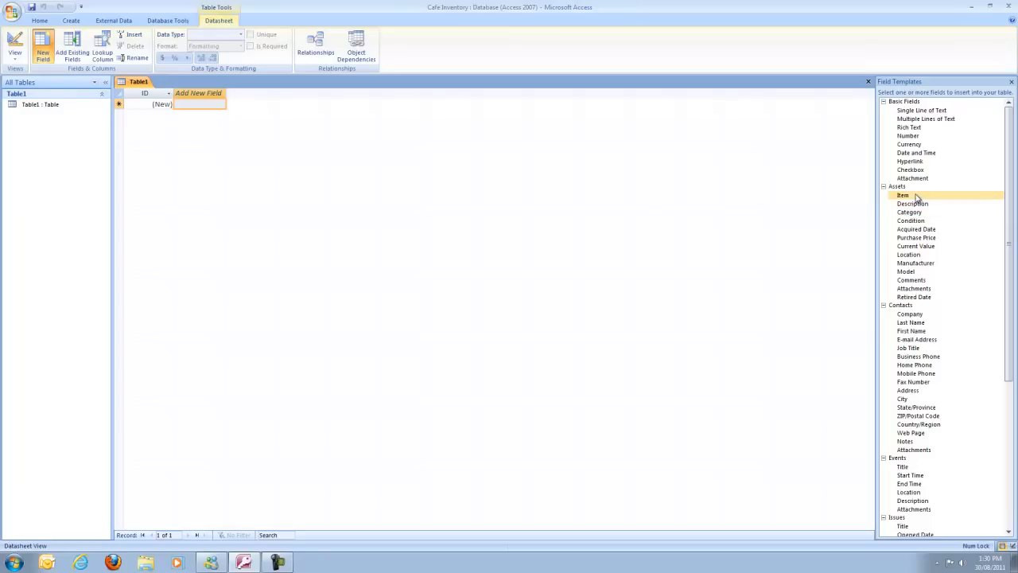
pyautogui.click(911, 196)
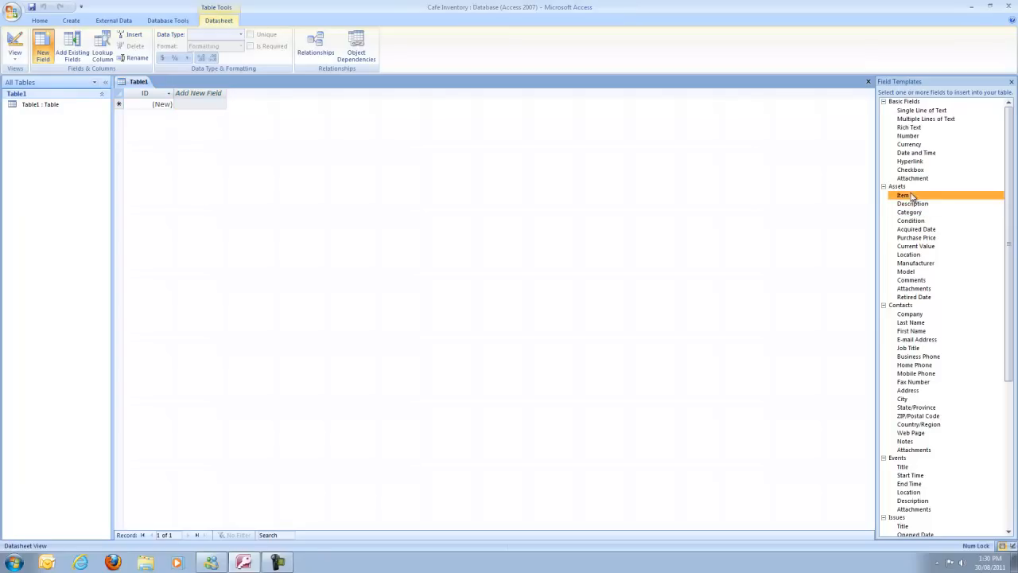
pyautogui.doubleClick(911, 195)
pyautogui.doubleClick(912, 204)
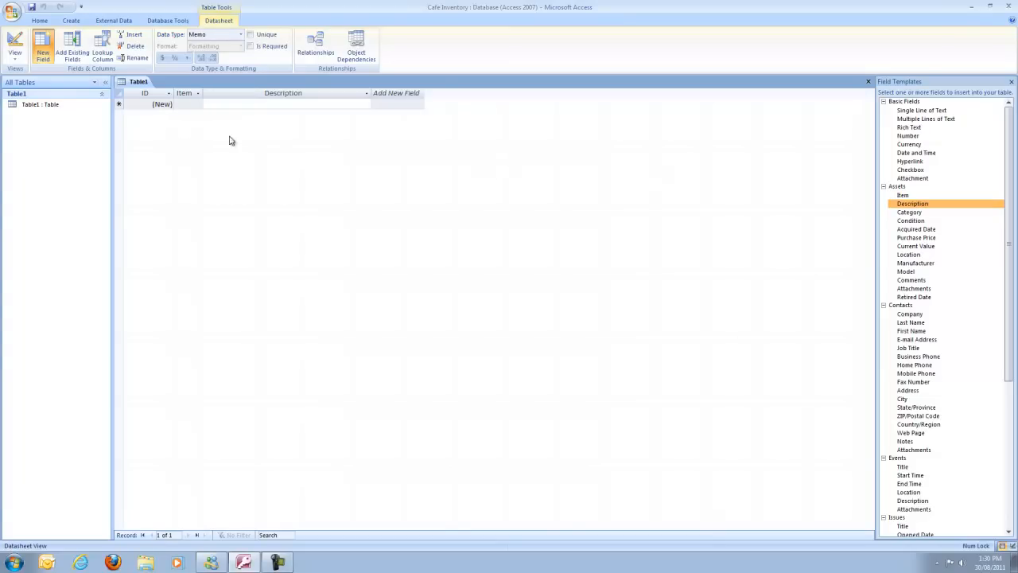
# Switch the table to Design View, saving it as Stock
pyautogui.click(15, 57)
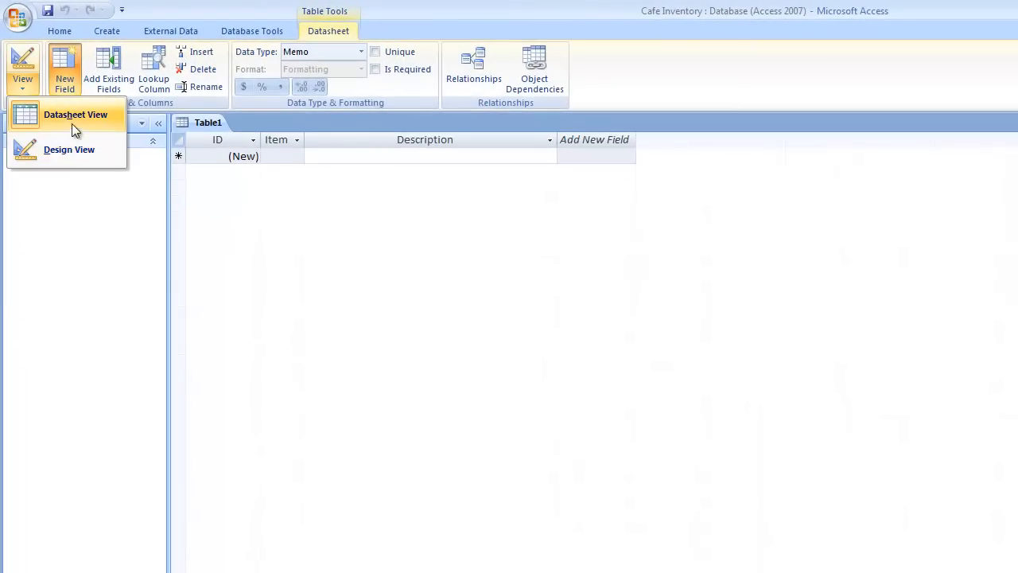
pyautogui.click(69, 150)
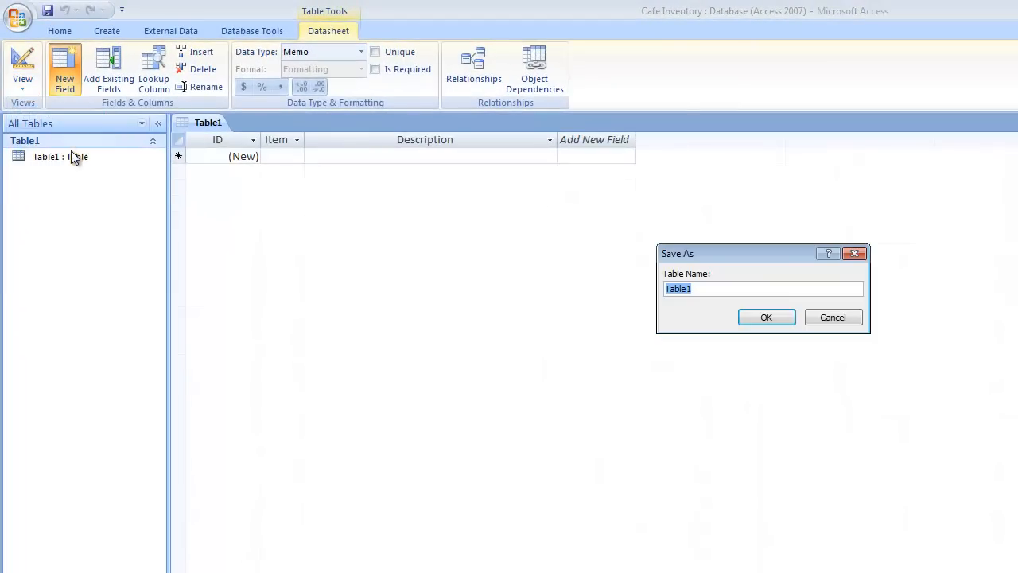
pyautogui.write('Stock')
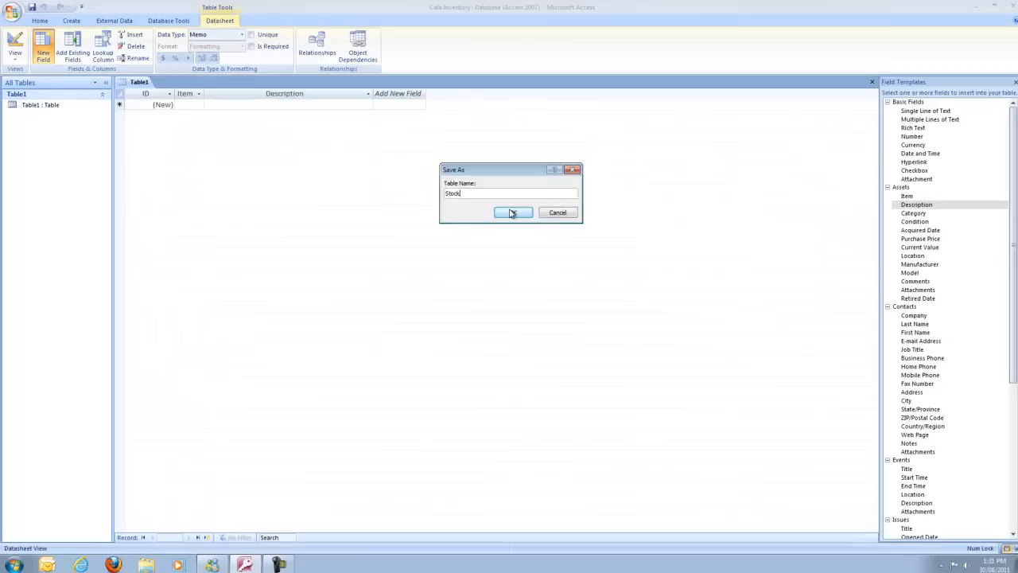
pyautogui.click(655, 272)
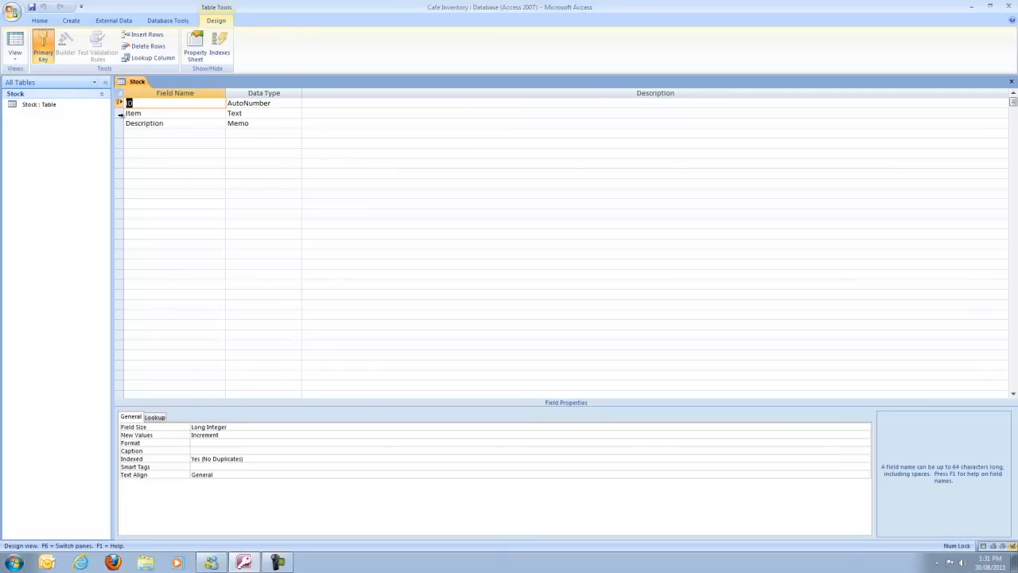
# Make the Item field the table's primary key
pyautogui.click(120, 113)
pyautogui.rightClick(119, 115)
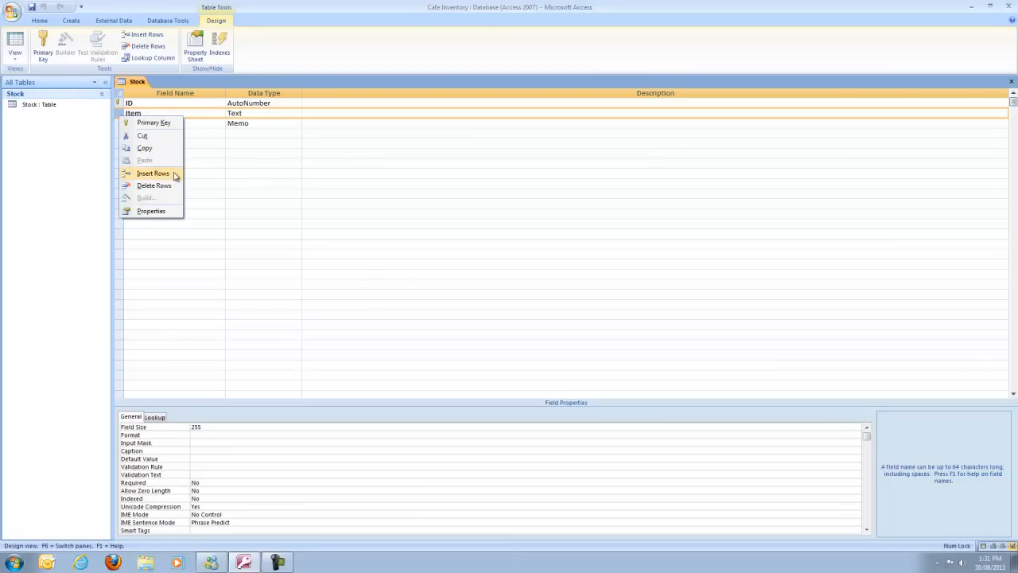
pyautogui.click(163, 123)
# Delete the ID field row from the Stock table
pyautogui.click(120, 104)
pyautogui.rightClick(120, 105)
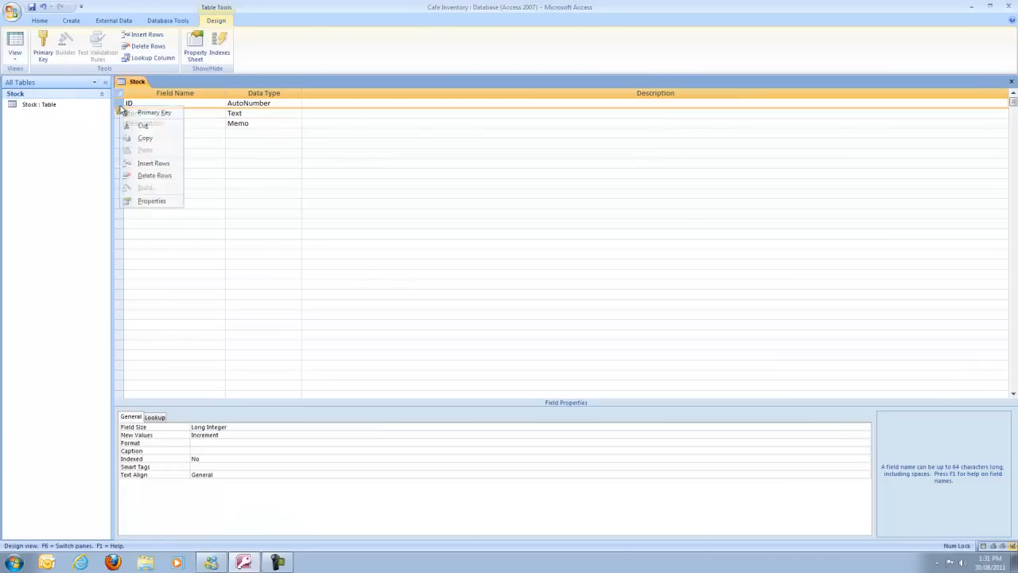
pyautogui.click(153, 175)
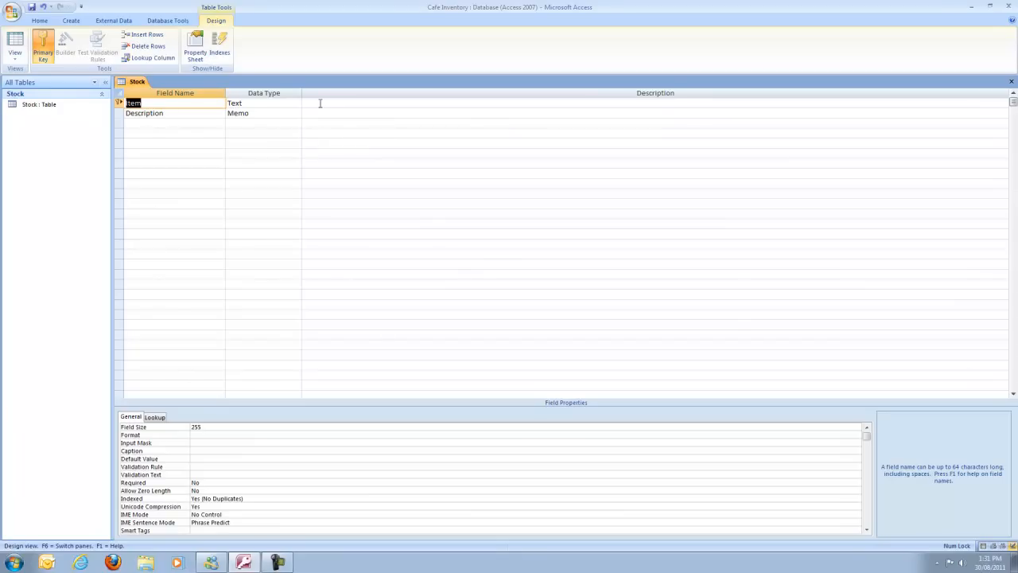
# Make Description a Text field with size 50, and set Item's field size to 3
pyautogui.click(273, 113)
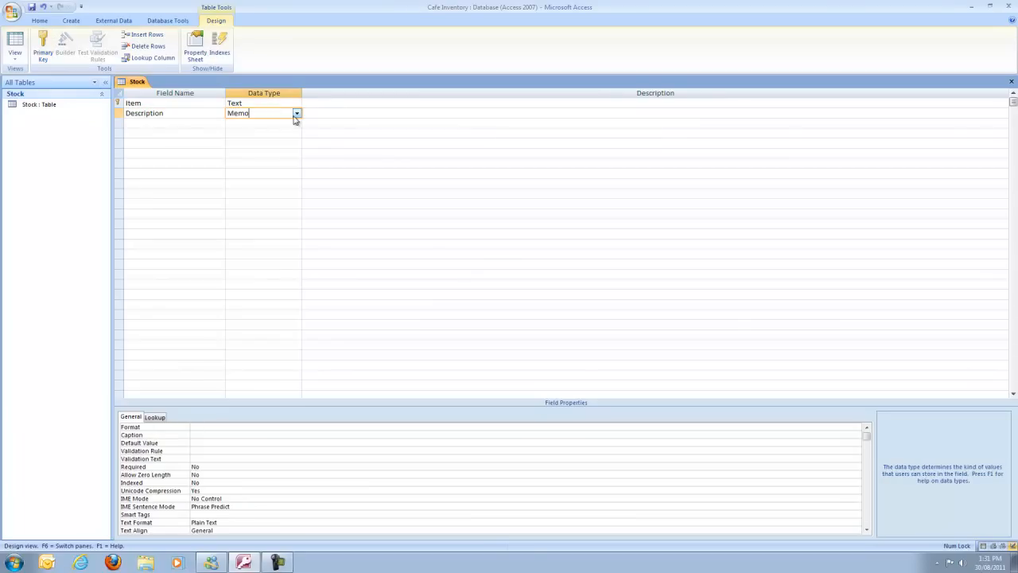
pyautogui.click(295, 113)
pyautogui.click(284, 125)
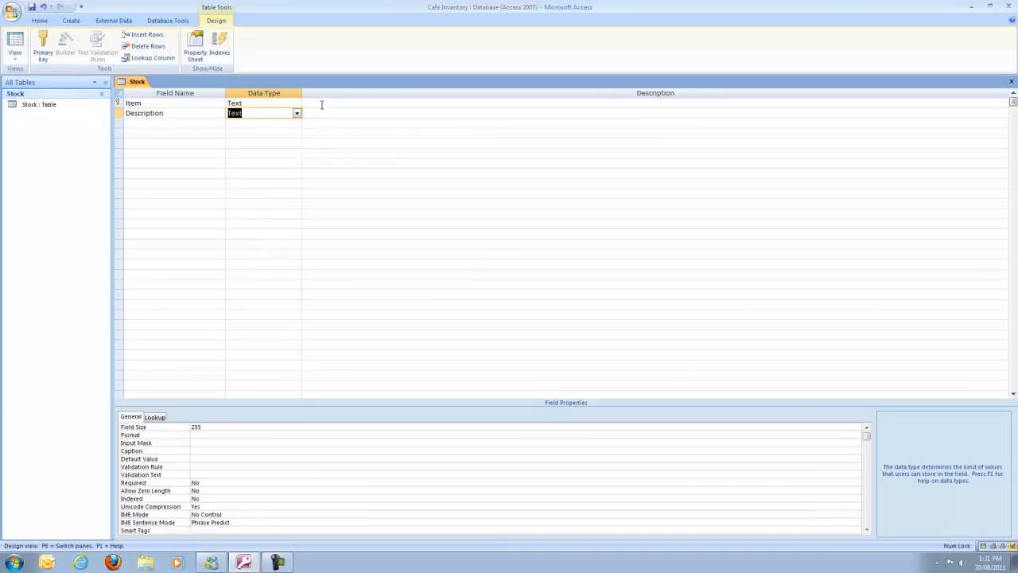
pyautogui.click(322, 104)
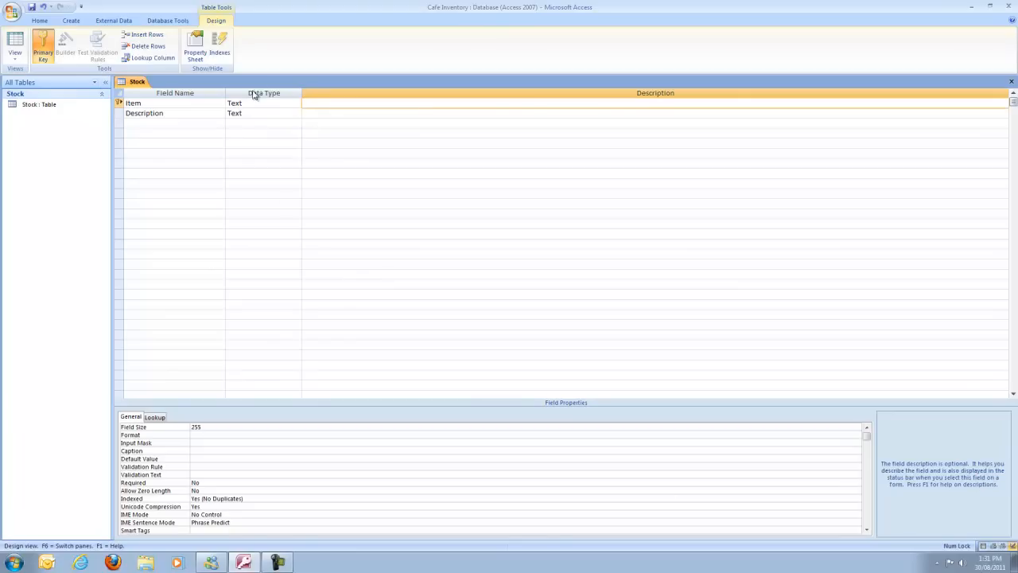
pyautogui.click(205, 428)
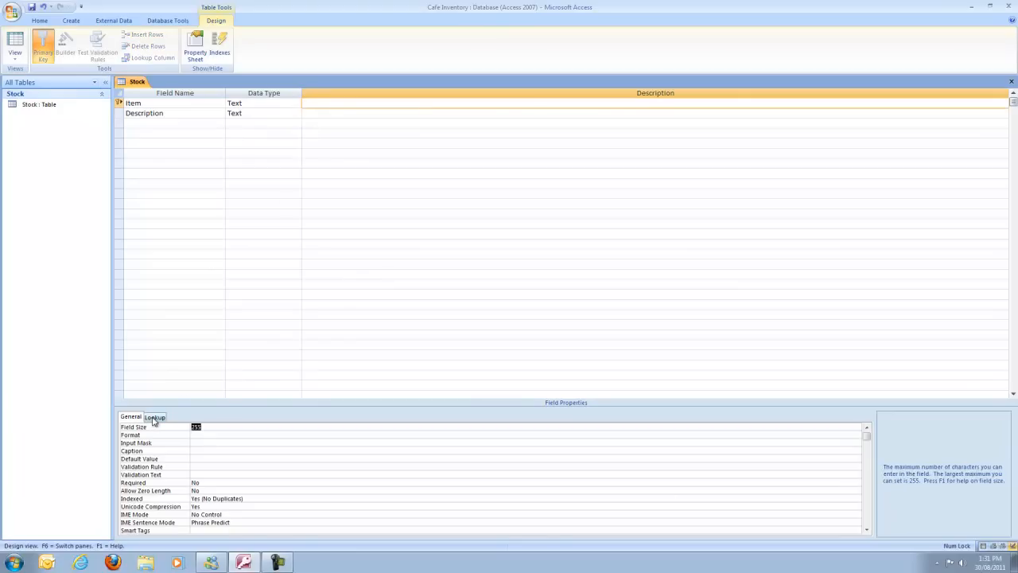
pyautogui.click(238, 114)
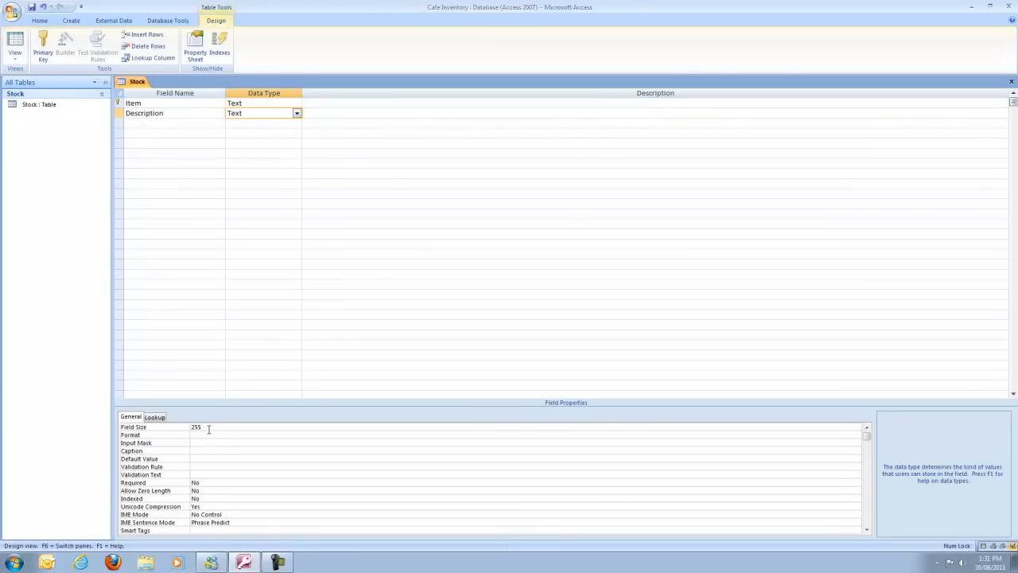
pyautogui.moveTo(209, 428); pyautogui.dragTo(159, 415)
pyautogui.write('50')
# Describe Description as 'Name of product' and Item as 'Unique three-digit product number'
pyautogui.click(321, 103)
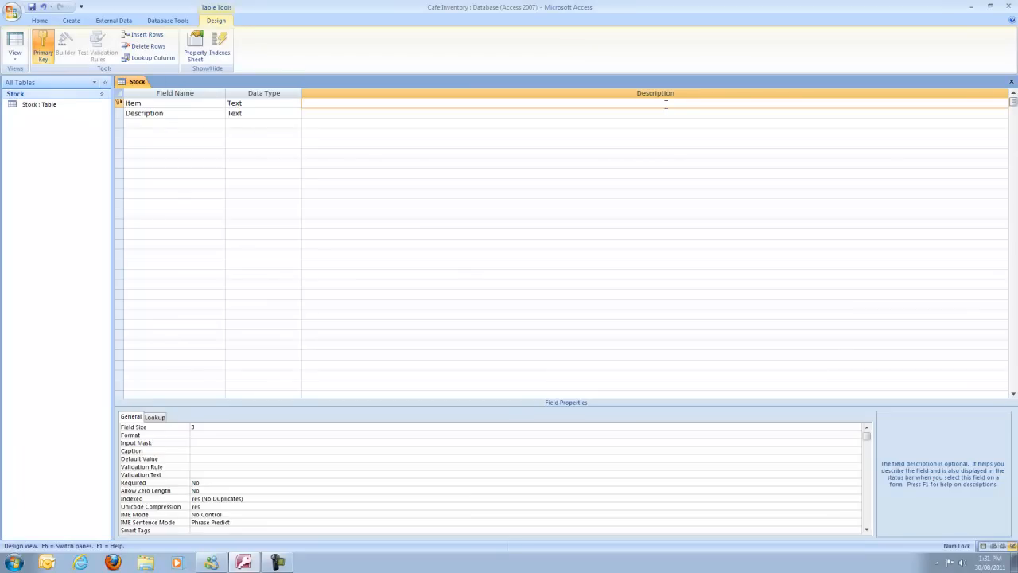
pyautogui.click(348, 113)
pyautogui.write('Name of product')
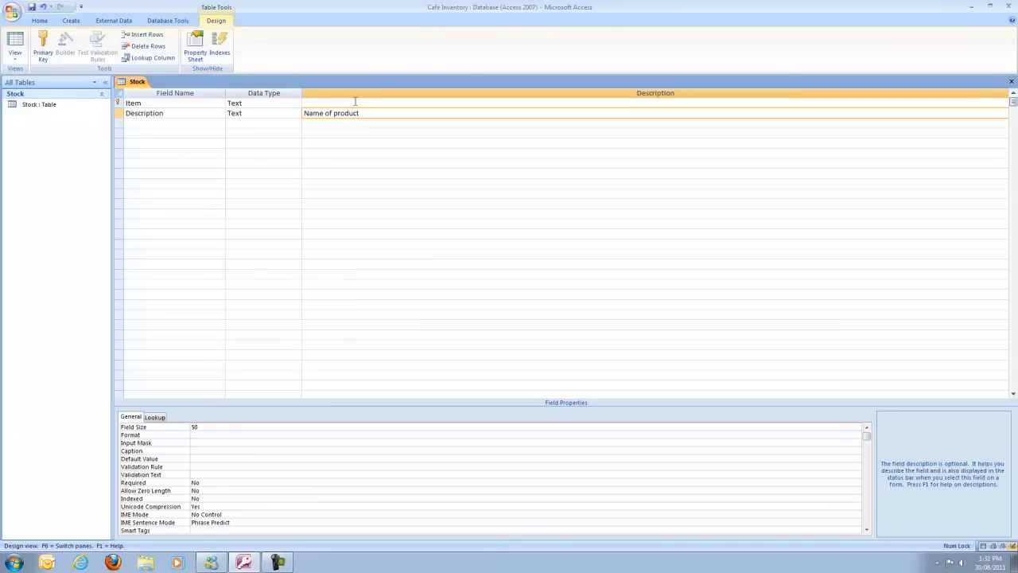
pyautogui.click(355, 102)
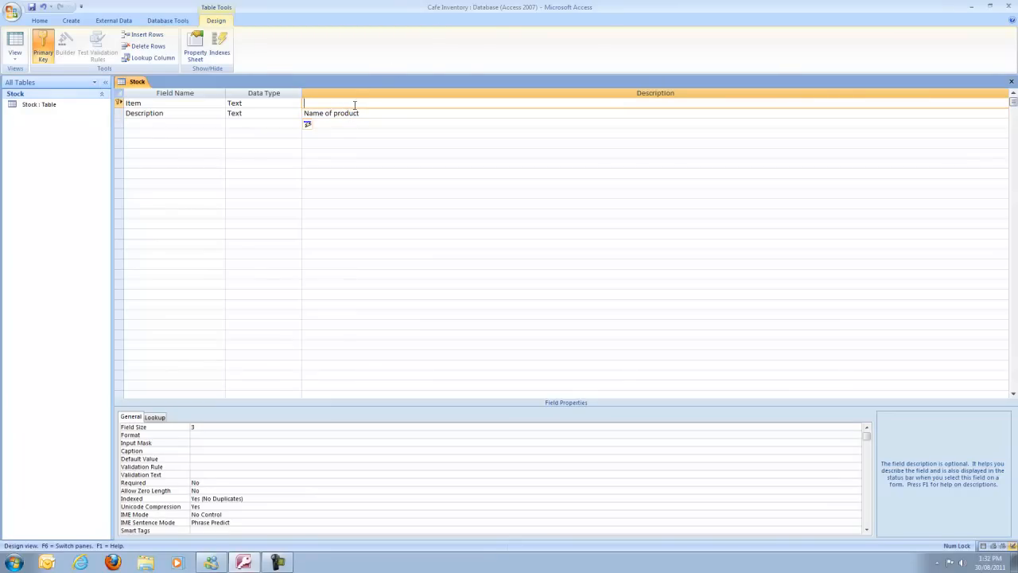
pyautogui.write('Unique three-digit product number')
pyautogui.click(335, 114)
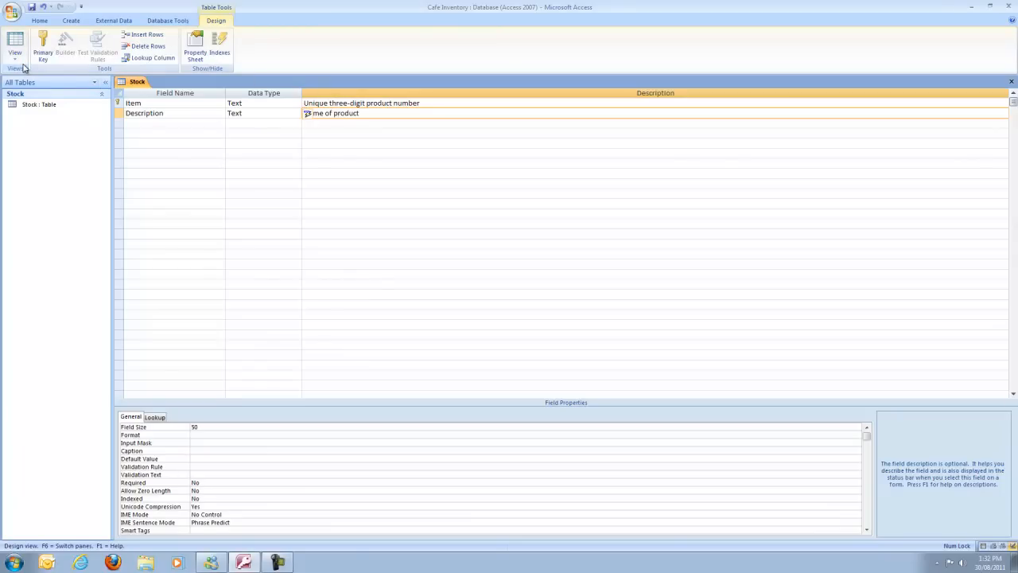
pyautogui.click(79, 22)
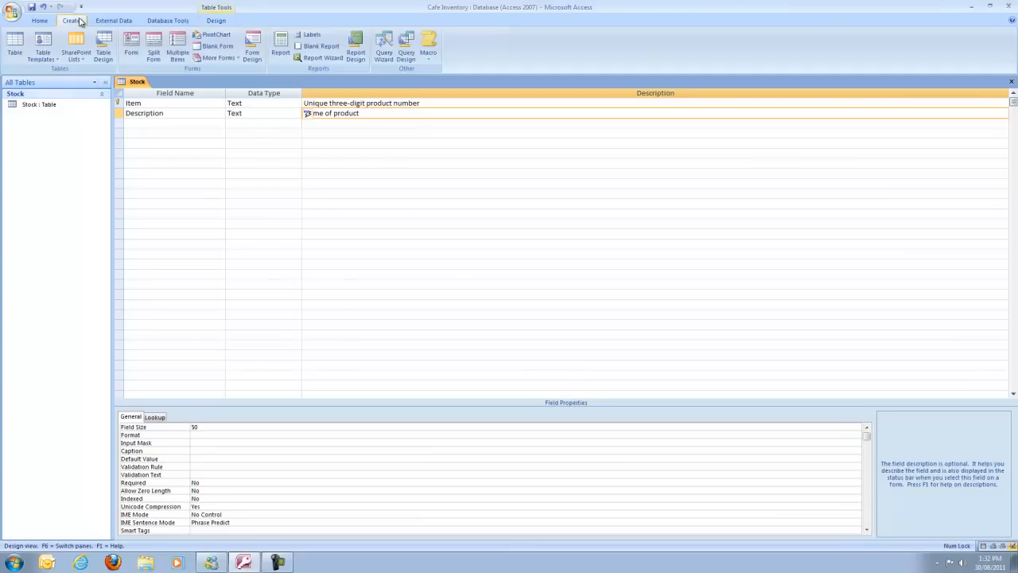
# Create a new table with First Name, Last Name, Business Phone, E-mail Address and Company fields
pyautogui.click(14, 54)
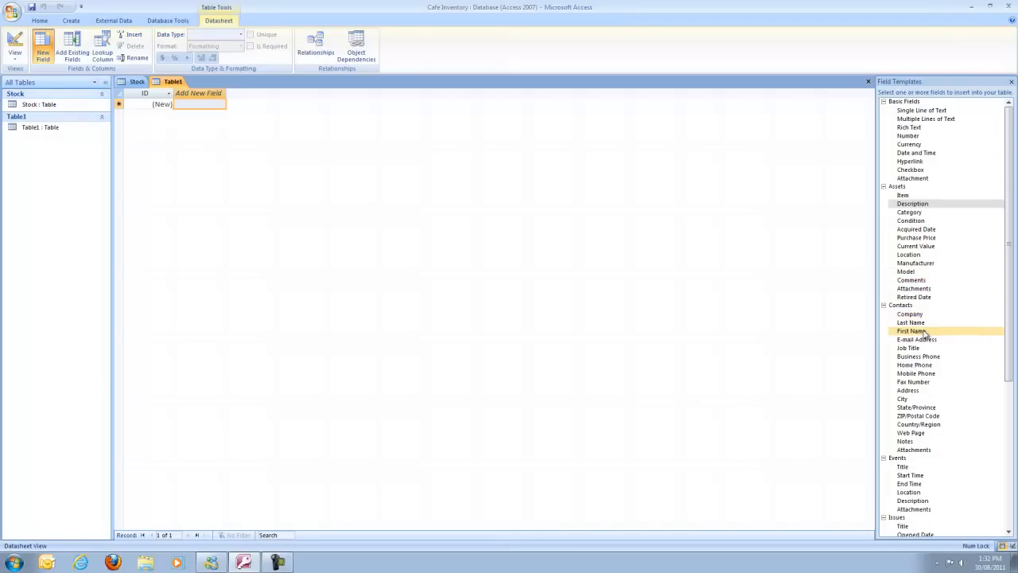
pyautogui.doubleClick(922, 331)
pyautogui.doubleClick(922, 323)
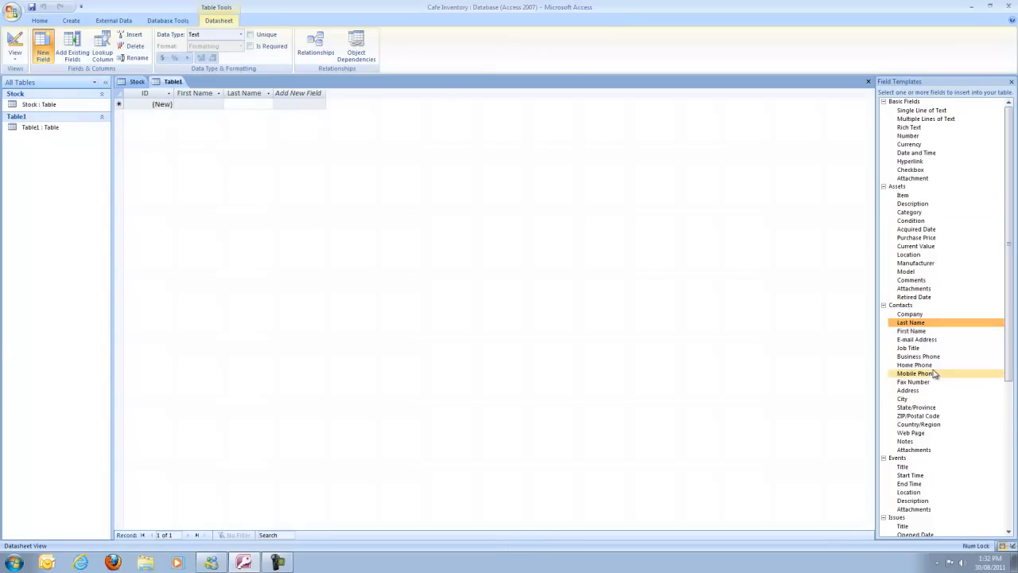
pyautogui.doubleClick(939, 360)
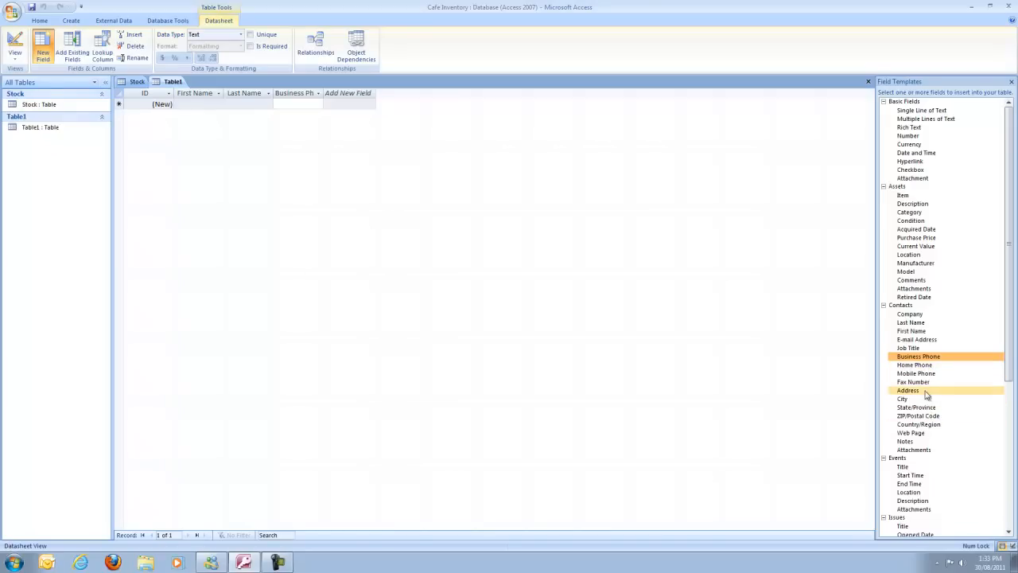
pyautogui.click(923, 341)
pyautogui.doubleClick(922, 342)
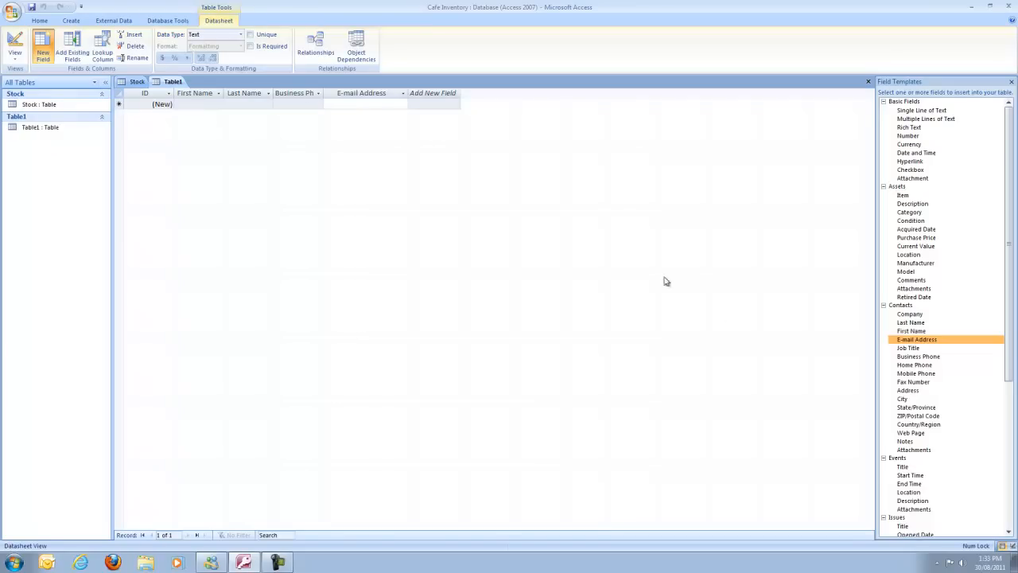
pyautogui.click(912, 314)
pyautogui.doubleClick(912, 314)
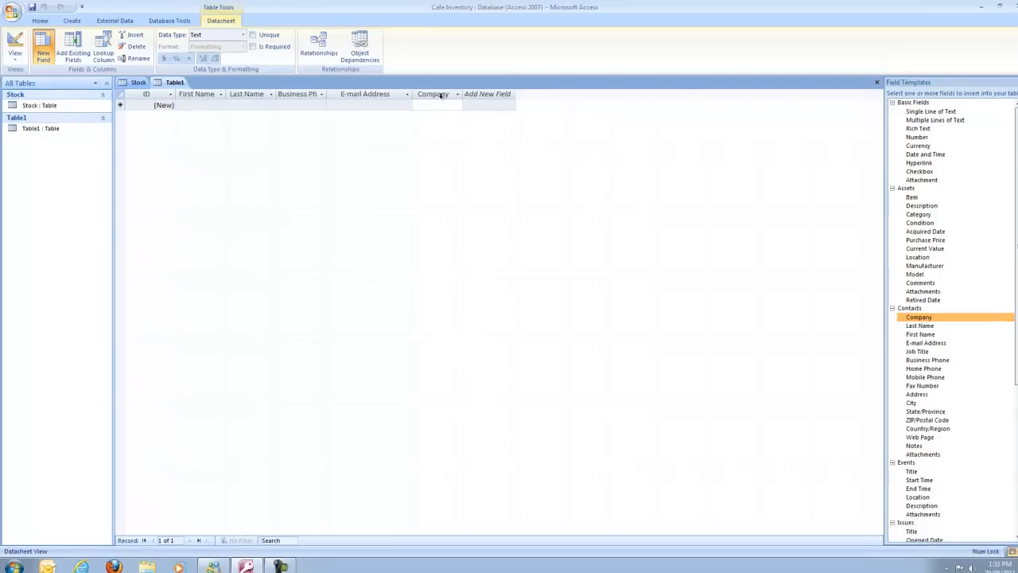
# Move the Company column to sit right after ID
pyautogui.click(441, 94)
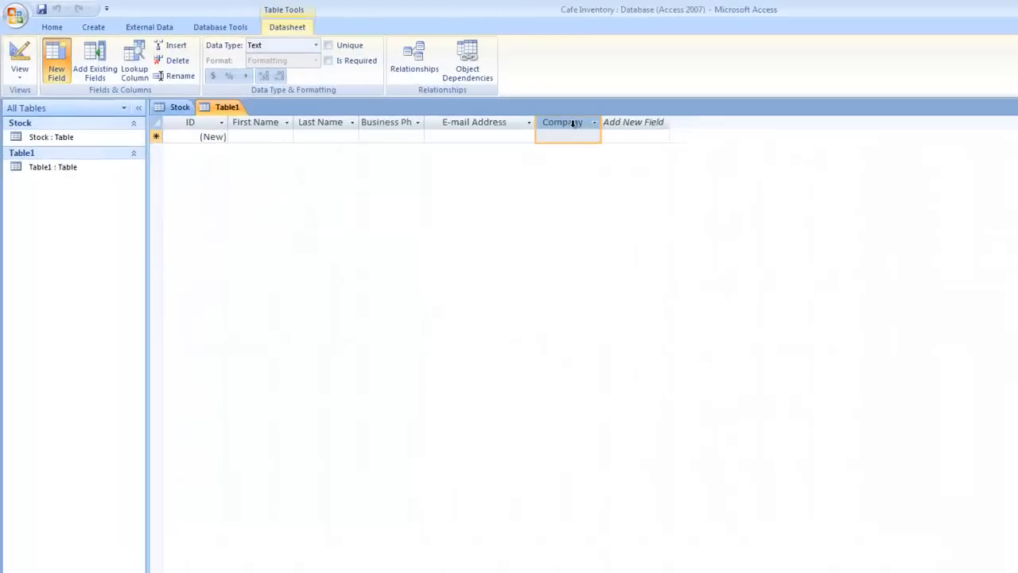
pyautogui.moveTo(435, 97); pyautogui.dragTo(282, 96)
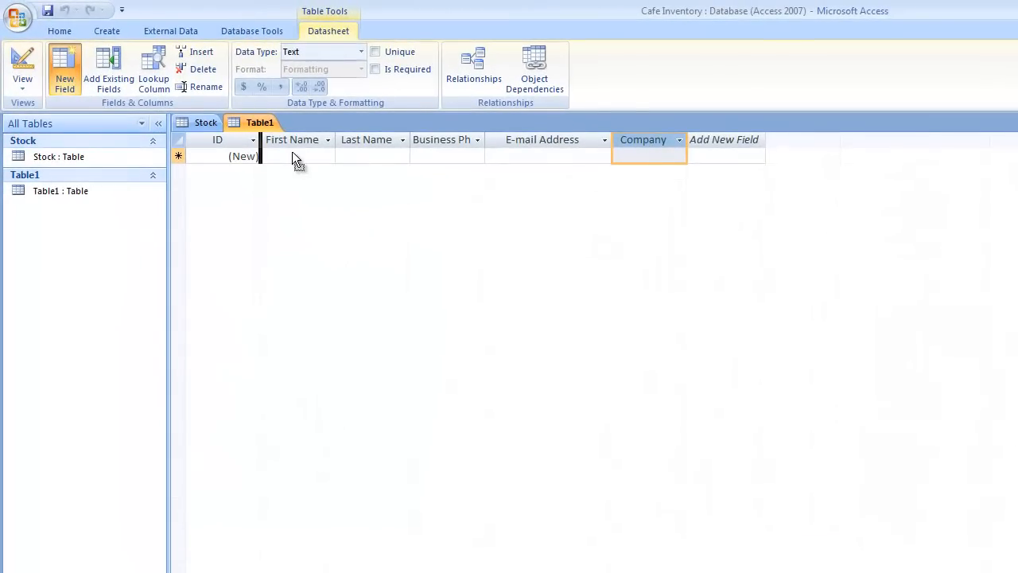
pyautogui.moveTo(292, 153); pyautogui.dragTo(290, 152)
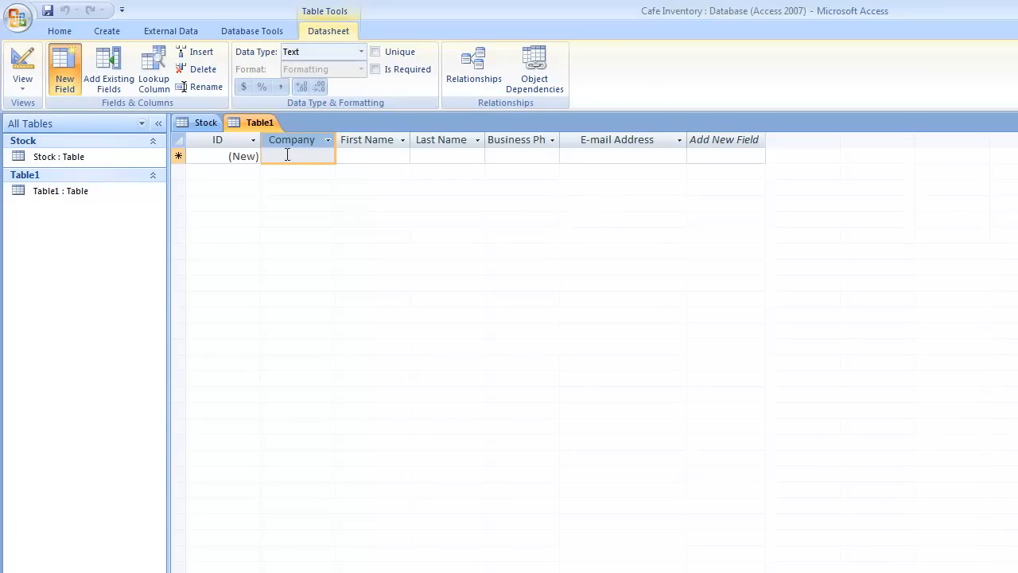
pyautogui.click(327, 140)
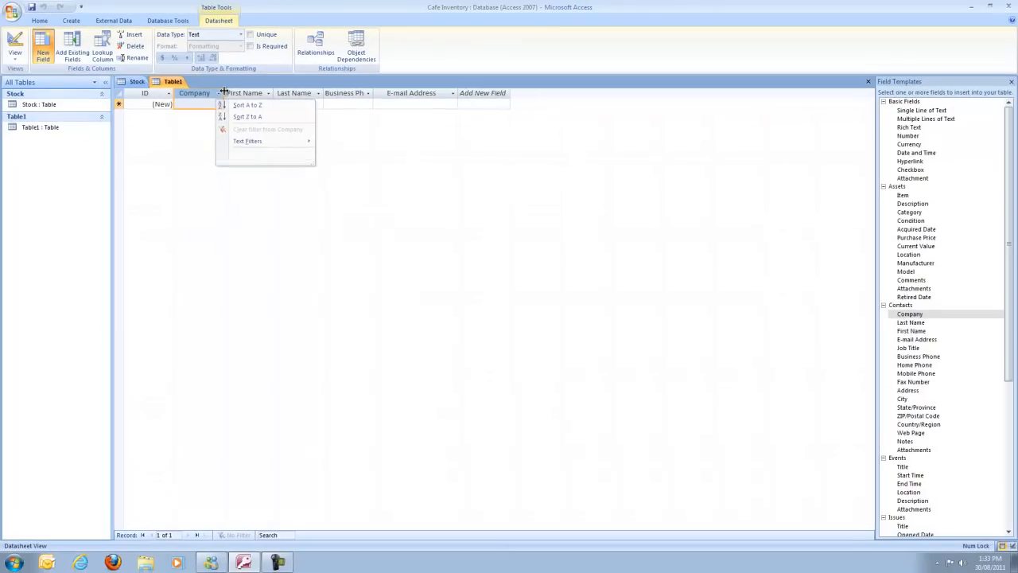
pyautogui.click(224, 93)
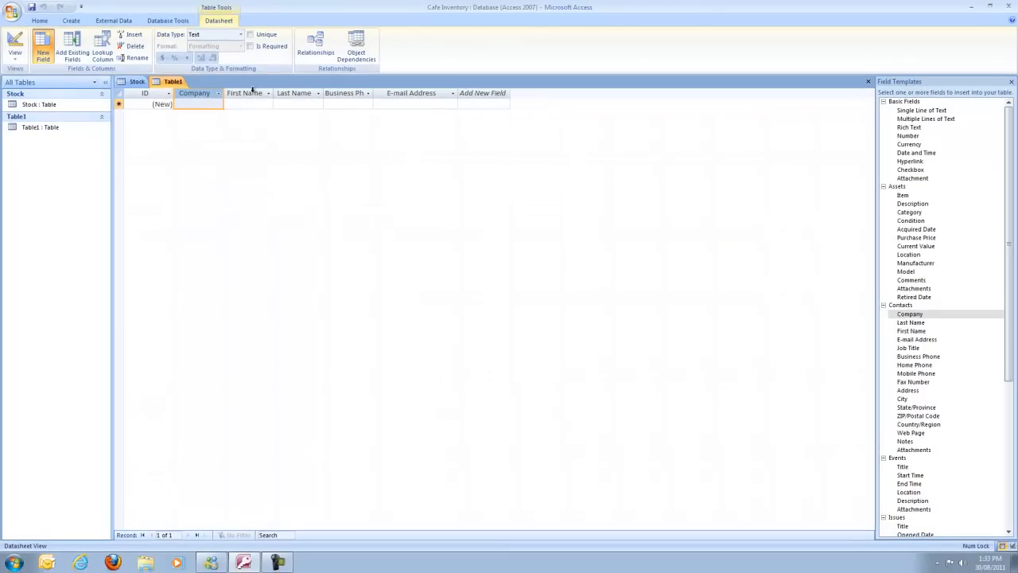
# Auto-fit the Last Name, Business Phone and E-mail Address columns, then switch to Design View
pyautogui.doubleClick(325, 94)
pyautogui.doubleClick(371, 94)
pyautogui.doubleClick(471, 94)
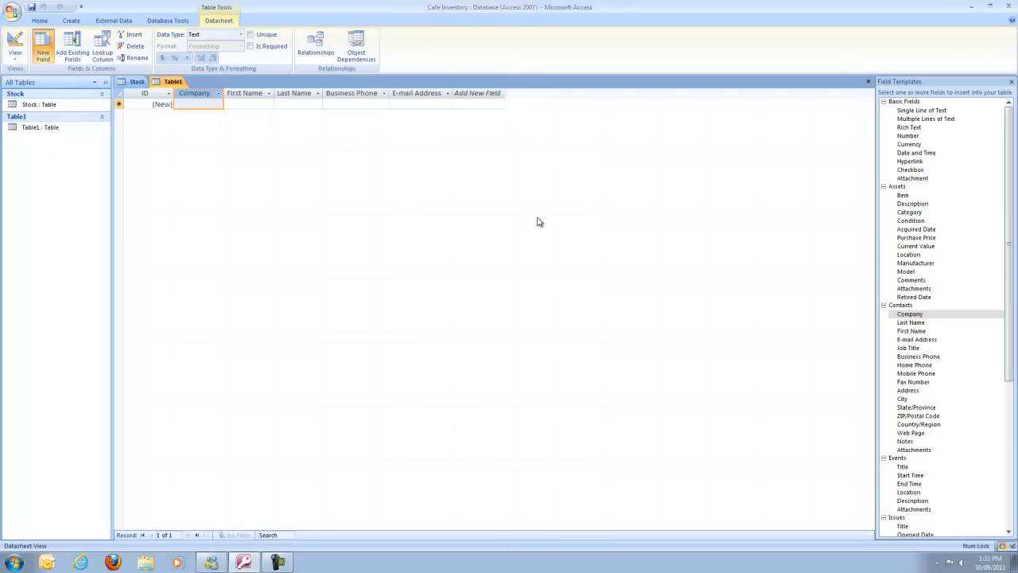
pyautogui.click(16, 60)
pyautogui.click(54, 101)
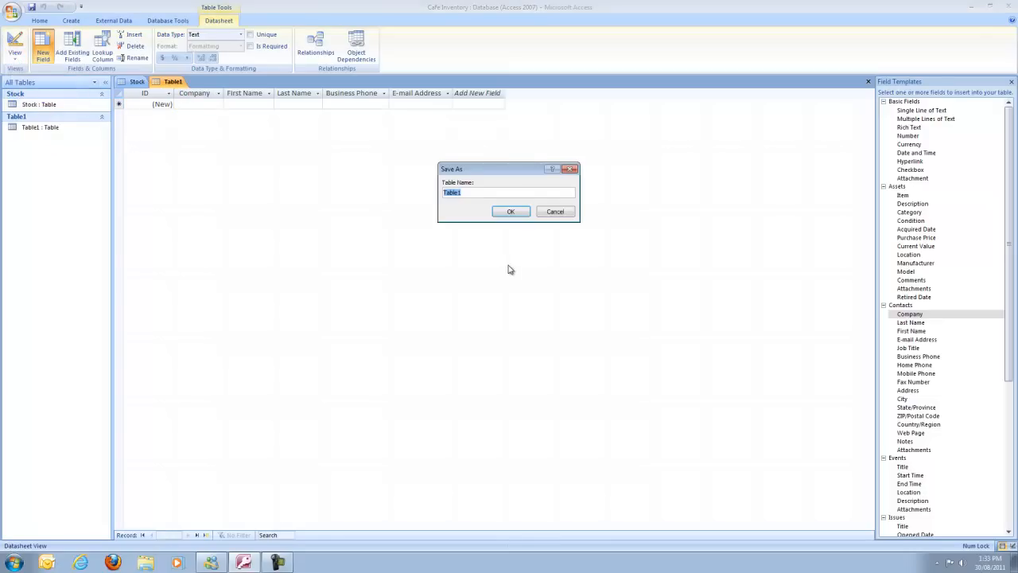
# Save the new table as Supplier
pyautogui.write('S')
pyautogui.press('Return')
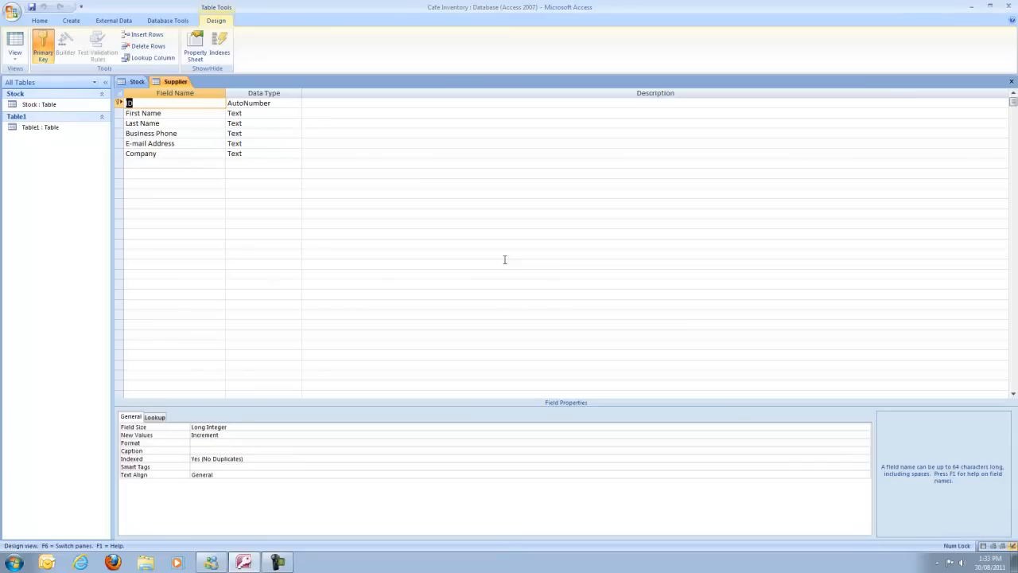
pyautogui.click(188, 156)
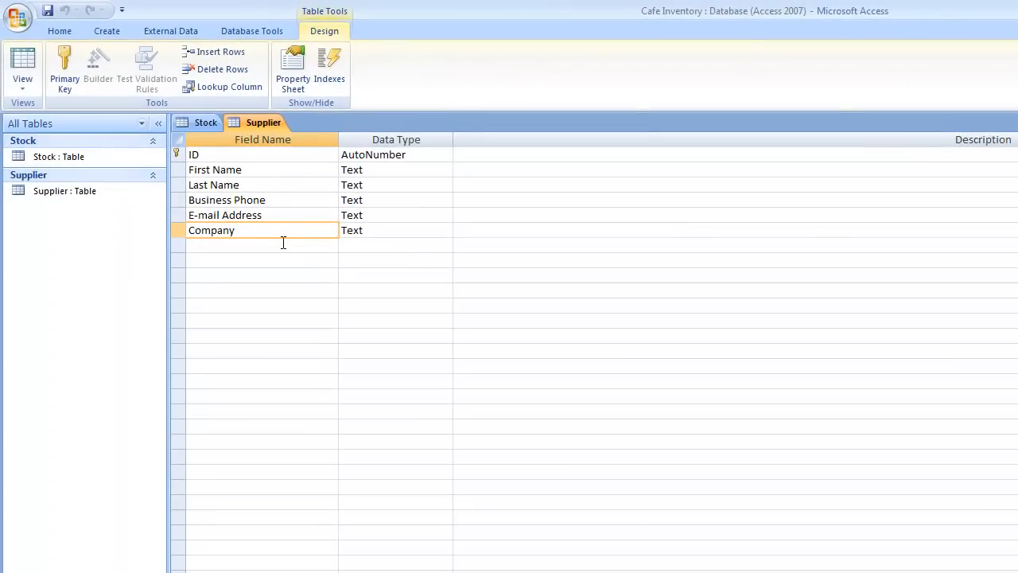
# Rename Company to Vendor with description 'Company name of supplier'
pyautogui.moveTo(186, 156); pyautogui.dragTo(131, 153)
pyautogui.moveTo(3, 205); pyautogui.dragTo(2, 204)
pyautogui.write('Vendor')
pyautogui.press('Tab')
pyautogui.click(516, 226)
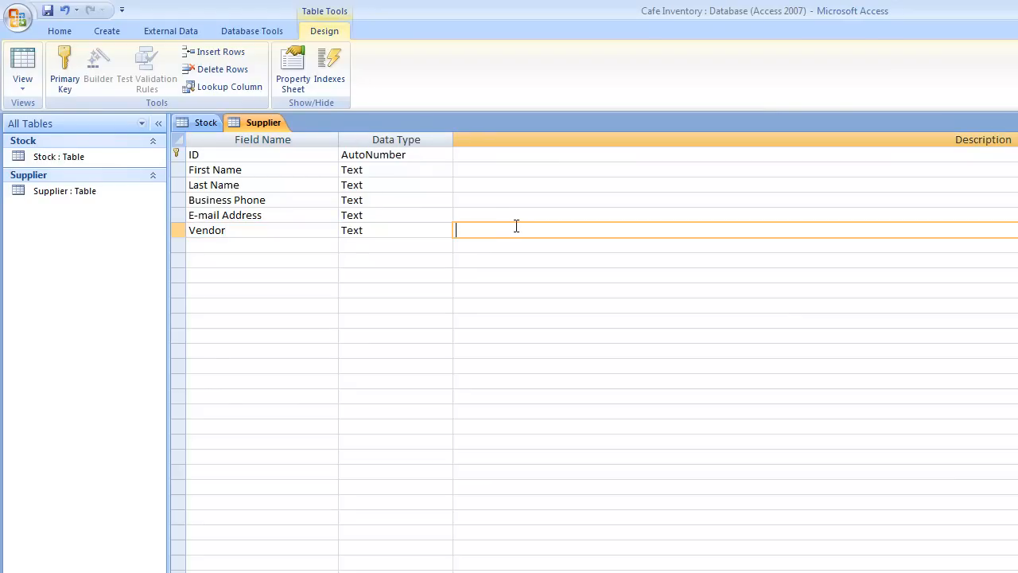
pyautogui.write('Company name of supplier')
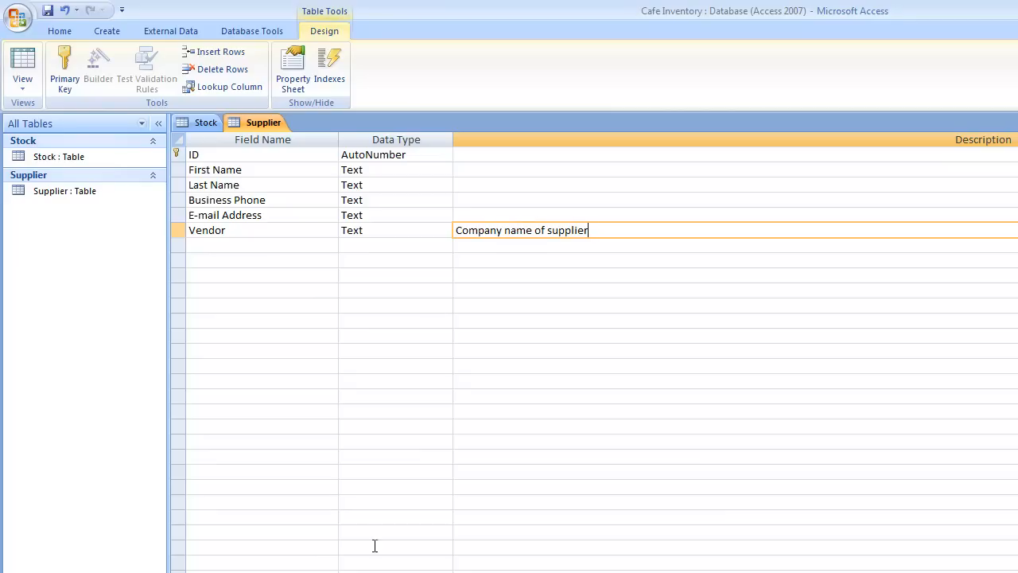
pyautogui.press('F6')
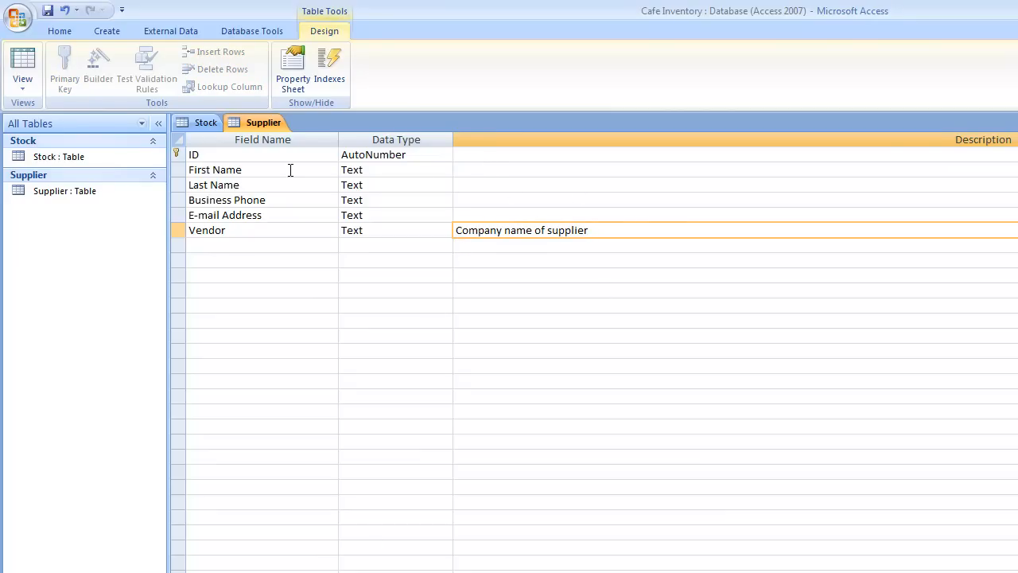
# Rename First Name and Last Name to Contact First Name and Contact Last Name
pyautogui.click(190, 169)
pyautogui.write('Contact')
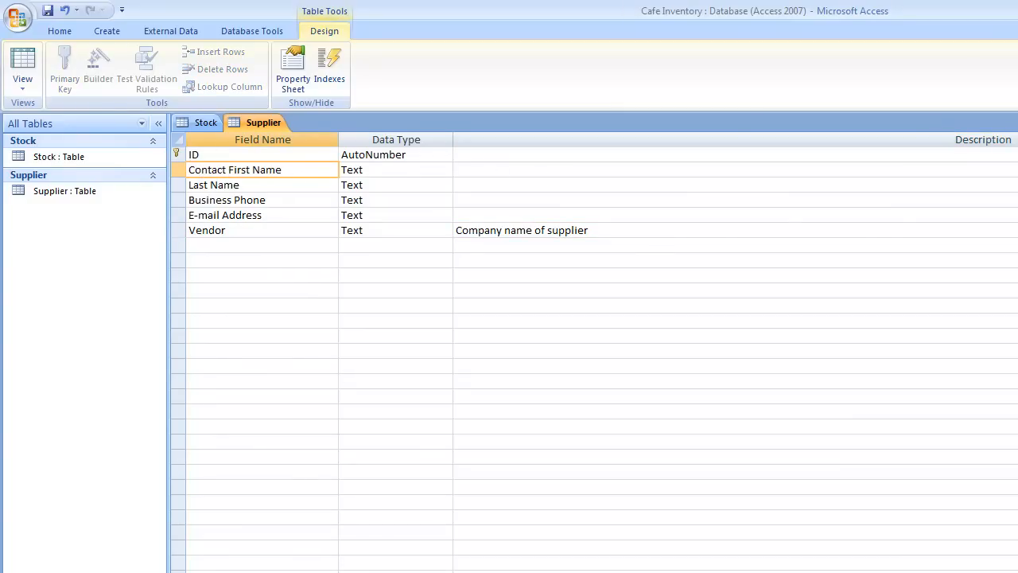
pyautogui.click(231, 188)
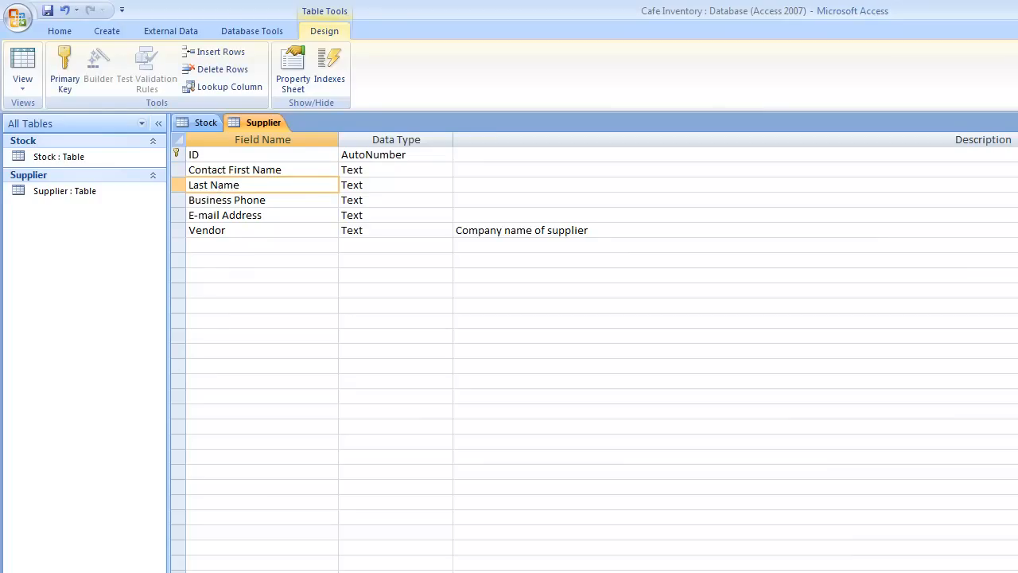
pyautogui.click(74, 572)
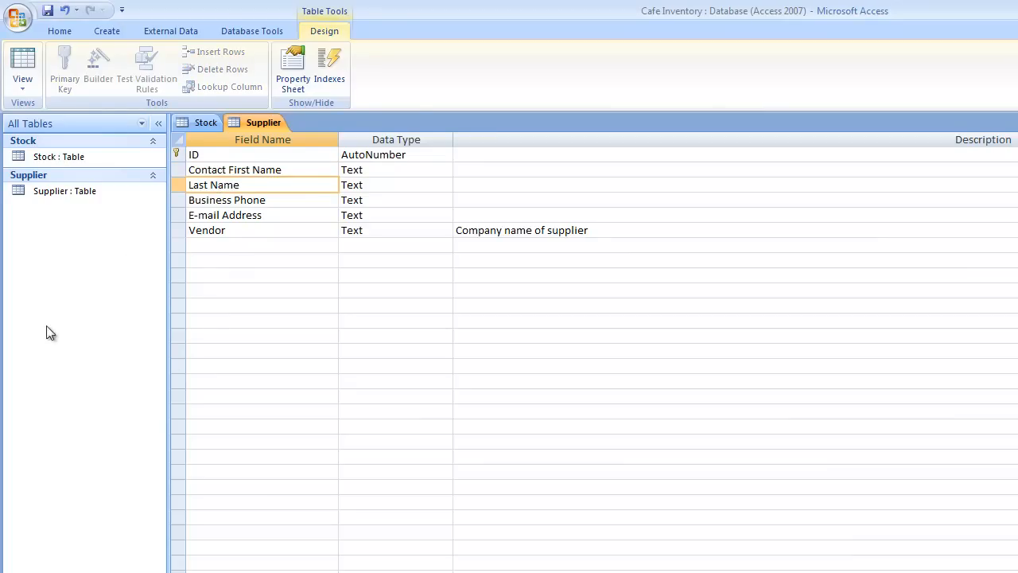
pyautogui.click(192, 186)
pyautogui.write('Contact')
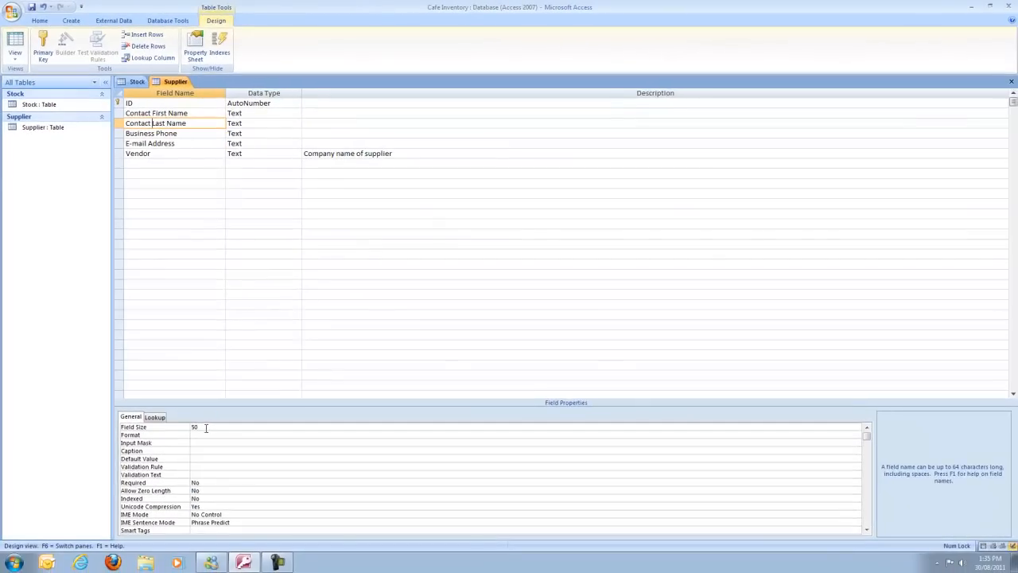
# Give Business Phone field size 15 and a description about including the area code
pyautogui.click(151, 132)
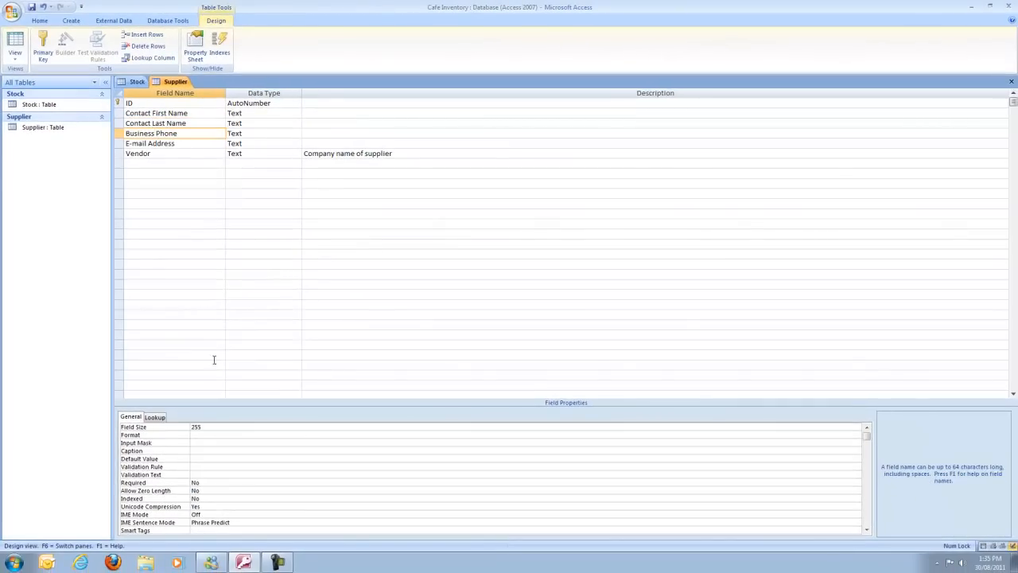
pyautogui.doubleClick(201, 427)
pyautogui.write('15')
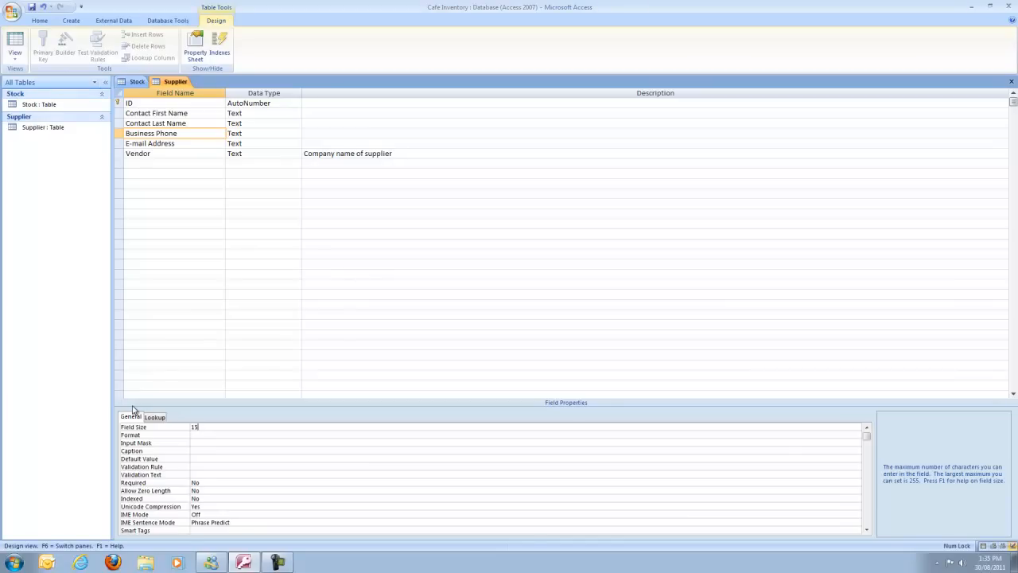
pyautogui.click(331, 134)
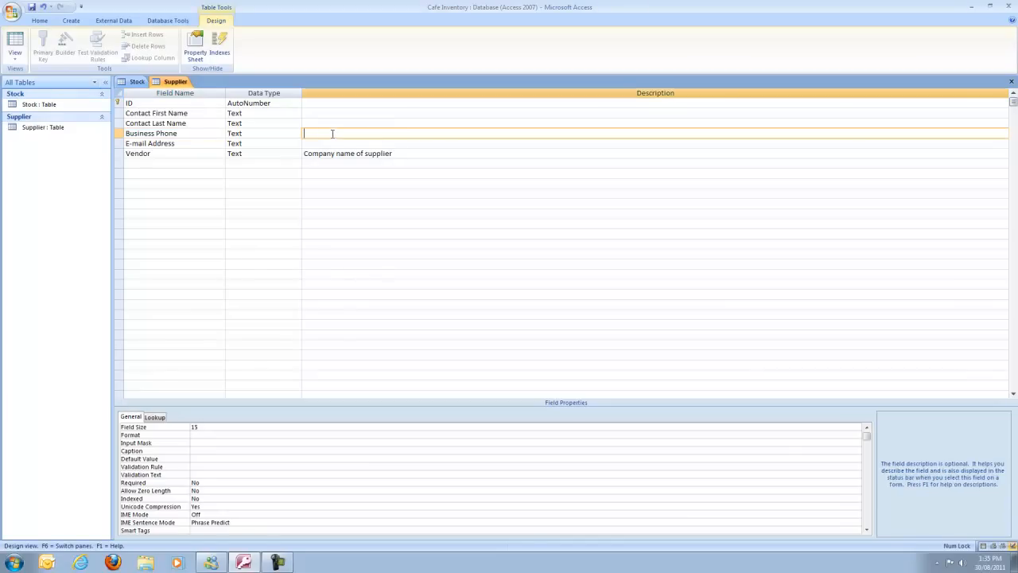
pyautogui.write('Include area code')
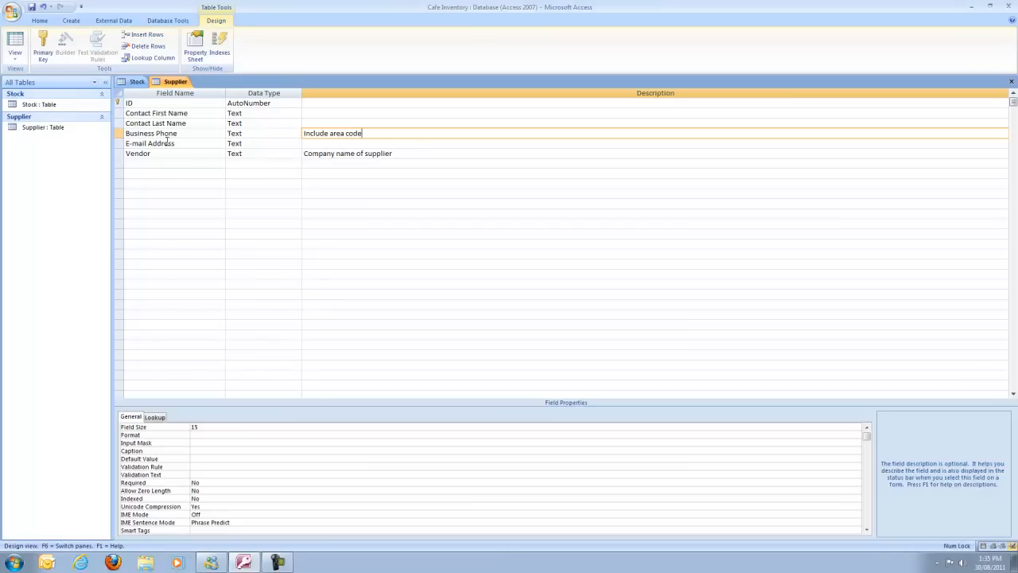
# Rename E-mail Address to E-mail, size 40, described 'E-mail address of contact person'
pyautogui.moveTo(181, 142); pyautogui.dragTo(147, 143)
pyautogui.press('BackSpace')
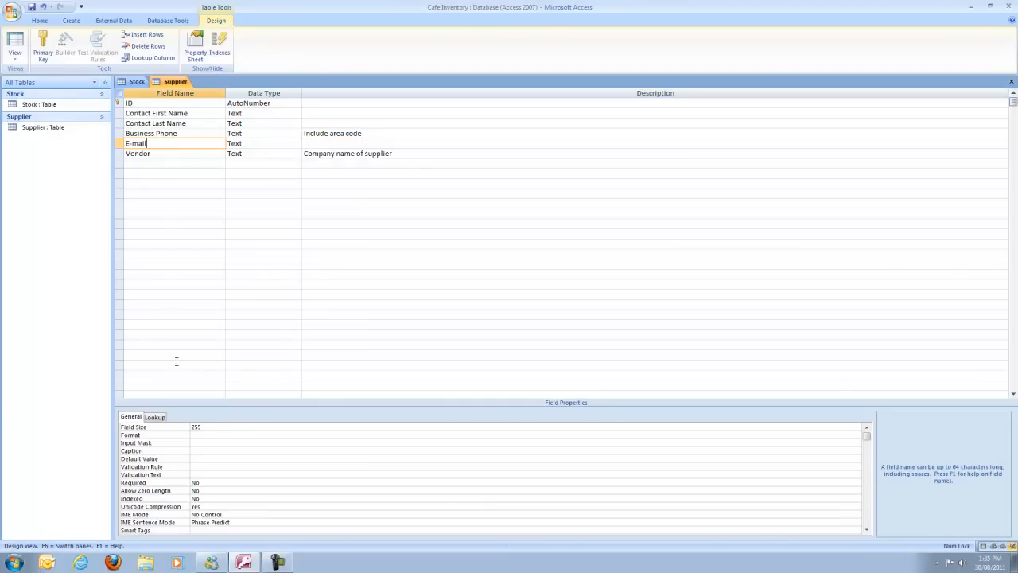
pyautogui.press('F6')
pyautogui.write('40')
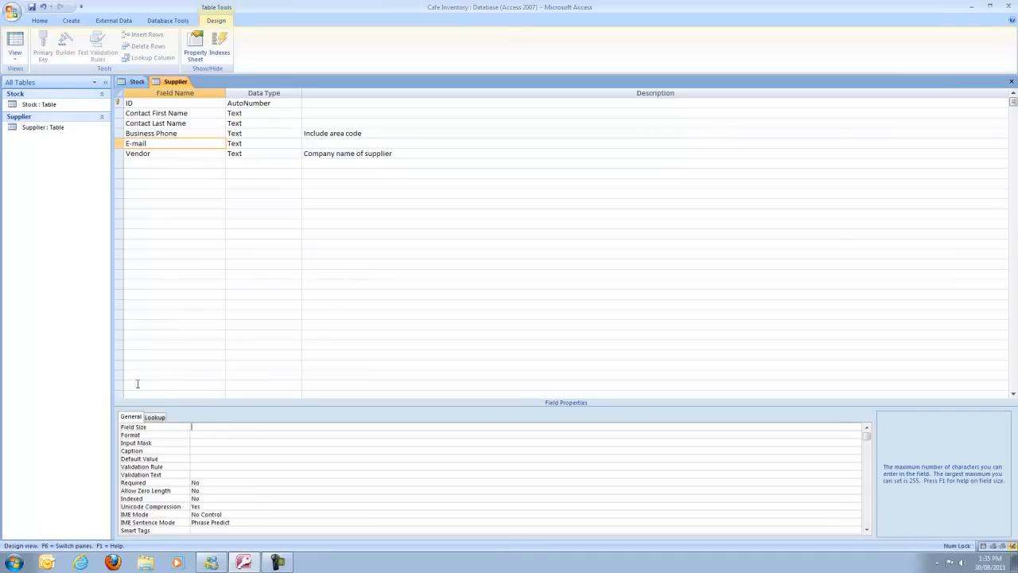
pyautogui.click(309, 141)
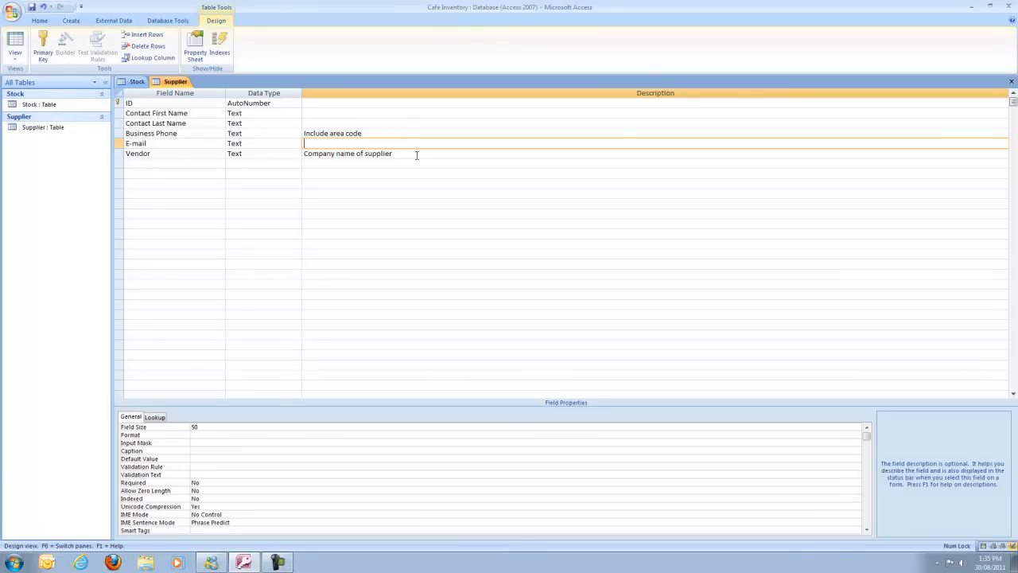
pyautogui.write('E-mail address of contact person')
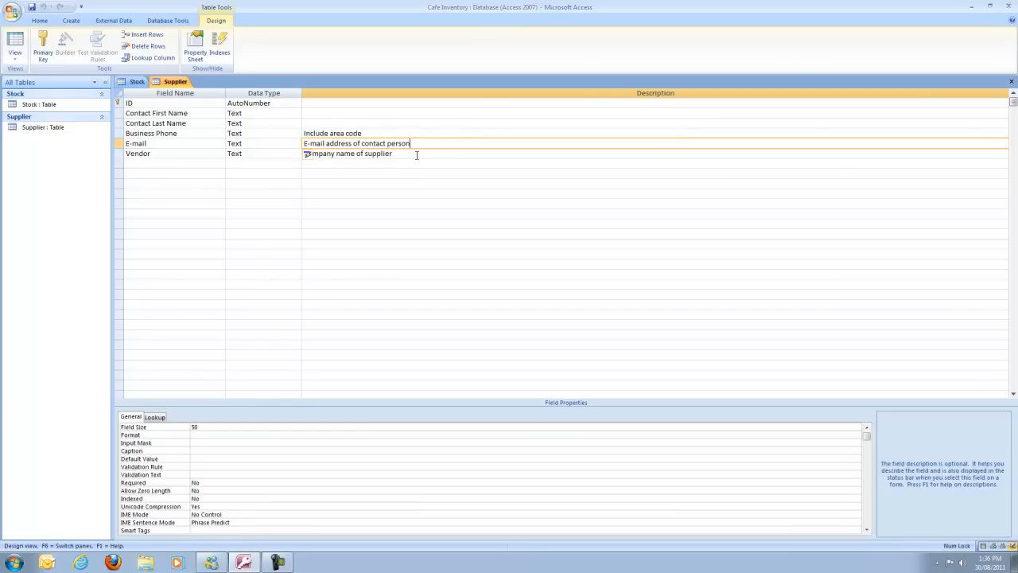
# Close all open tables, then reopen the Stock and Supplier tables
pyautogui.click(137, 82)
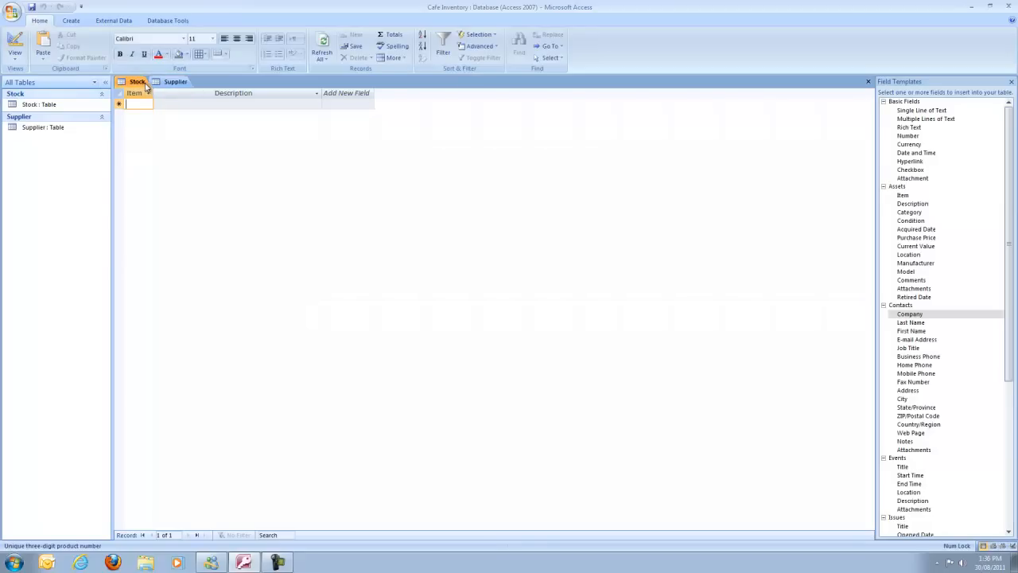
pyautogui.rightClick(160, 82)
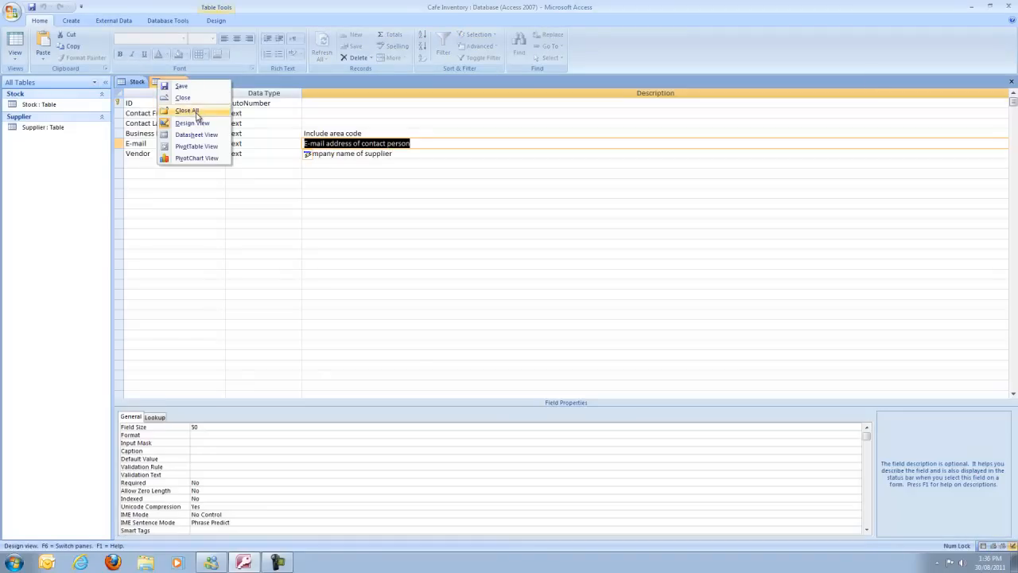
pyautogui.click(202, 113)
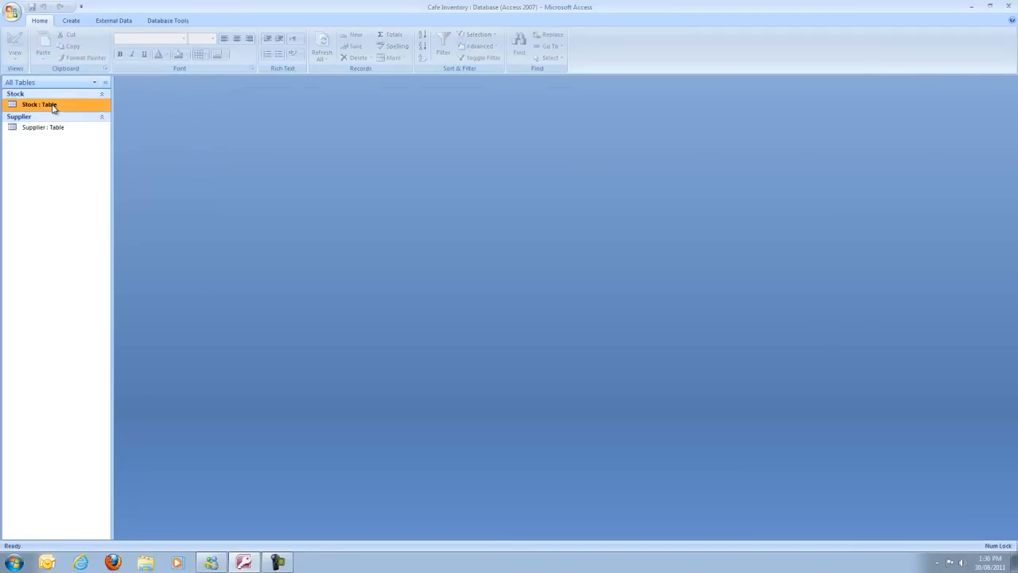
pyautogui.doubleClick(42, 104)
pyautogui.click(48, 121)
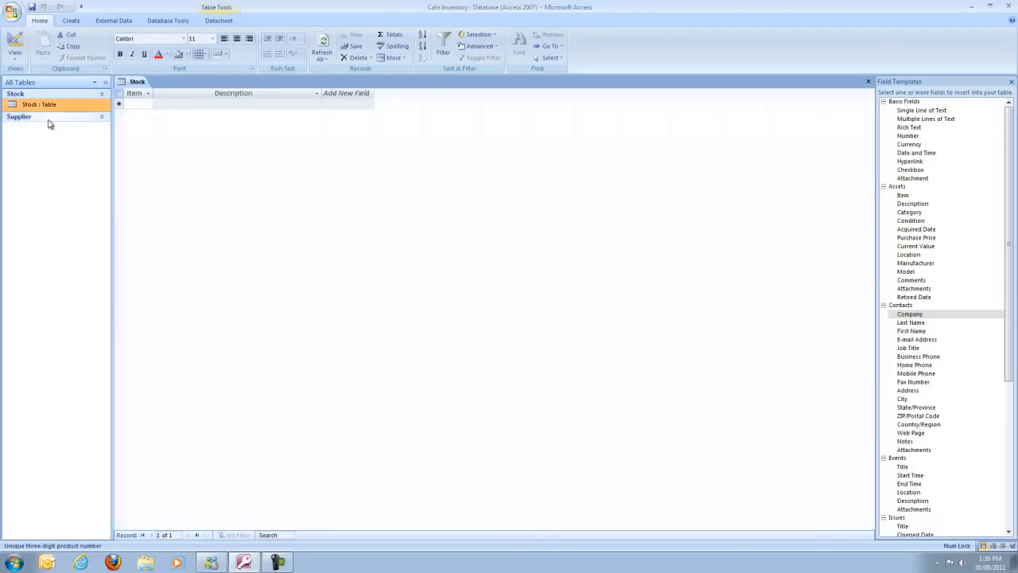
pyautogui.click(50, 119)
pyautogui.doubleClick(45, 128)
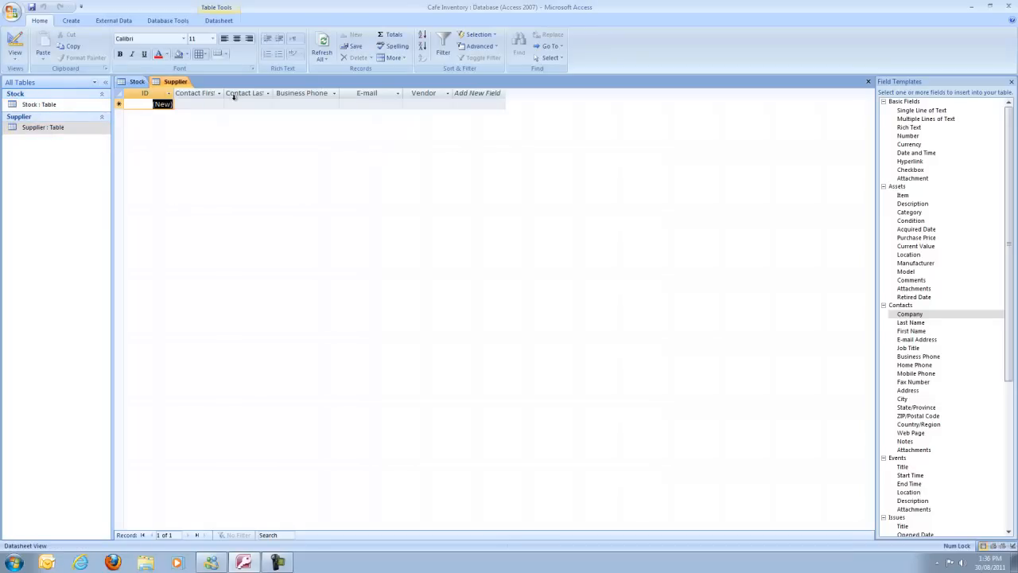
# Move Vendor after ID and fit Contact First Name and Contact Last Name columns to headers
pyautogui.click(424, 93)
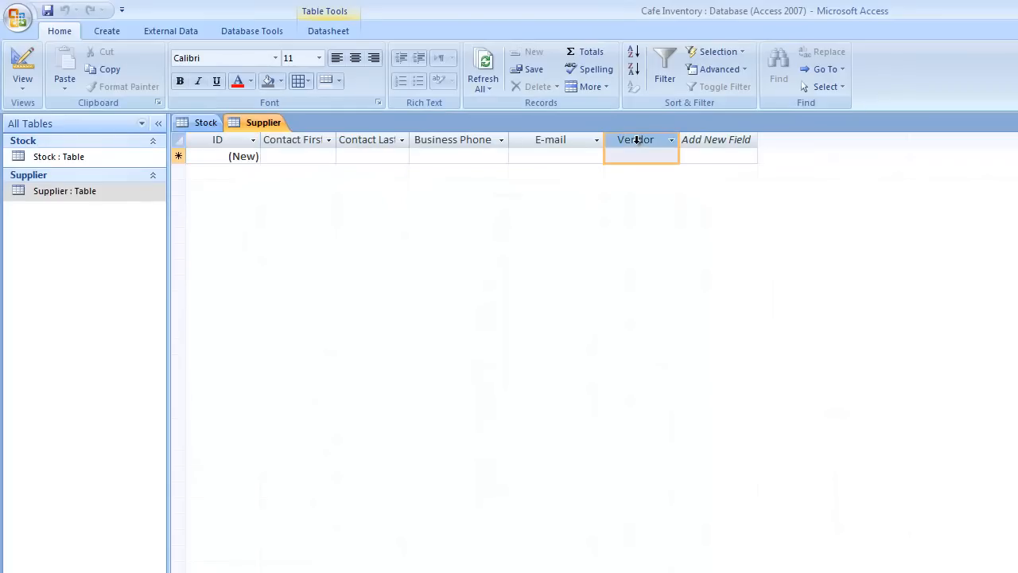
pyautogui.moveTo(636, 140); pyautogui.dragTo(276, 133)
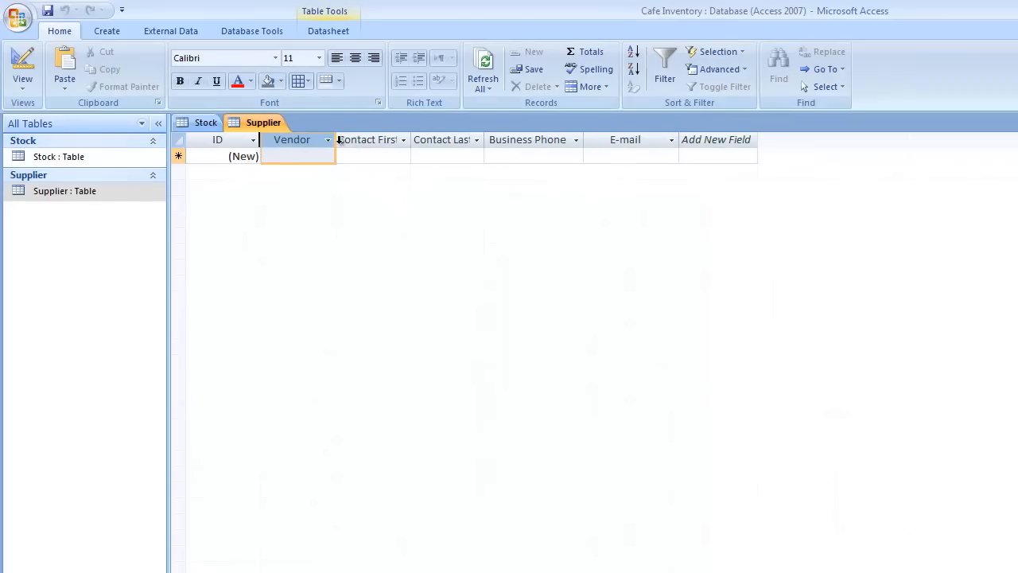
pyautogui.doubleClick(411, 136)
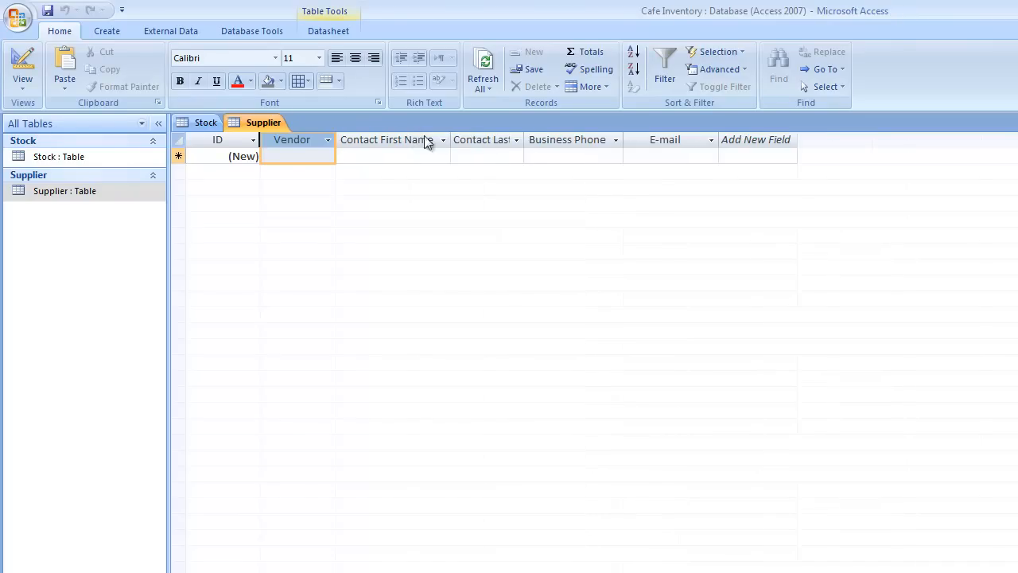
pyautogui.doubleClick(526, 136)
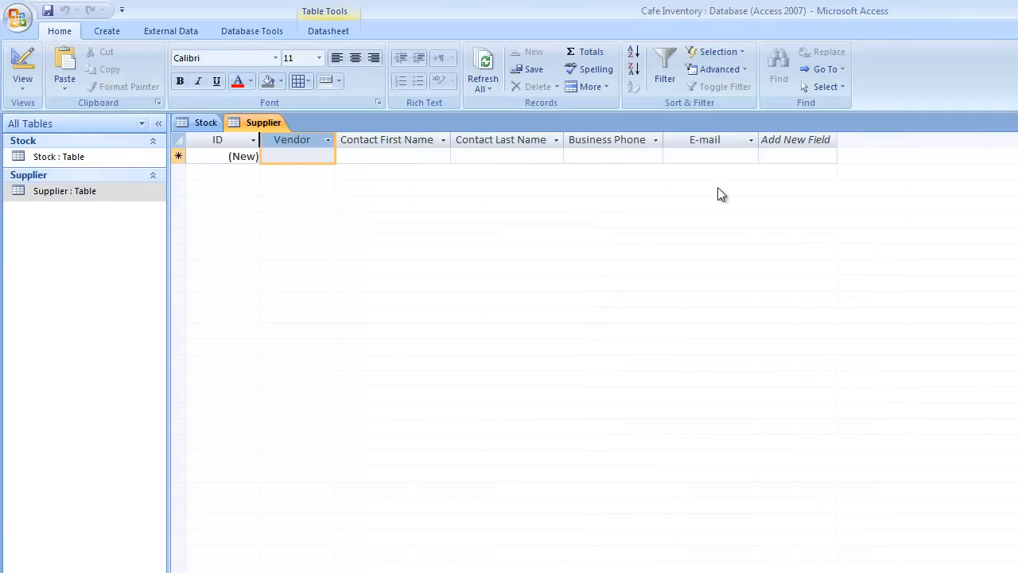
# Check the Supplier table in Design View, then return to Datasheet View
pyautogui.click(203, 123)
pyautogui.click(256, 123)
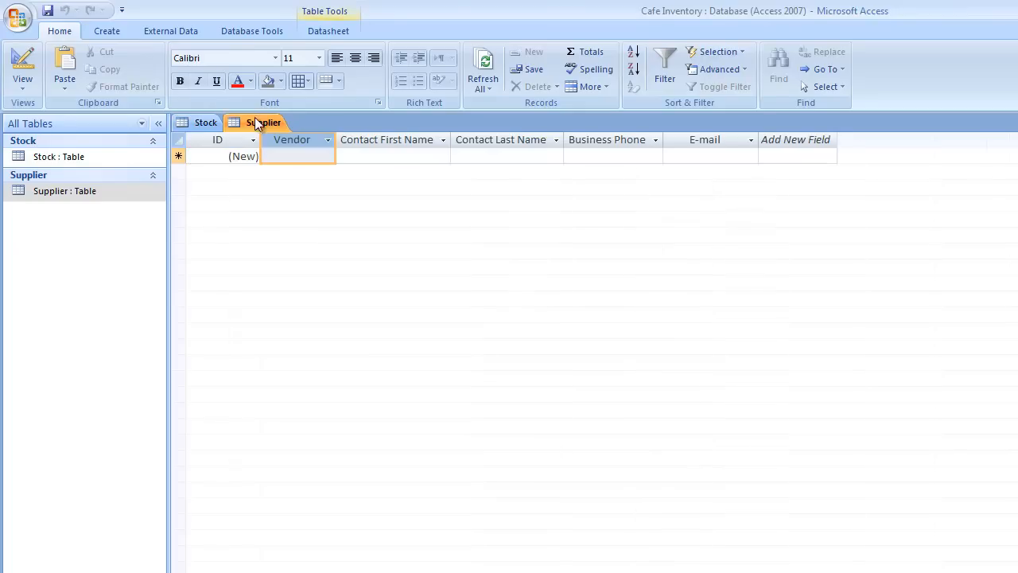
pyautogui.click(23, 84)
pyautogui.click(83, 222)
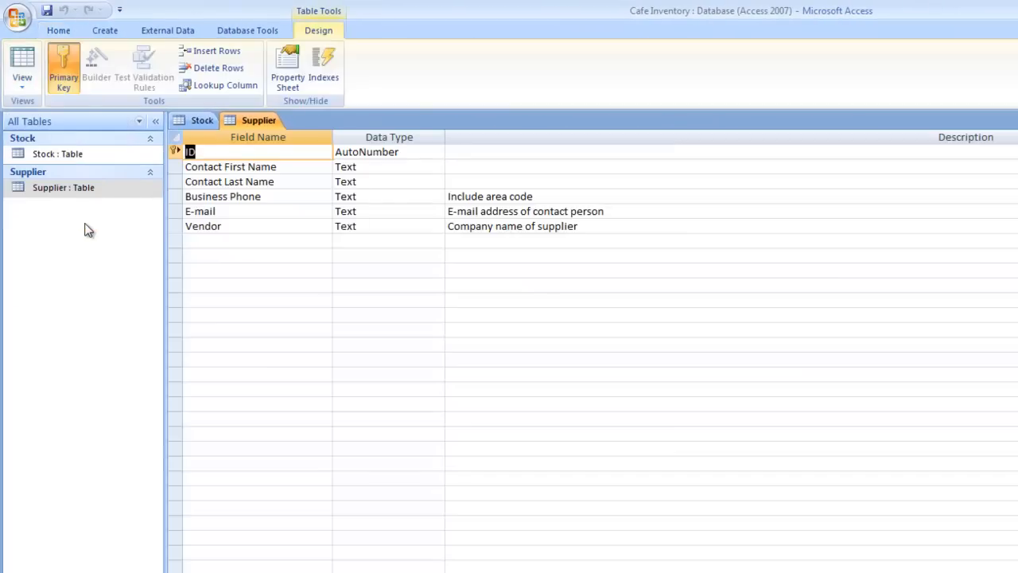
pyautogui.click(23, 86)
pyautogui.click(68, 109)
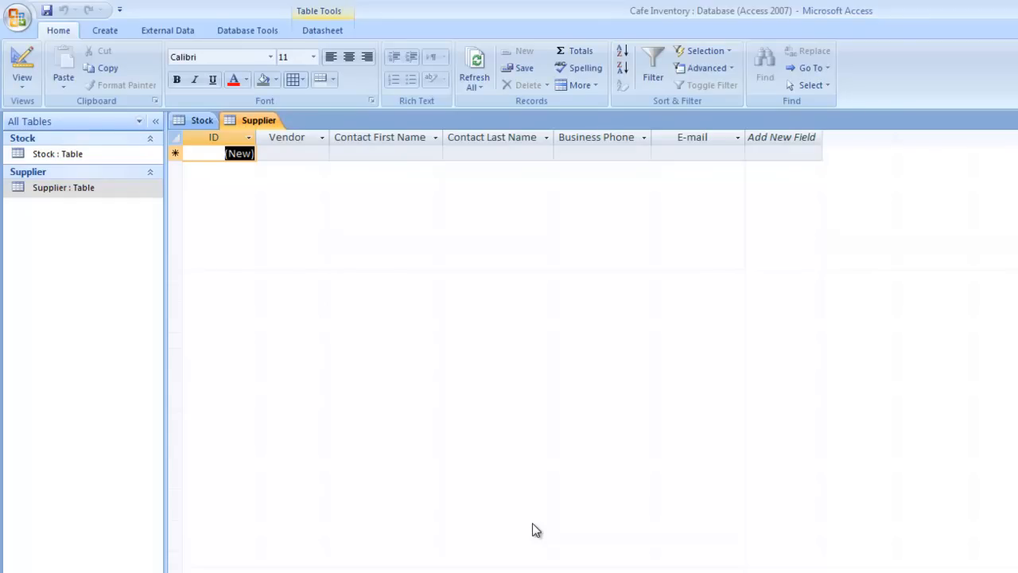
# Add Stock record 197 with description Cafe Mocha
pyautogui.click(202, 120)
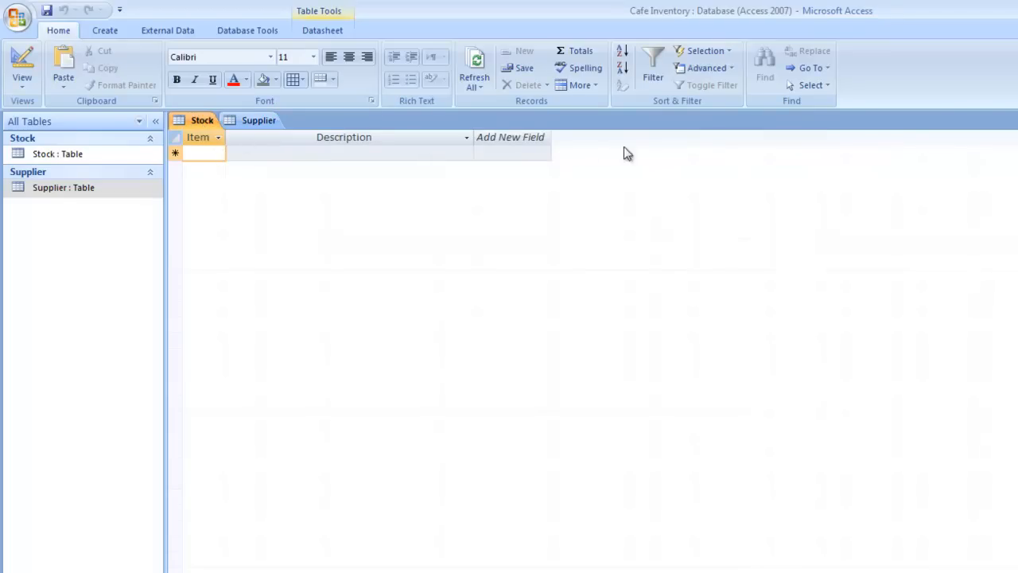
pyautogui.write('19')
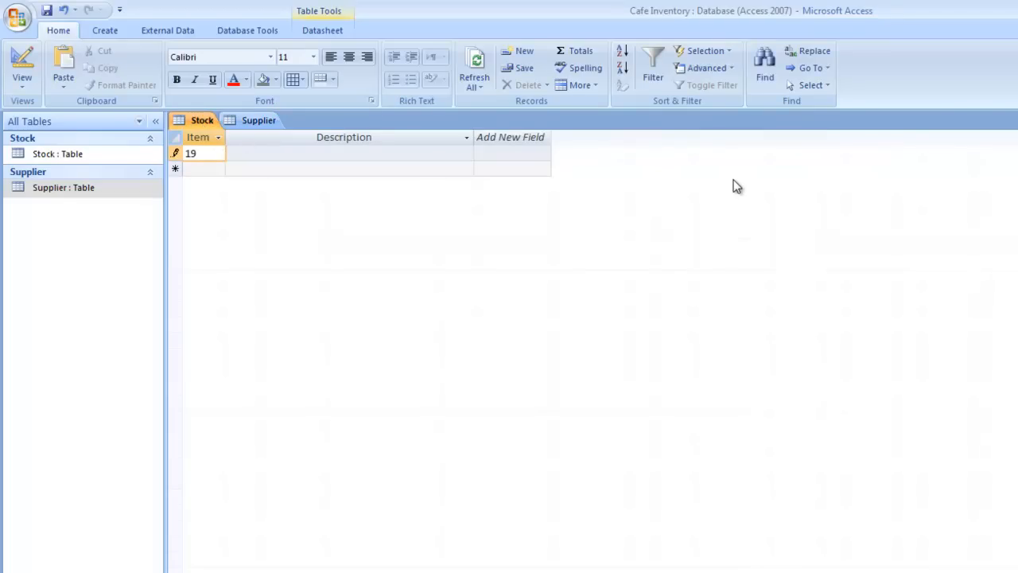
pyautogui.write('7')
pyautogui.press('Tab')
pyautogui.write('Ca')
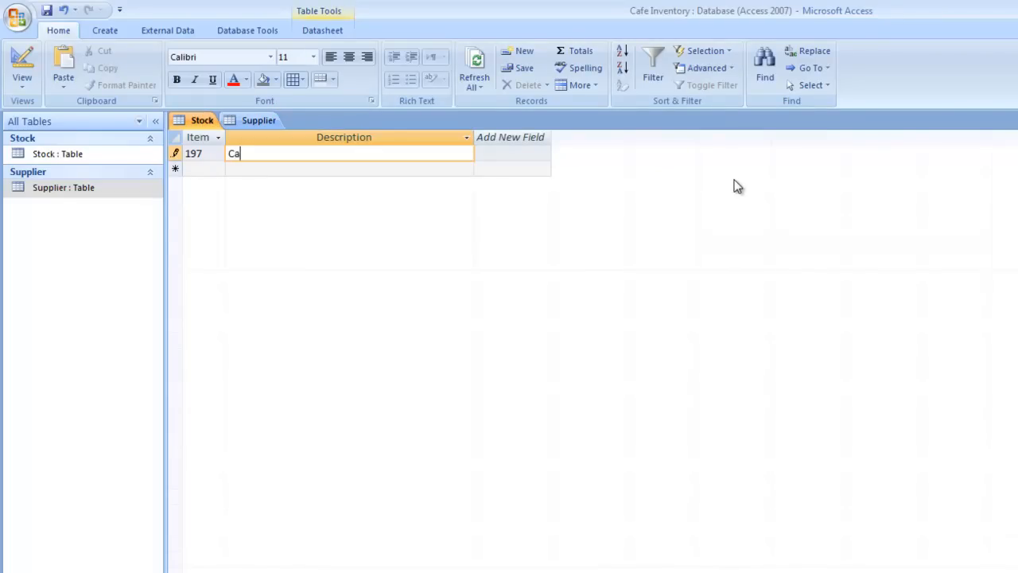
pyautogui.write('fe Mocha')
pyautogui.press('Return')
pyautogui.press('Tab')
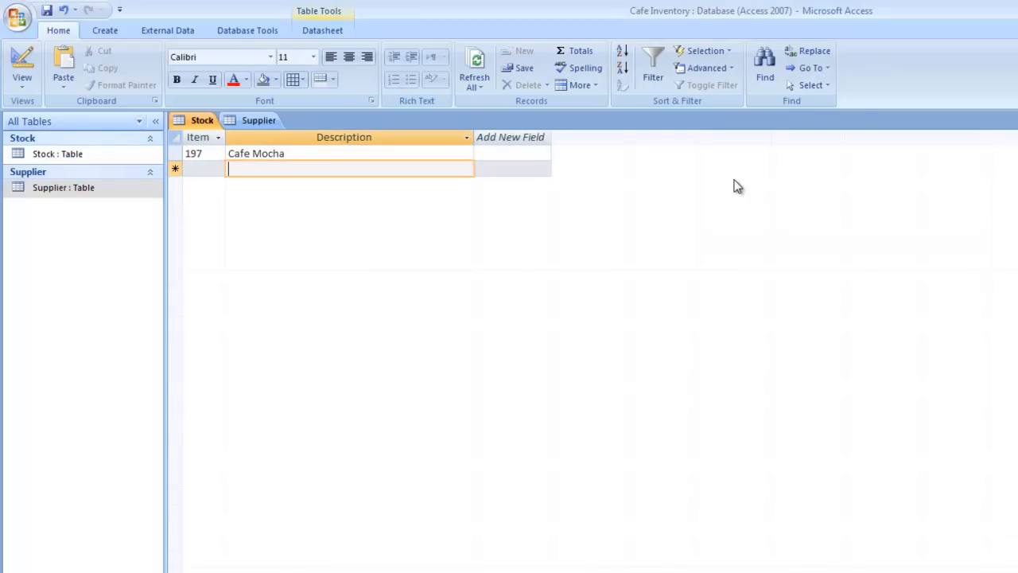
# Add record 198 'Mango Stawberry Flavoring', correcting the Flaboring typo
pyautogui.click(207, 168)
pyautogui.write('198')
pyautogui.press('Tab')
pyautogui.write('Ma')
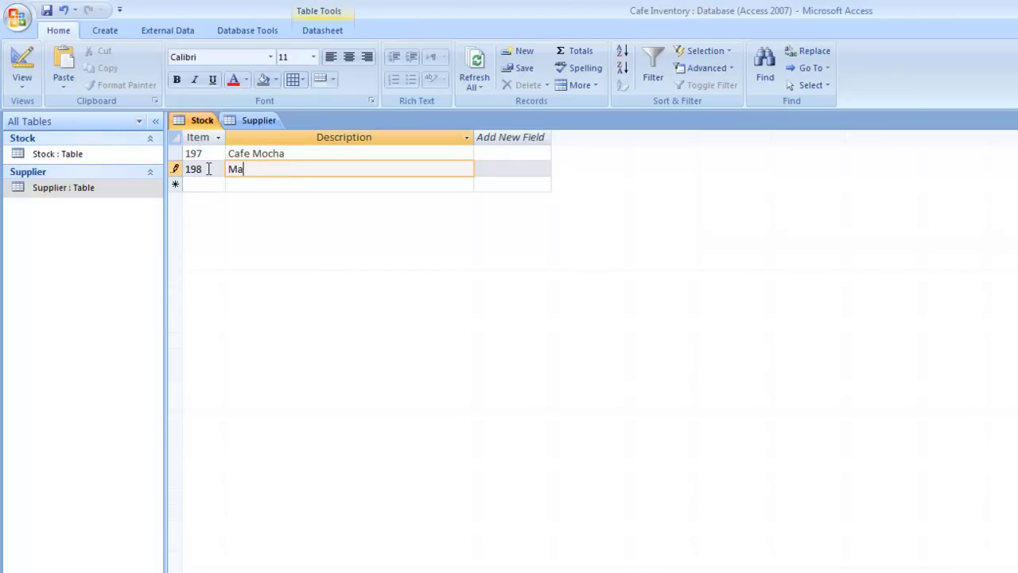
pyautogui.write('ngo Stawberry Fla')
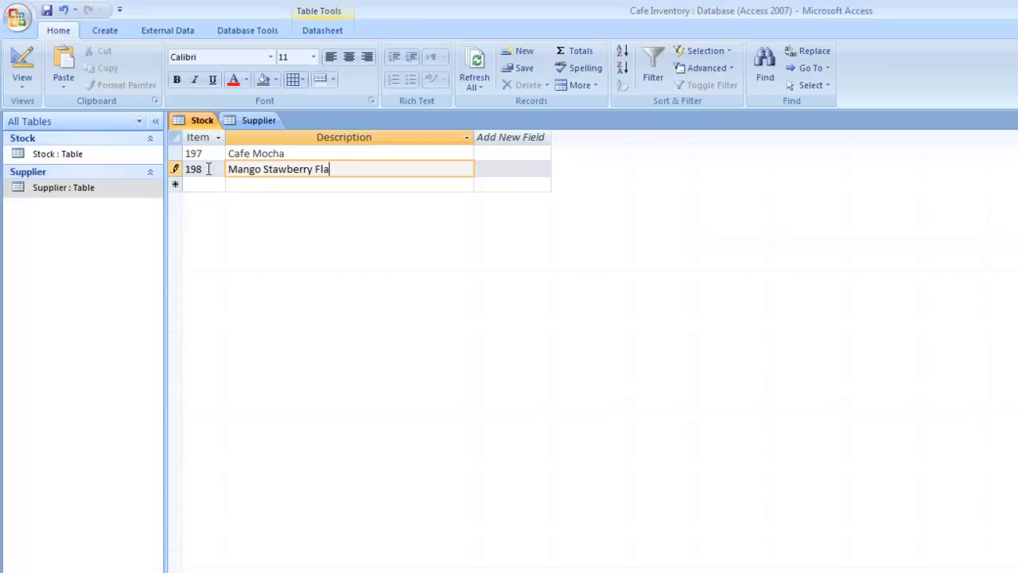
pyautogui.write('boring')
pyautogui.press('Tab')
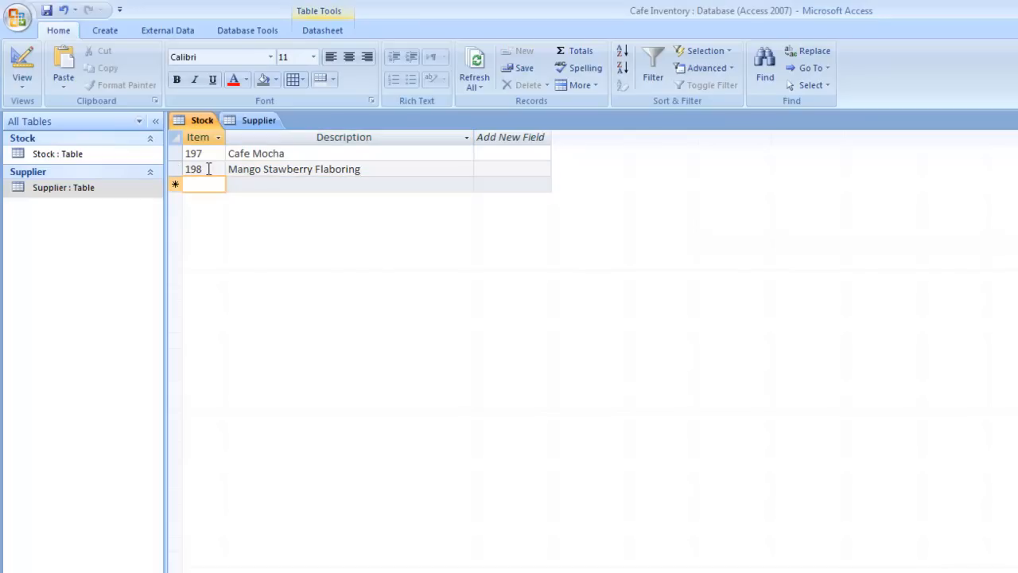
pyautogui.click(335, 171)
pyautogui.press('BackSpace')
pyautogui.write('v')
pyautogui.press('Tab')
# Add record 199 with description Chamomile Tea Leaves
pyautogui.write('199')
pyautogui.press('Tab')
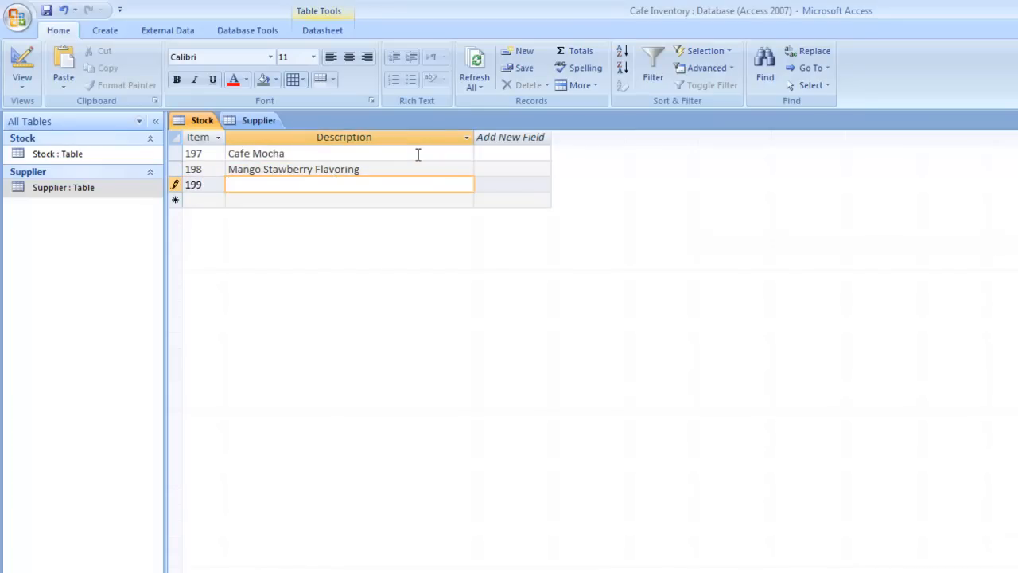
pyautogui.write('Chamomile Tea Leaves')
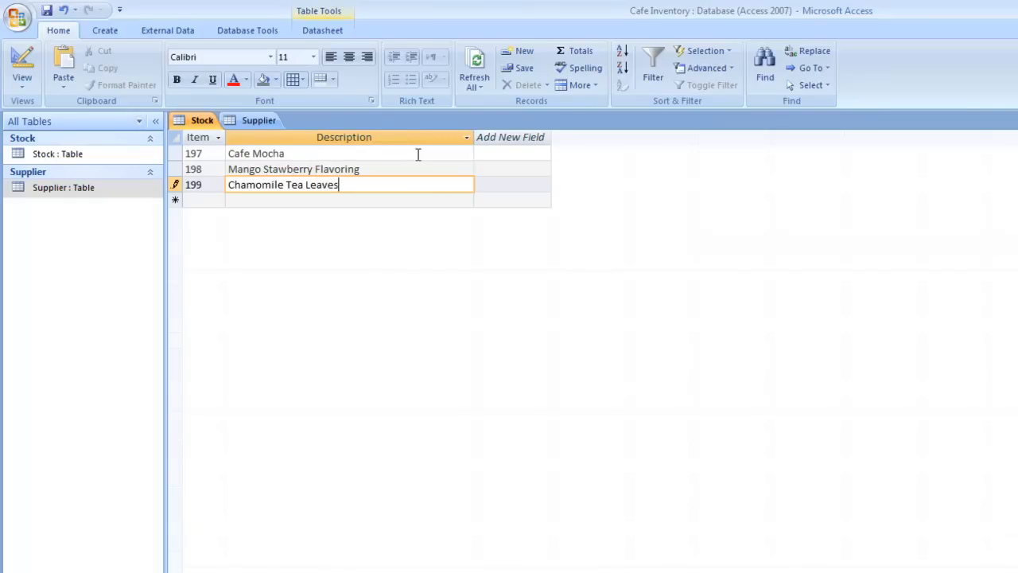
pyautogui.press('Tab')
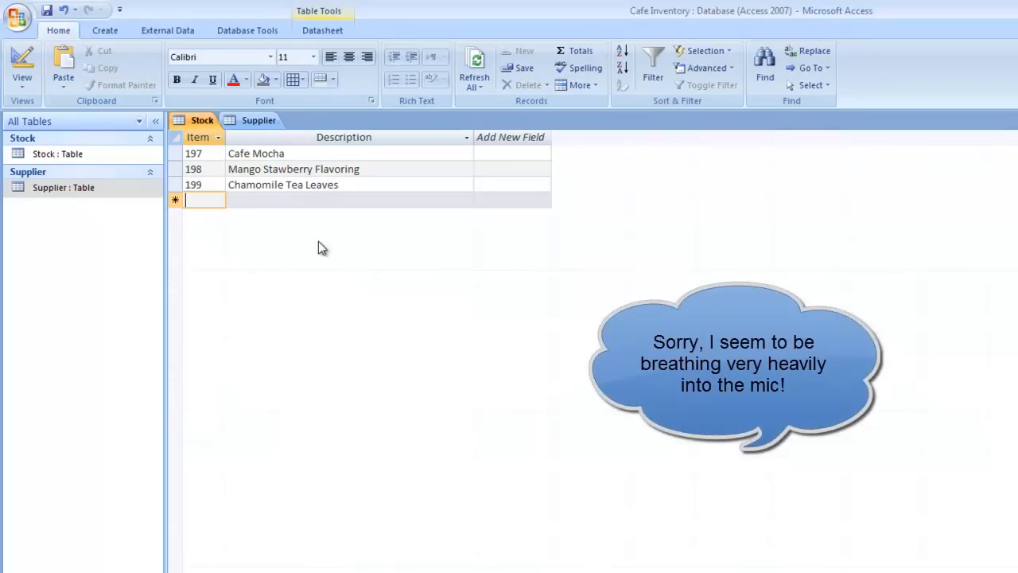
pyautogui.click(253, 121)
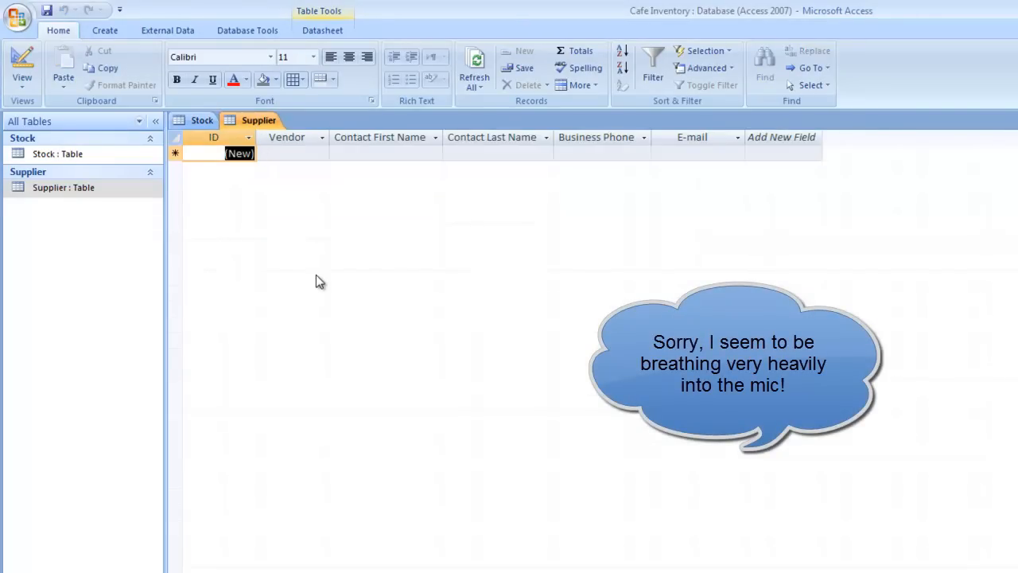
# Enter the Cuppa Jo supplier with its contact's first and last name, phone number and e-mail
pyautogui.press('Tab')
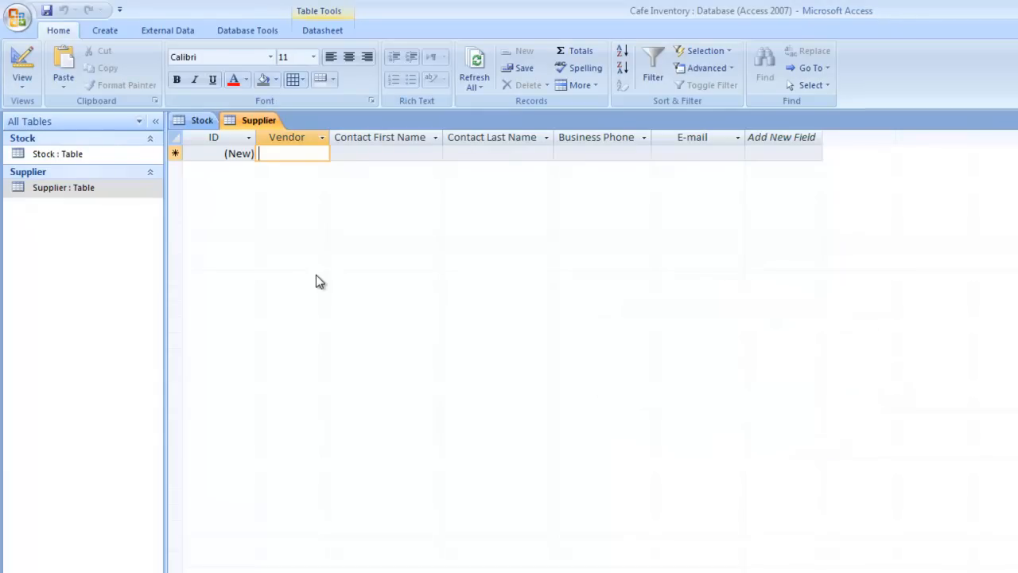
pyautogui.write('Cuppa Jo')
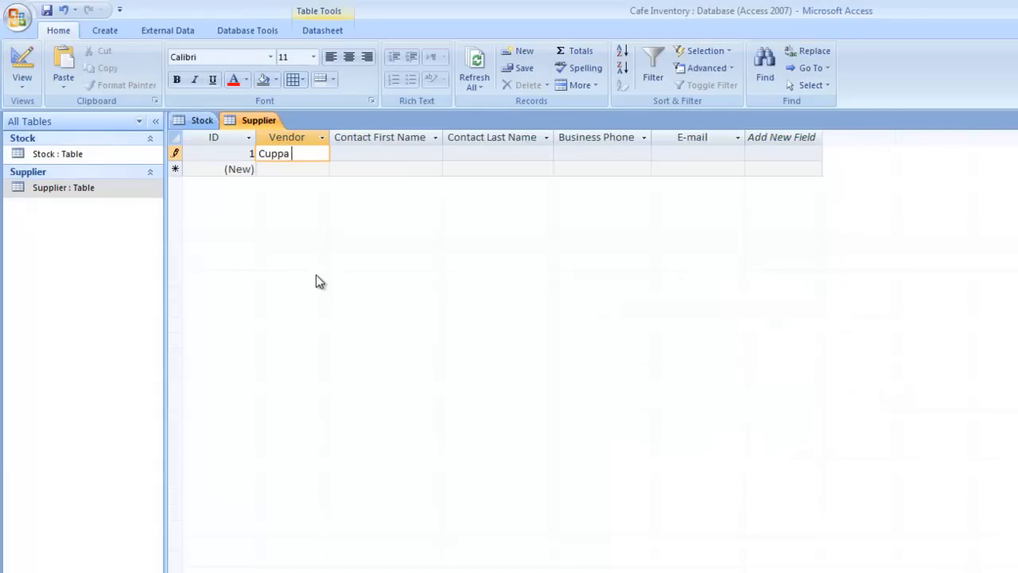
pyautogui.press('Tab')
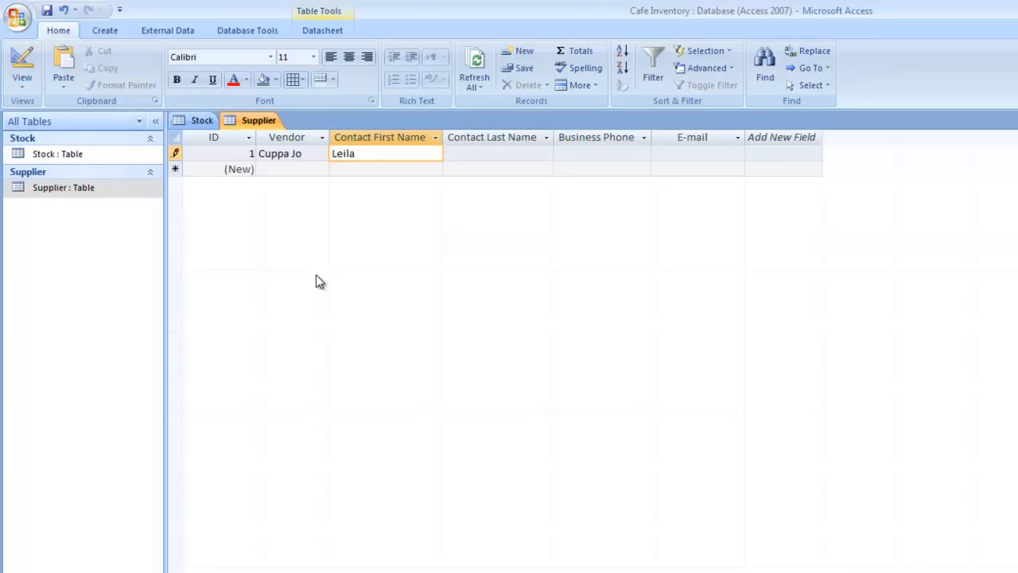
pyautogui.press('Tab')
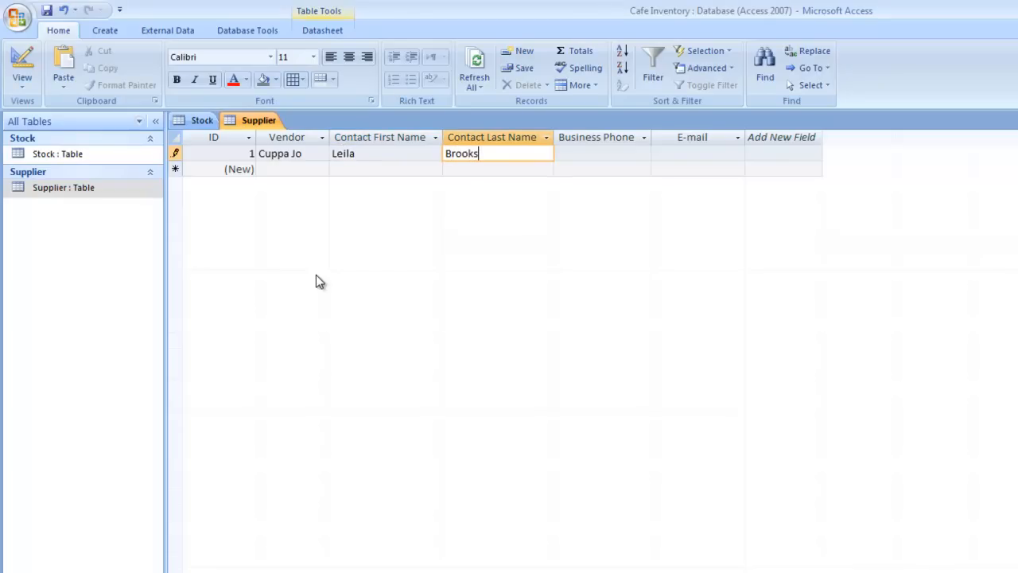
pyautogui.press('Tab')
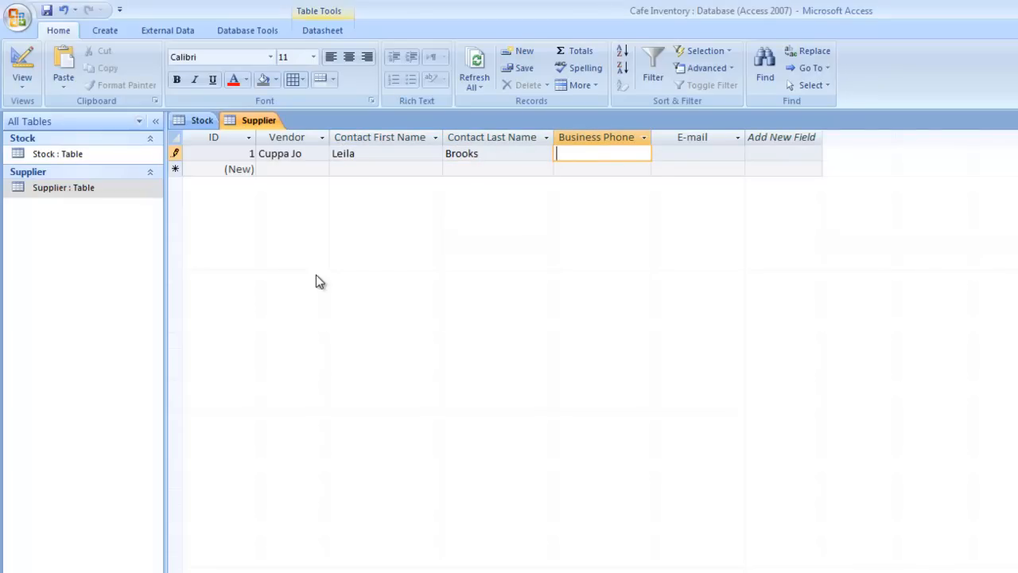
pyautogui.write('(502) 555-99')
pyautogui.write('90')
pyautogui.press('Tab')
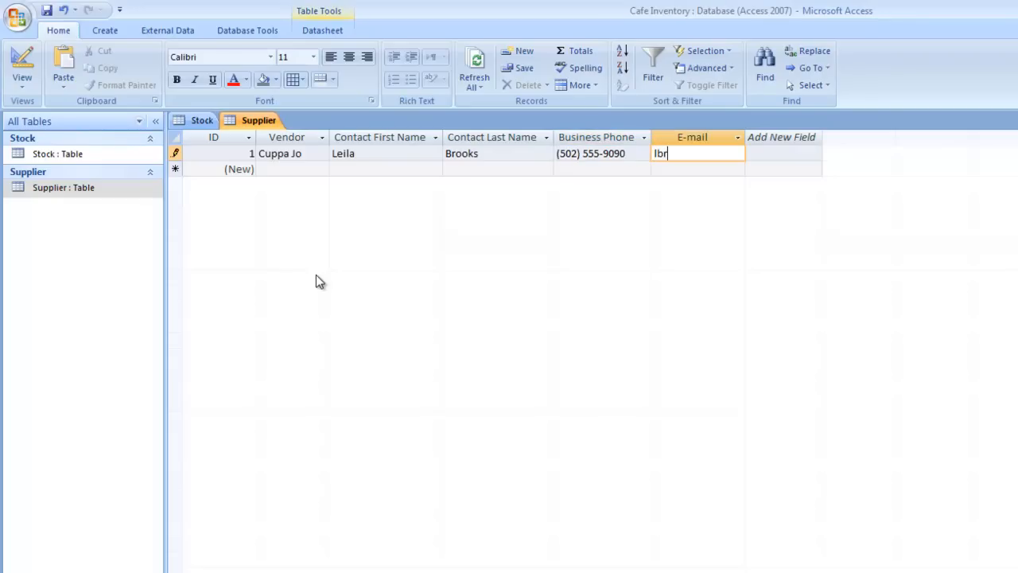
pyautogui.press('Tab')
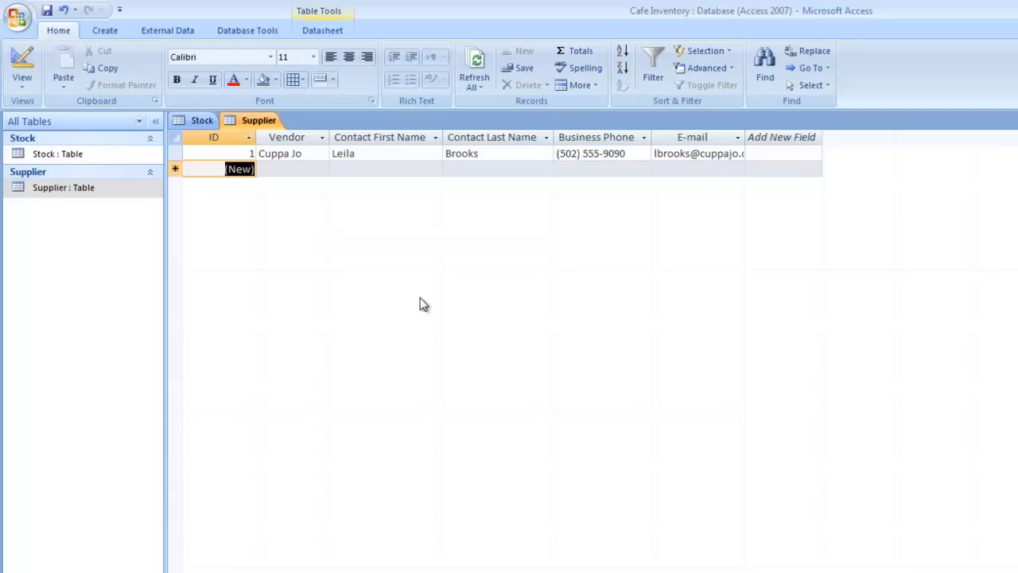
# Enter the Natural Nectar supplier with its contact's name, phone number and e-mail
pyautogui.press('Tab')
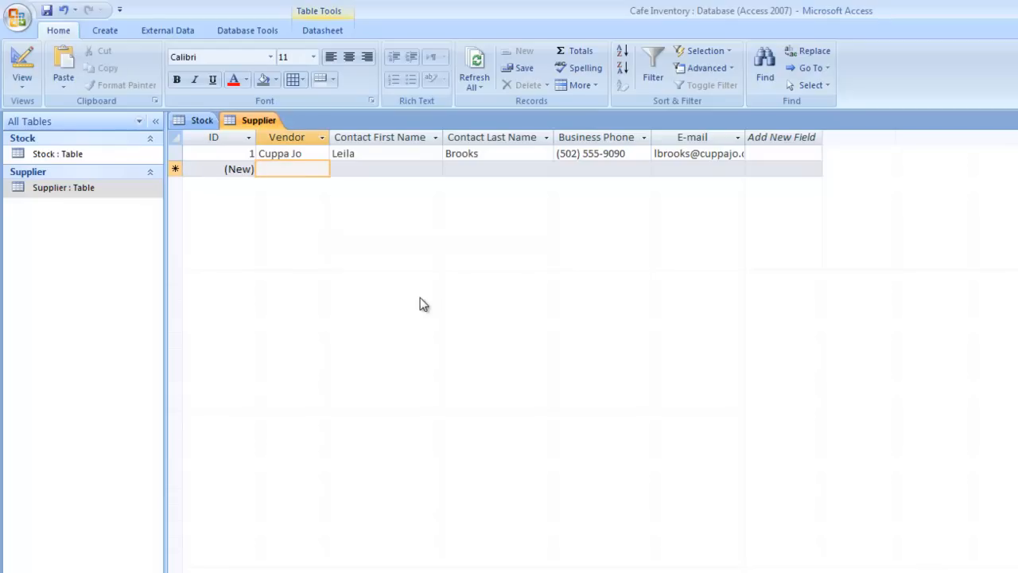
pyautogui.write('Nat')
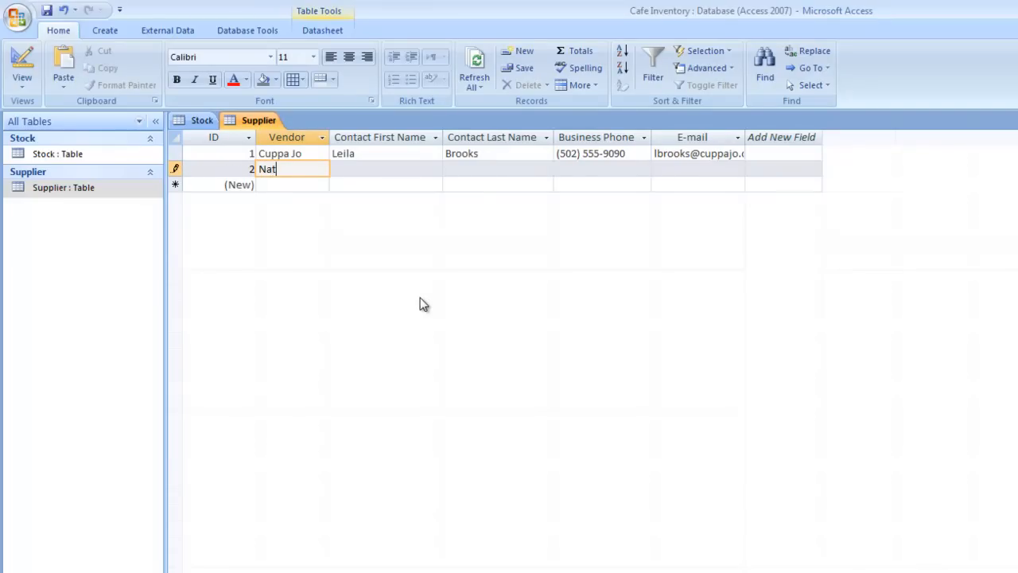
pyautogui.write('ural Nectar')
pyautogui.press('Tab')
pyautogui.write('E')
pyautogui.press('Tab')
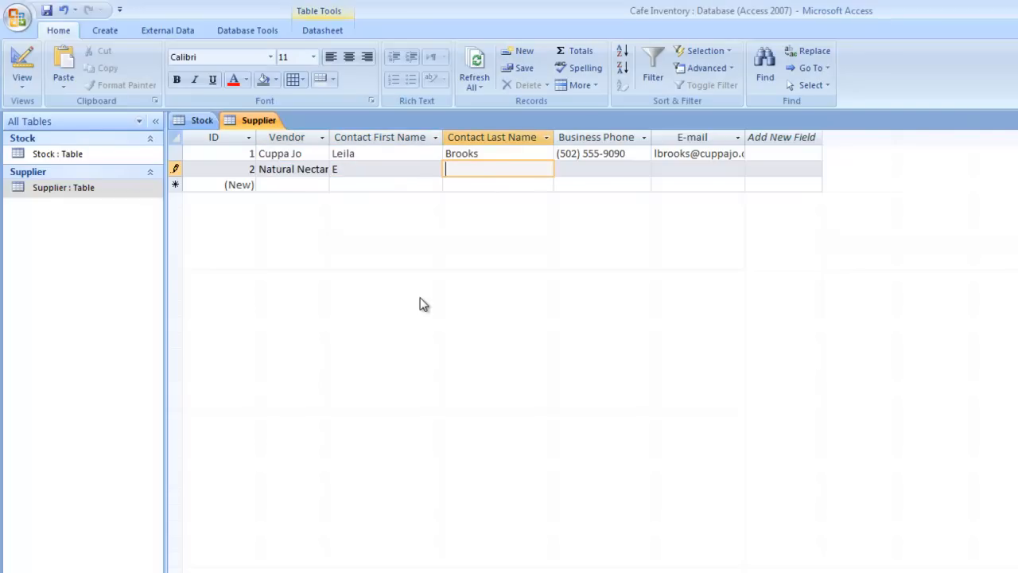
pyautogui.write('Ramirez')
pyautogui.press('Tab')
pyautogui.write('(')
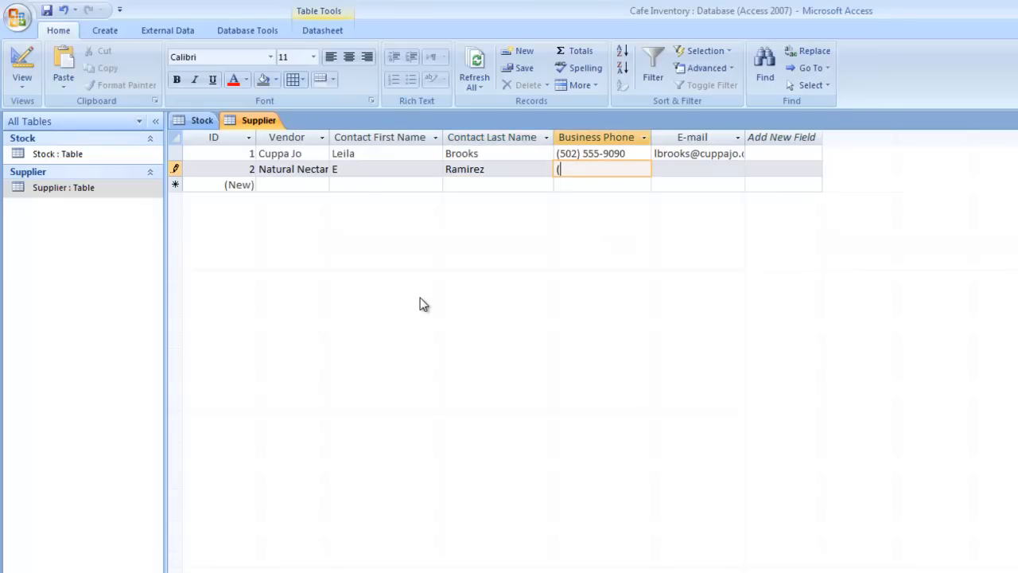
pyautogui.write('2')
pyautogui.write('006)')
pyautogui.press('BackSpace')
pyautogui.write('55-5986')
pyautogui.press('Left')
pyautogui.press('Left')
pyautogui.press('Left')
pyautogui.write('5')
pyautogui.press('Tab')
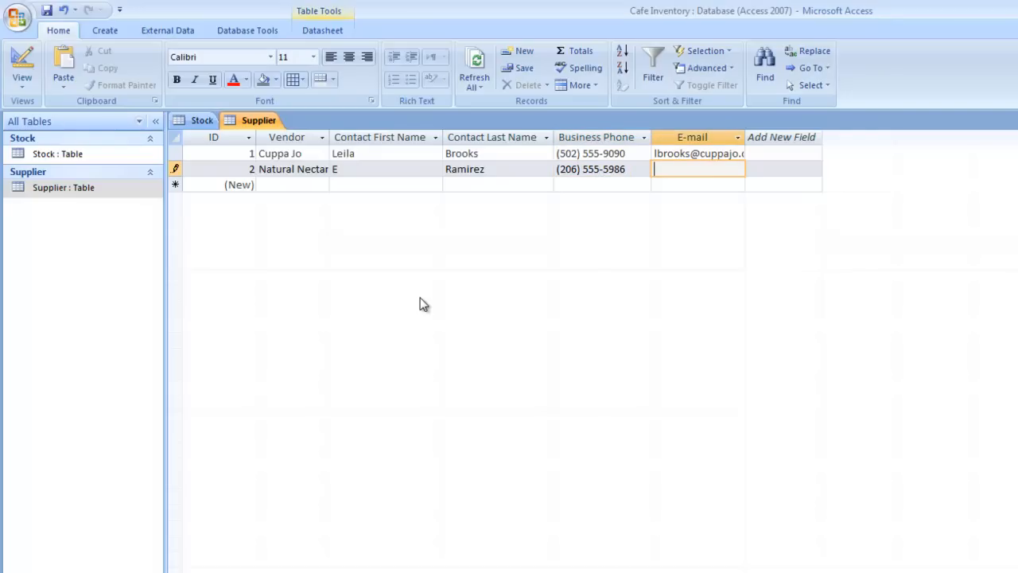
pyautogui.press('Tab')
pyautogui.press('Tab')
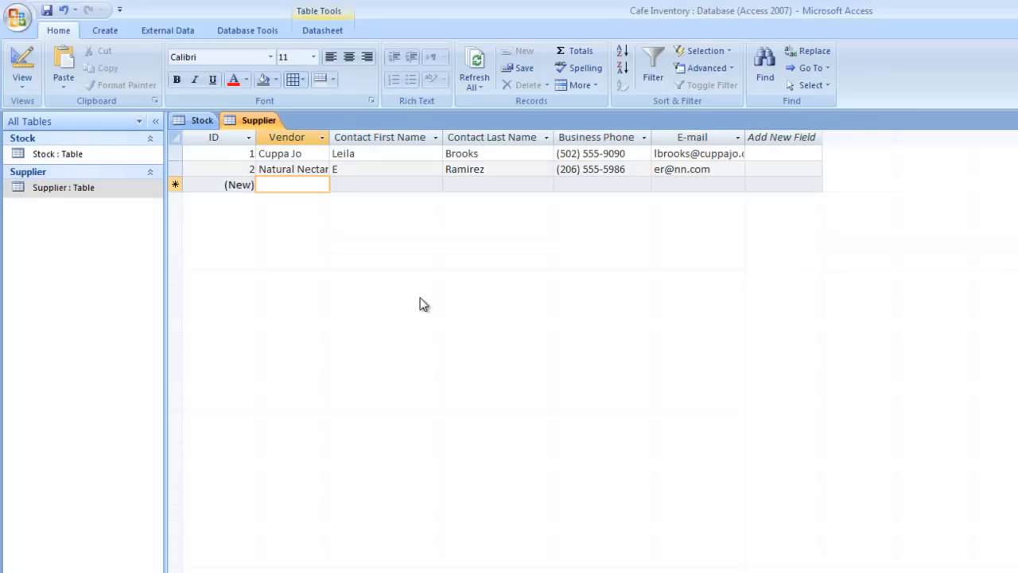
# Enter the Tea Time supplier with its contact's name, phone number and e-mail
pyautogui.write('Tea Timer')
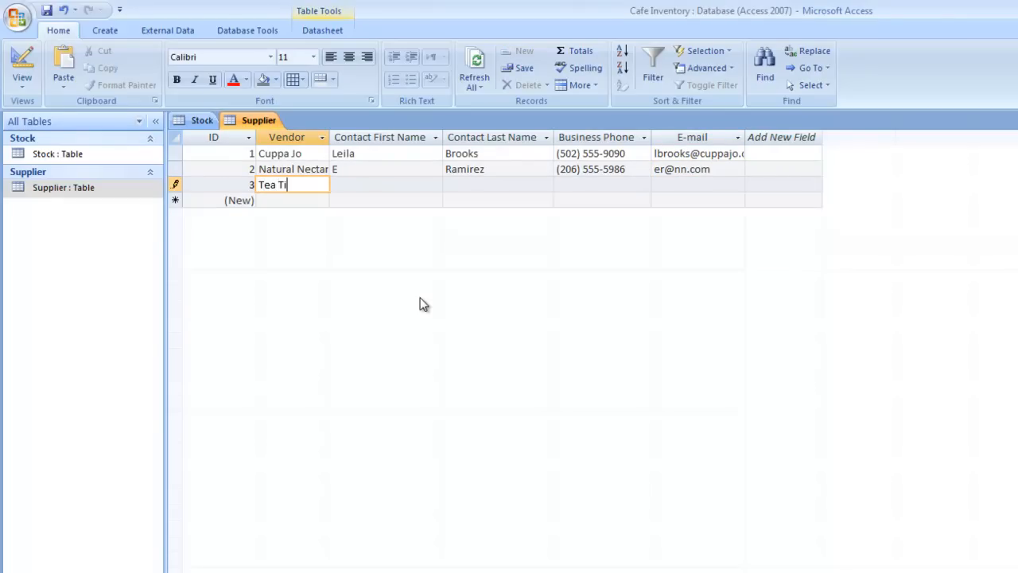
pyautogui.press('BackSpace')
pyautogui.press('Tab')
pyautogui.write('Audry')
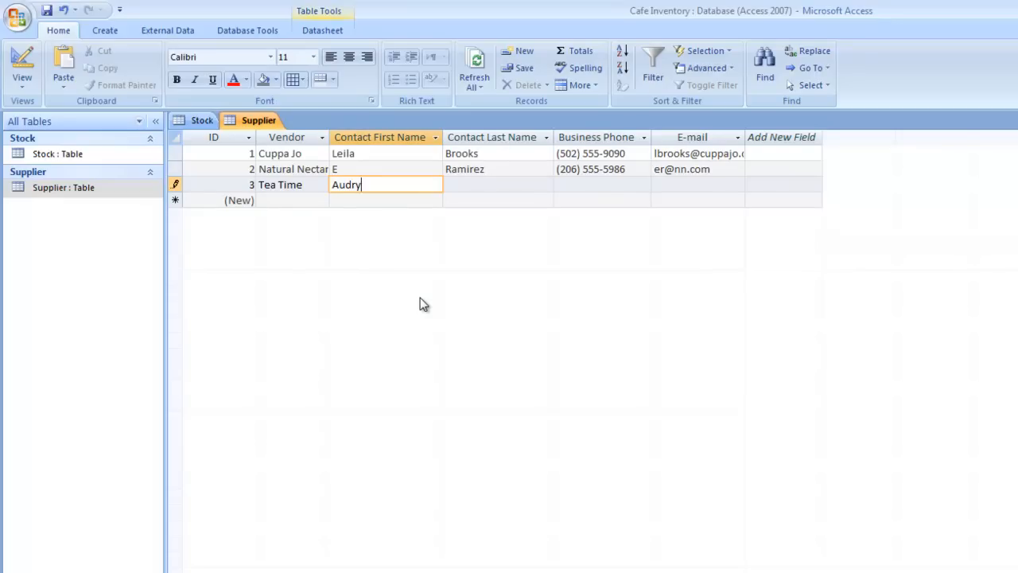
pyautogui.press('Tab')
pyautogui.write('C')
pyautogui.press('Tab')
pyautogui.write('(206) 555')
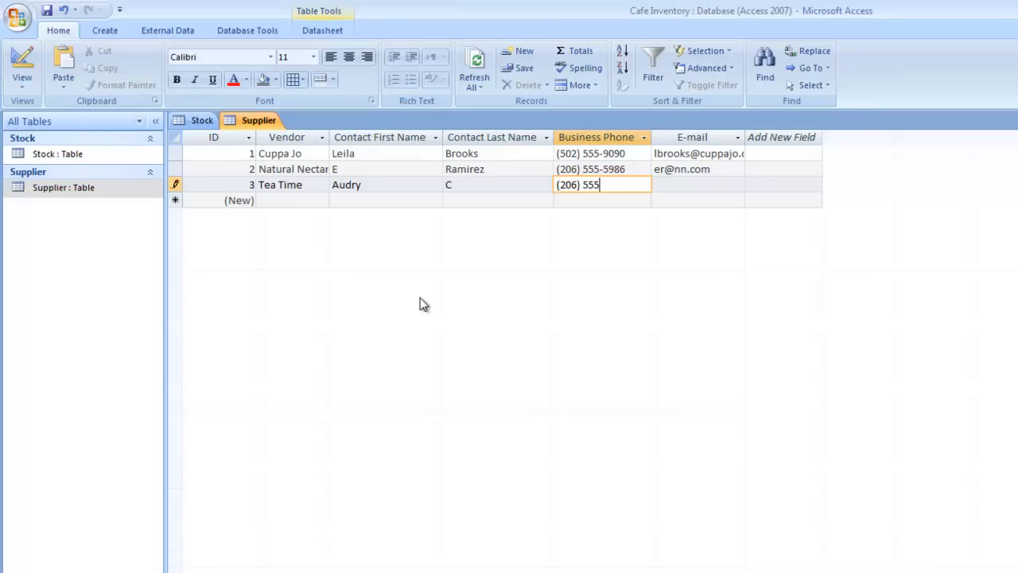
pyautogui.write('-6001')
pyautogui.press('Tab')
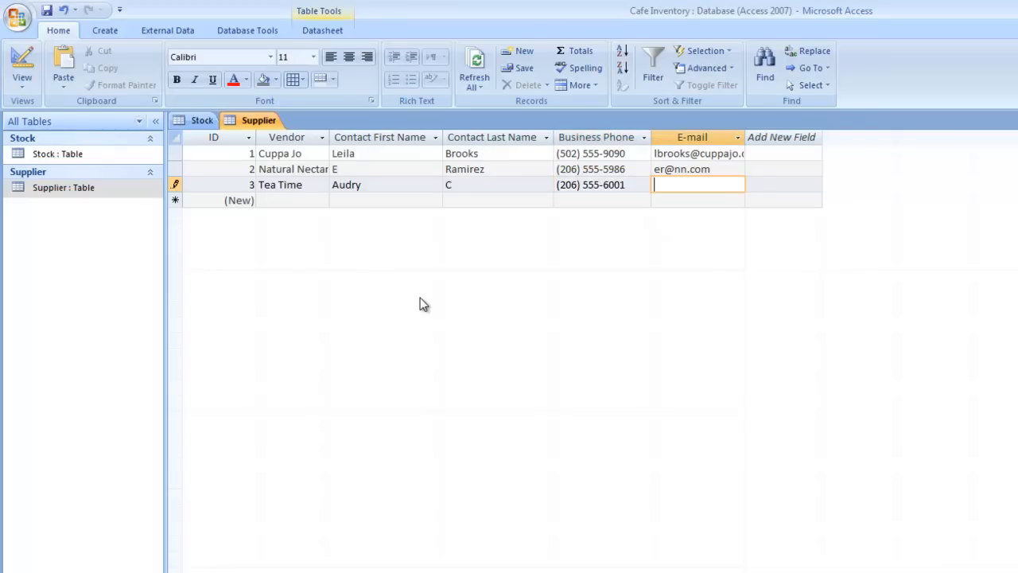
pyautogui.press('Tab')
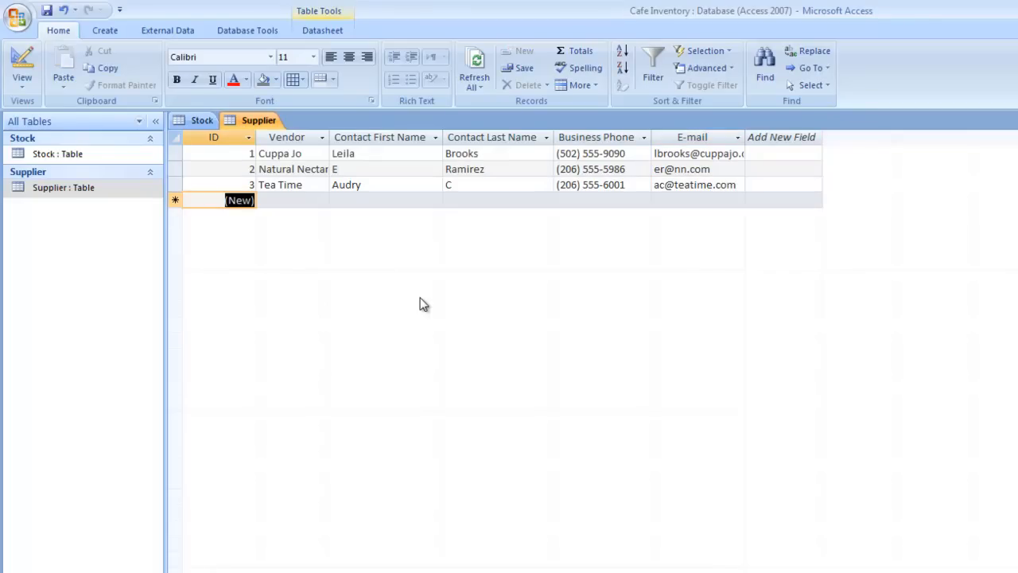
# Add the Paper Products supplier with its contact's name, phone number and e-mail
pyautogui.press('Tab')
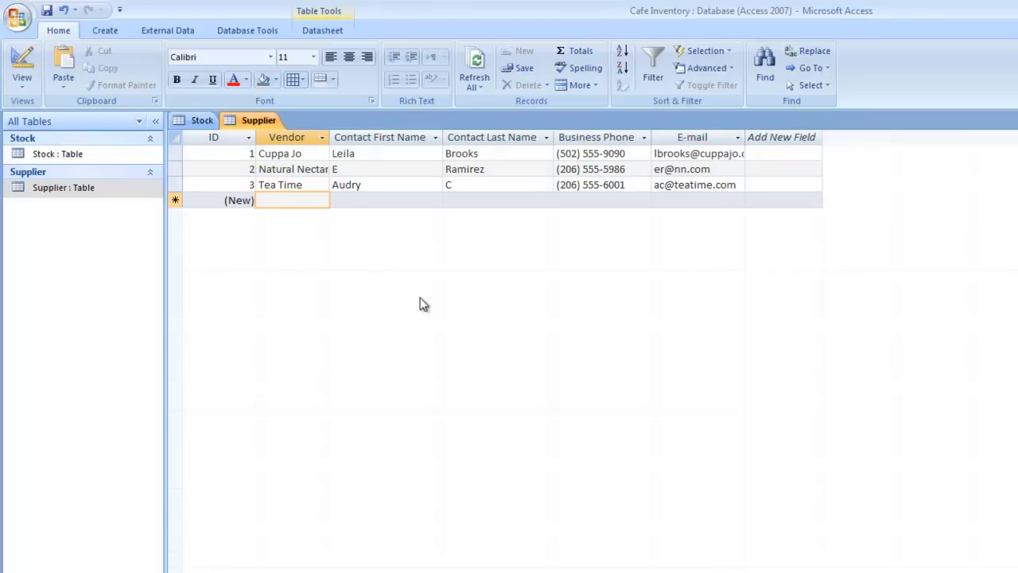
pyautogui.write('Paper Products')
pyautogui.press('Tab')
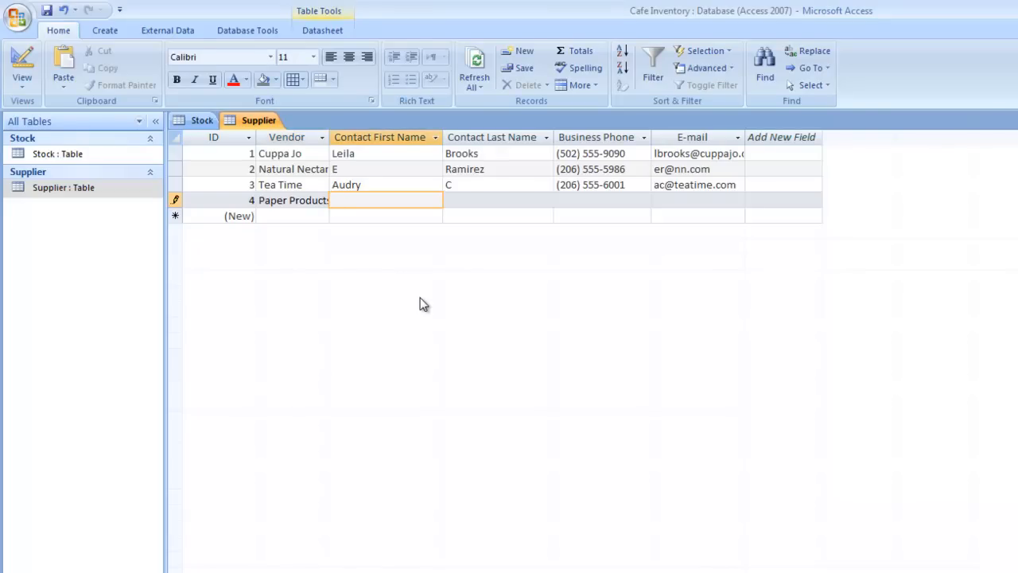
pyautogui.press('Tab')
pyautogui.press('Tab')
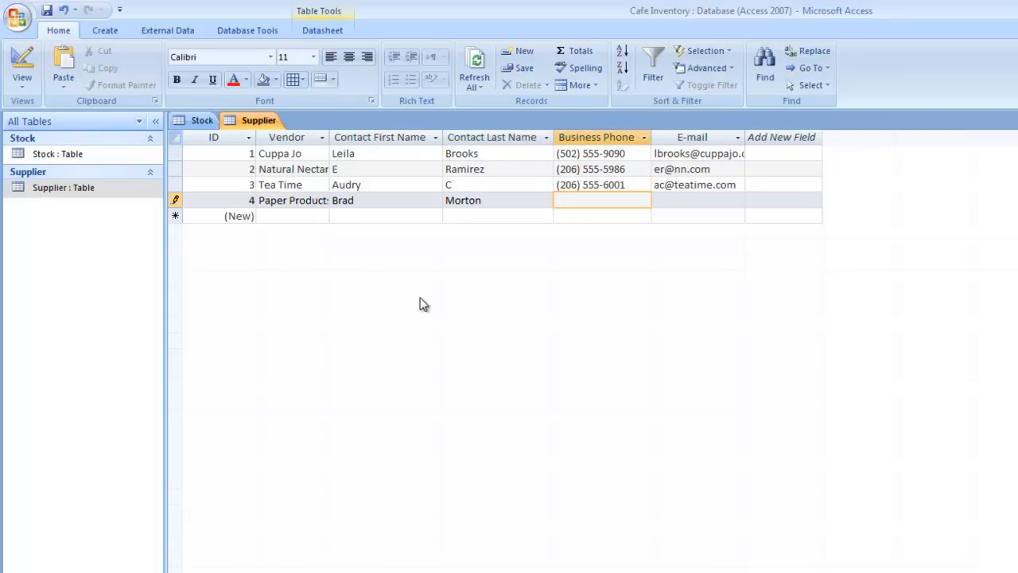
pyautogui.write('55')
pyautogui.press('BackSpace')
pyautogui.write('(206) 555-9999')
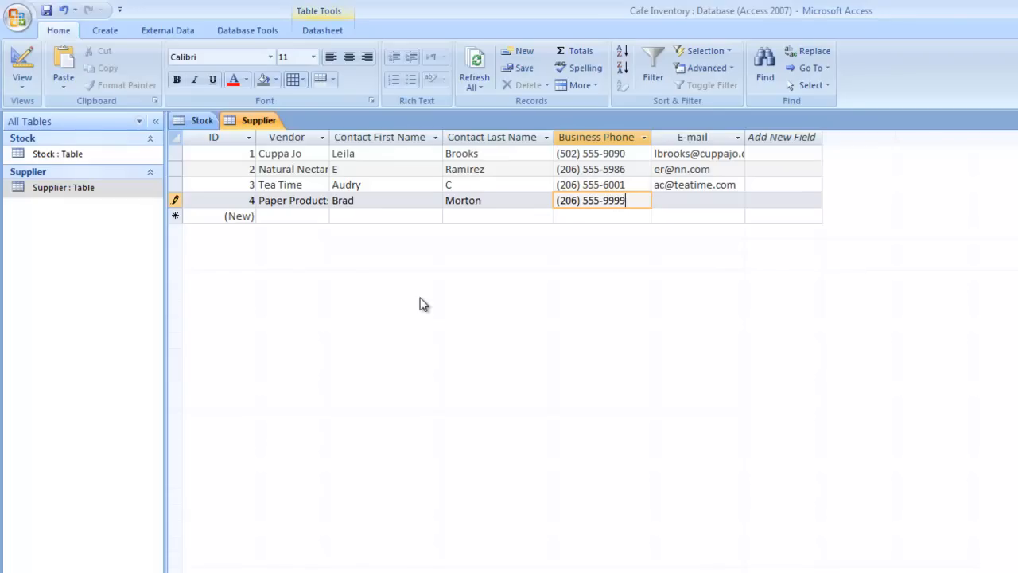
pyautogui.press('Tab')
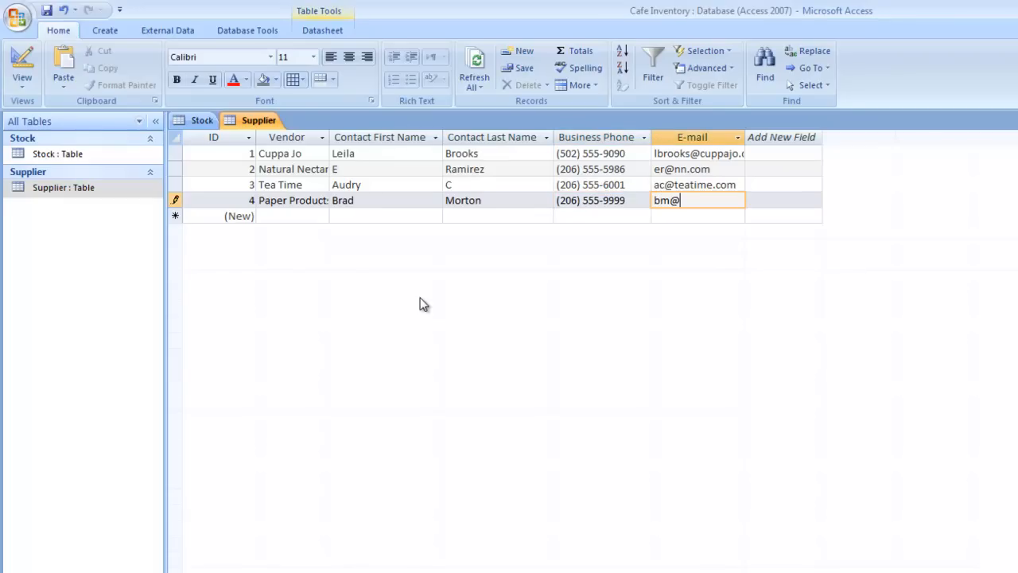
pyautogui.press('Tab')
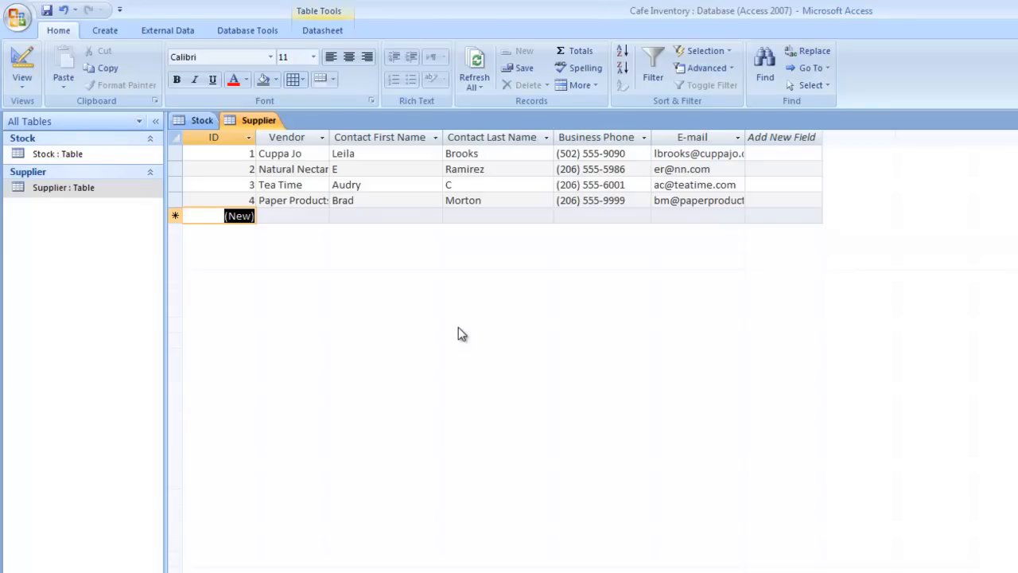
# Add Supplier's Vendor field to the Stock table as a lookup column, keeping the key column hidden
pyautogui.click(202, 124)
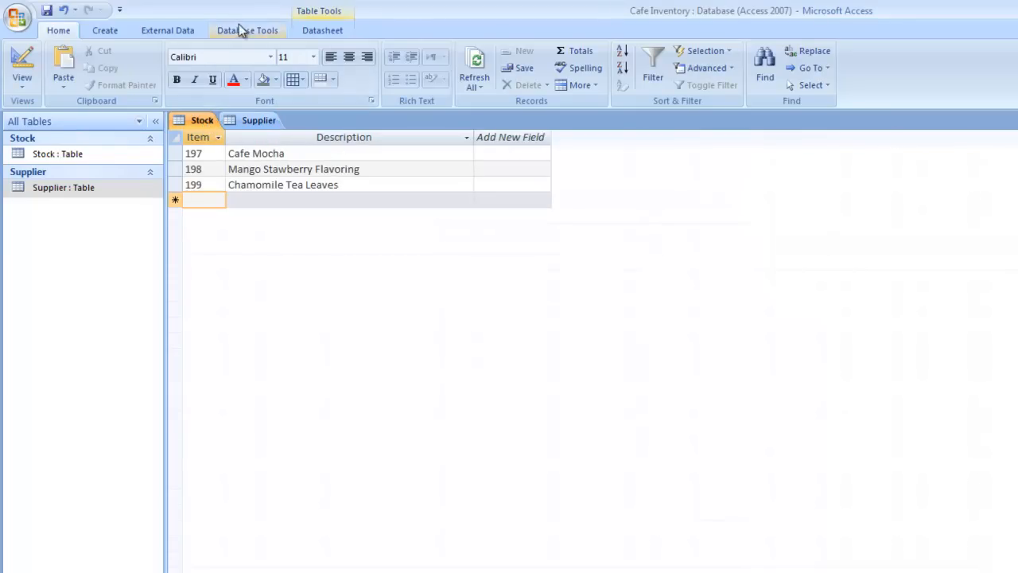
pyautogui.click(97, 34)
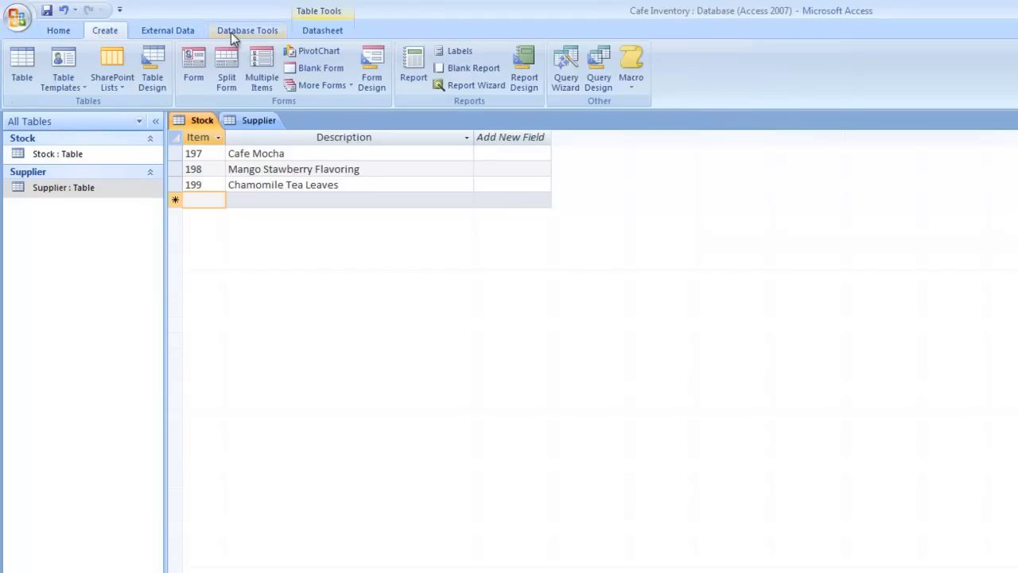
pyautogui.click(234, 33)
pyautogui.click(302, 32)
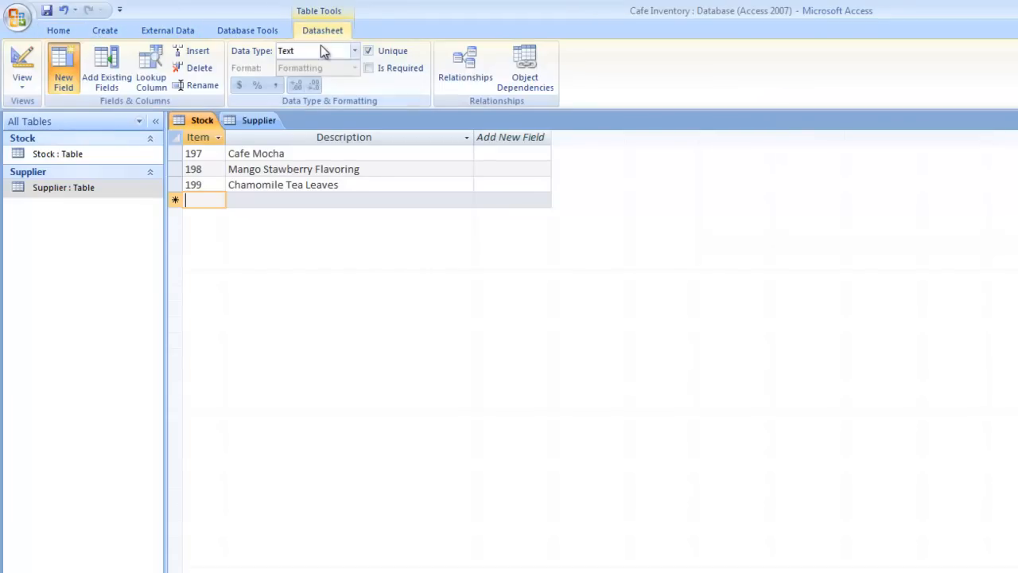
pyautogui.click(110, 72)
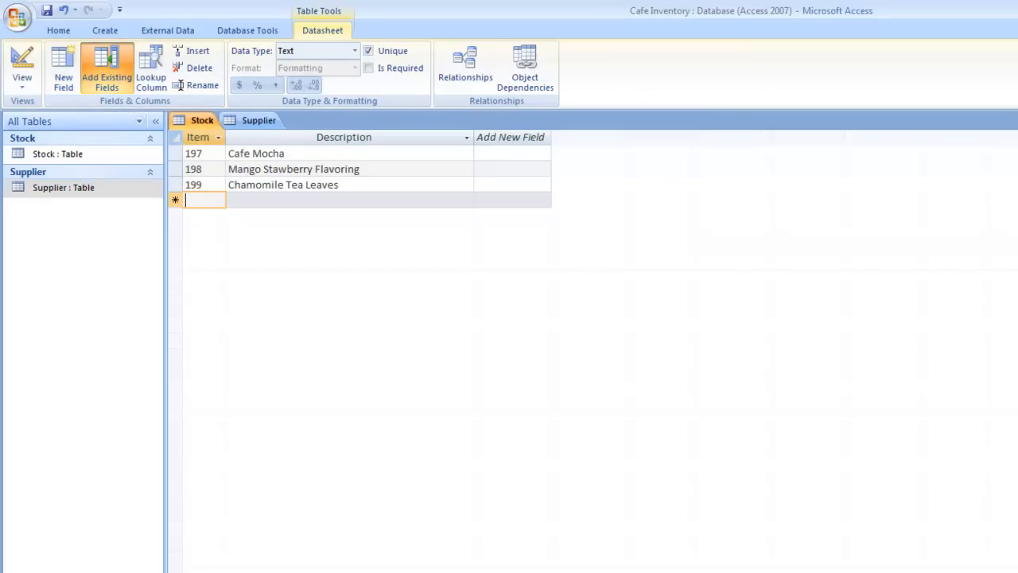
pyautogui.click(860, 153)
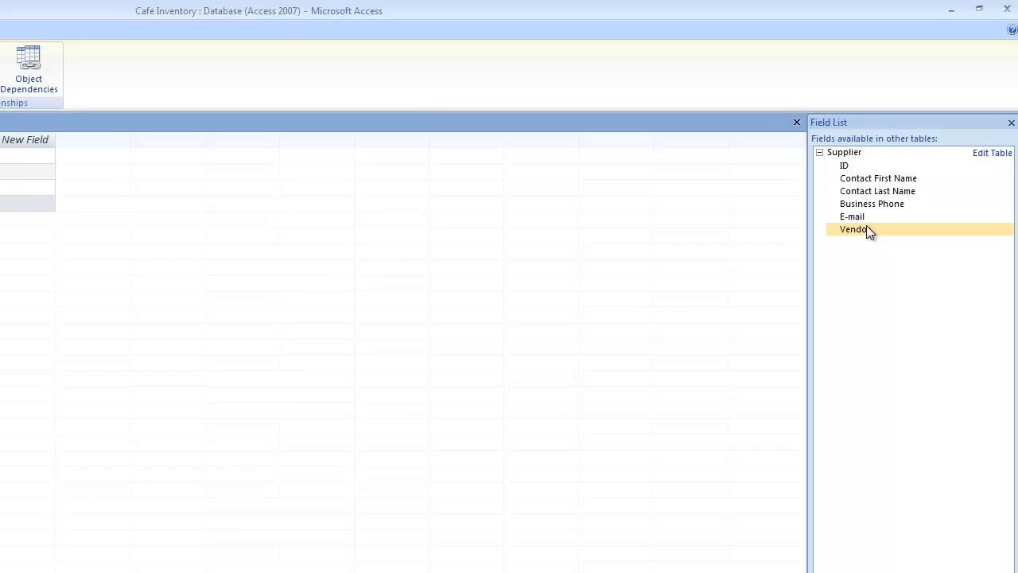
pyautogui.doubleClick(867, 227)
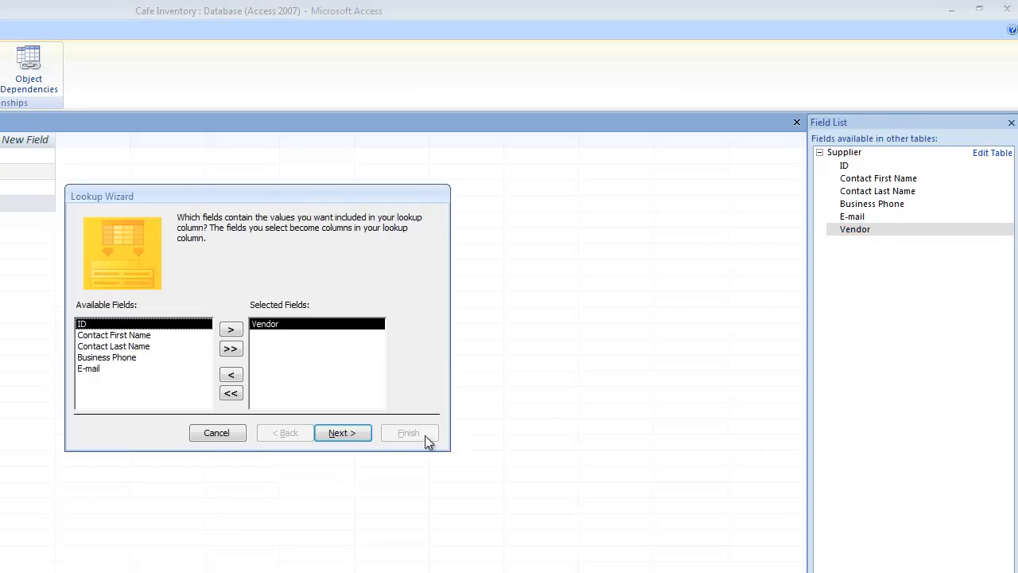
pyautogui.click(355, 434)
pyautogui.click(361, 425)
pyautogui.click(362, 432)
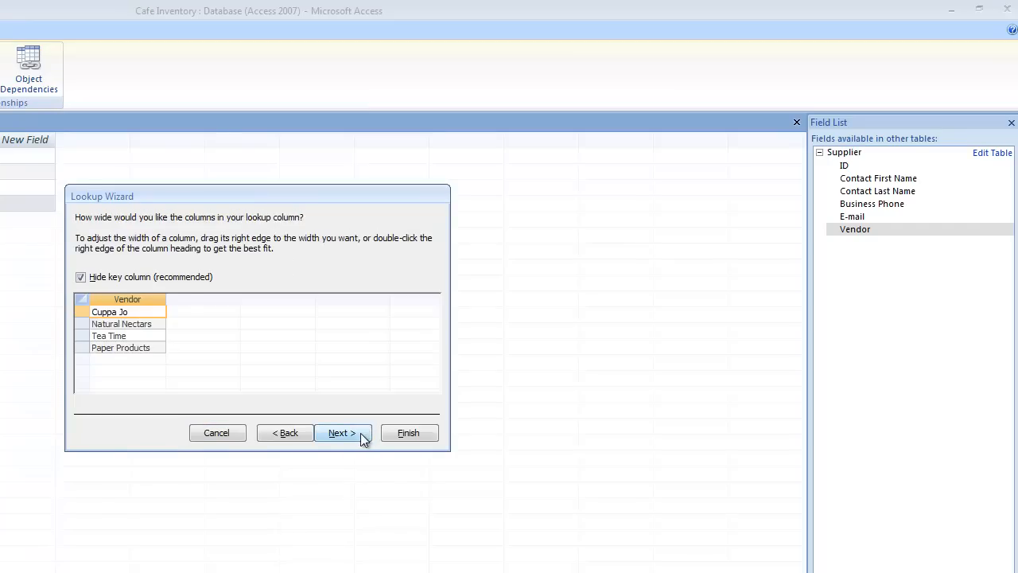
pyautogui.click(91, 280)
pyautogui.click(80, 277)
# Assign Cuppa Jo, Natural Nectar and Tea Time as vendors for items 197, 198 and 199, and save
pyautogui.click(513, 433)
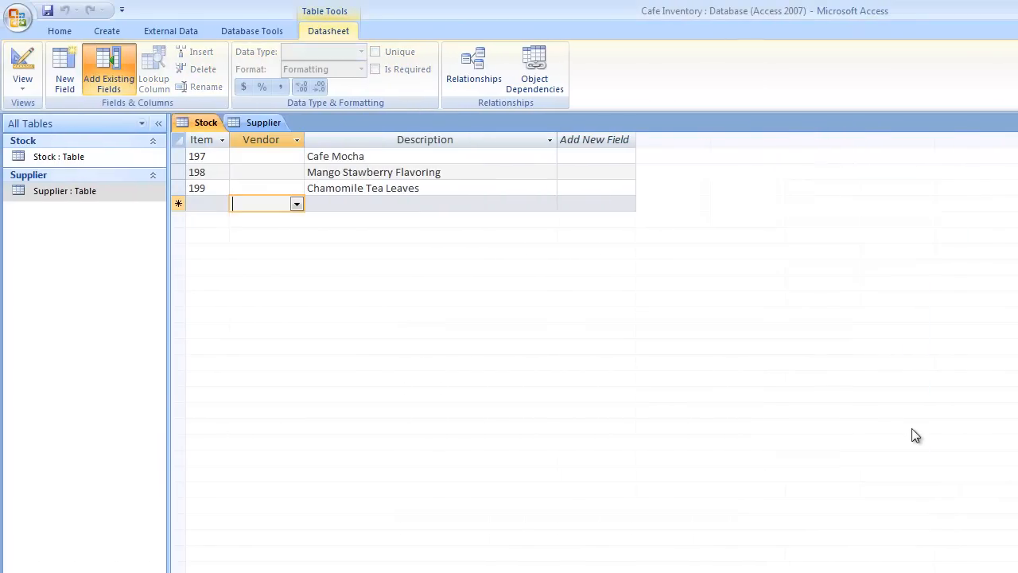
pyautogui.click(287, 156)
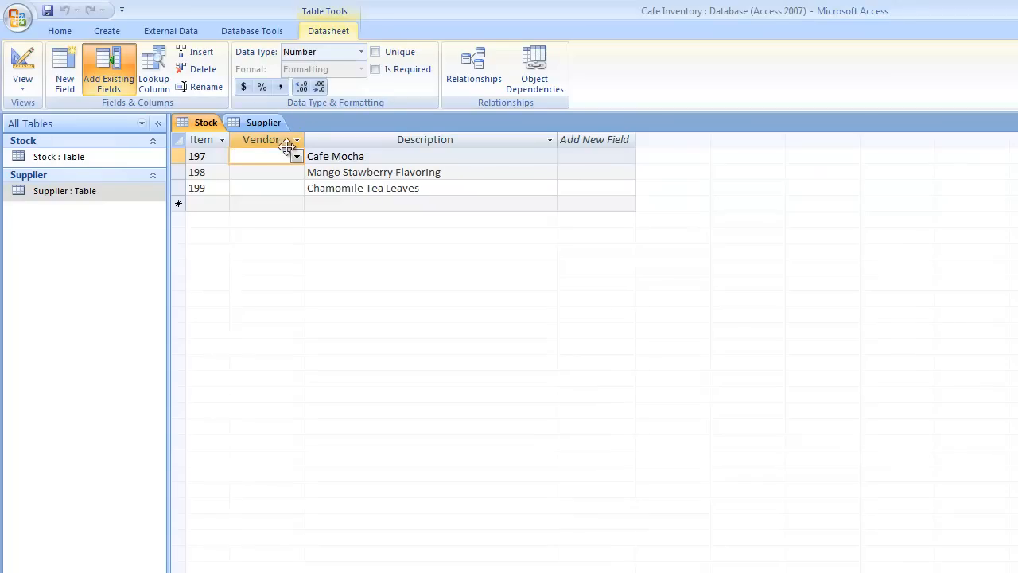
pyautogui.click(296, 156)
pyautogui.click(300, 173)
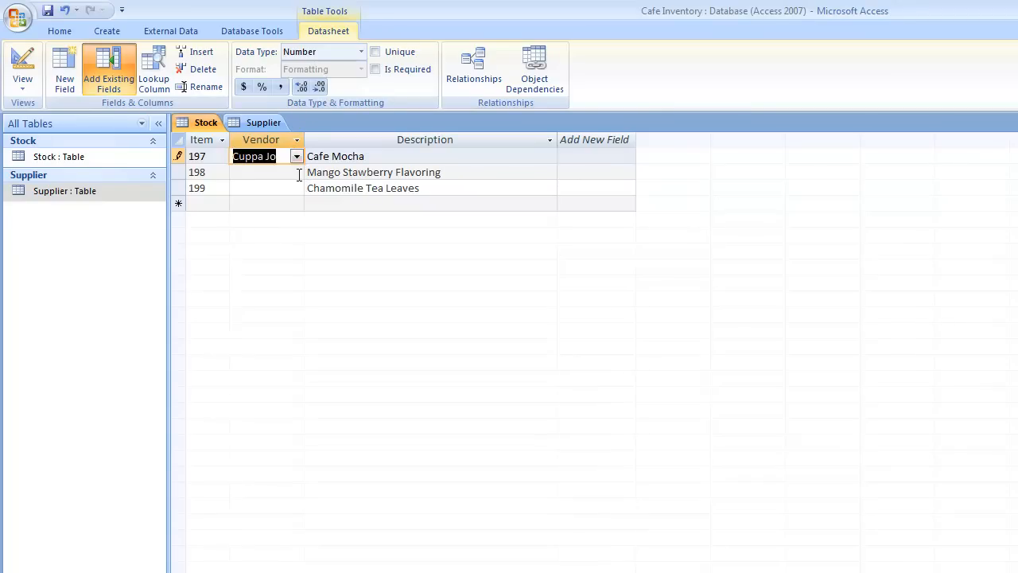
pyautogui.click(296, 172)
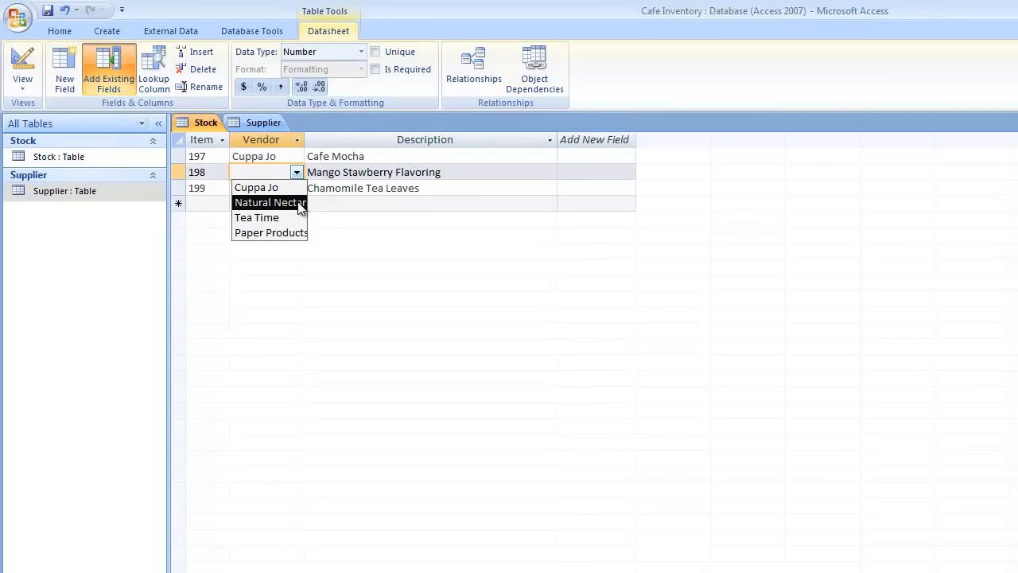
pyautogui.click(301, 203)
pyautogui.click(296, 189)
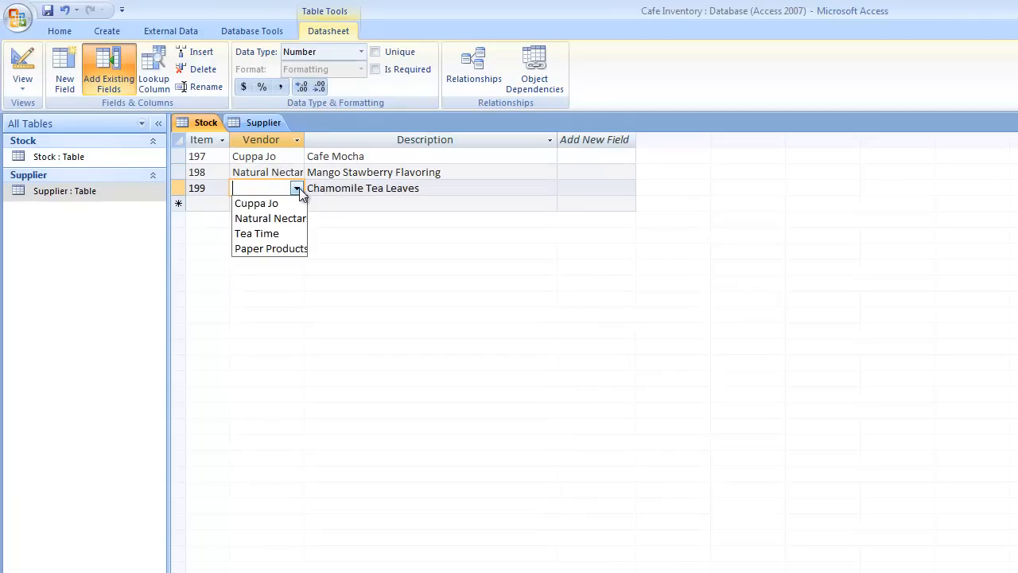
pyautogui.click(296, 233)
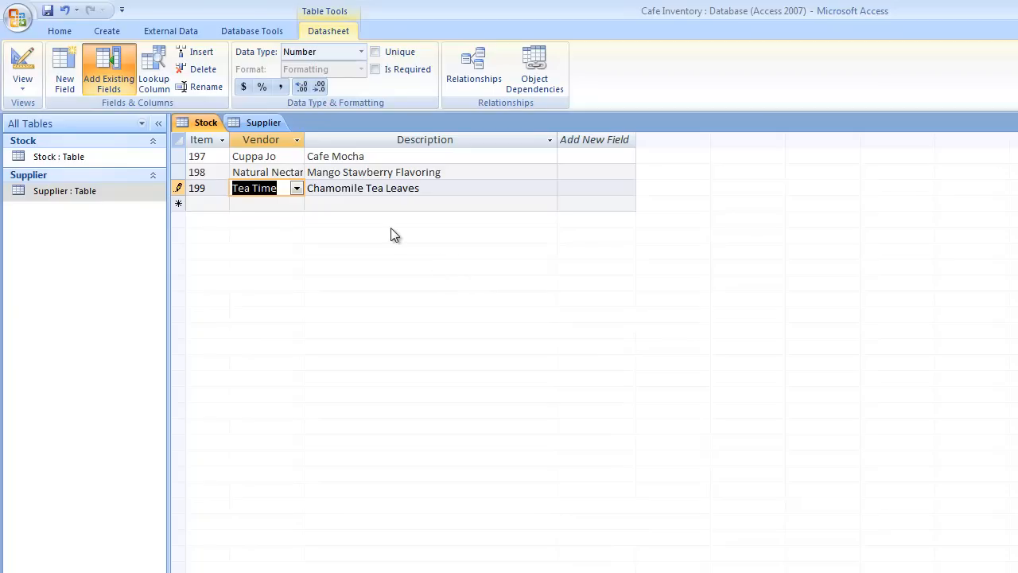
pyautogui.hotkey('ctrl', 's')
# Correct the first supplier's e-mail address, save the Supplier table layout, then return to Stock
pyautogui.click(250, 120)
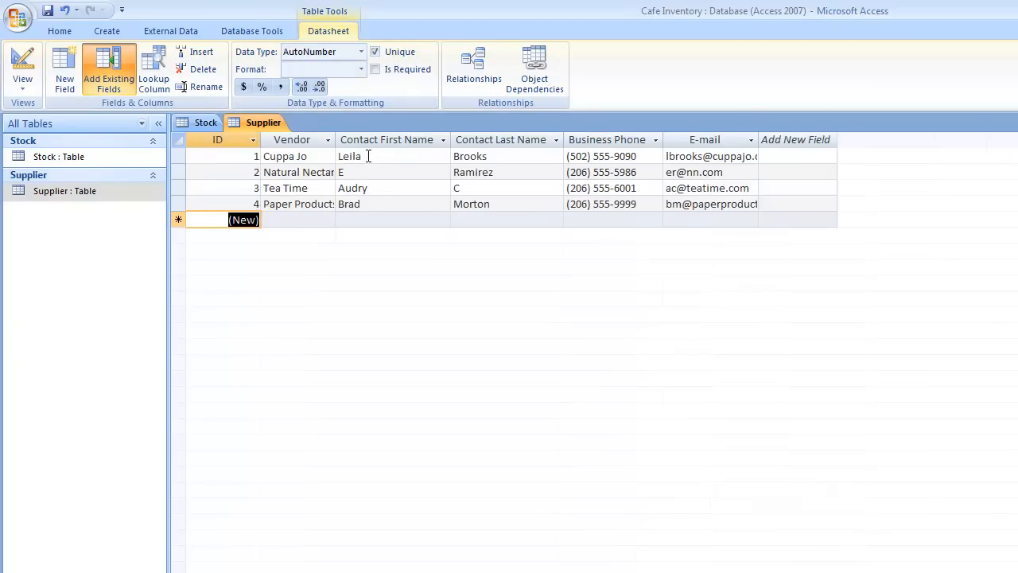
pyautogui.click(681, 156)
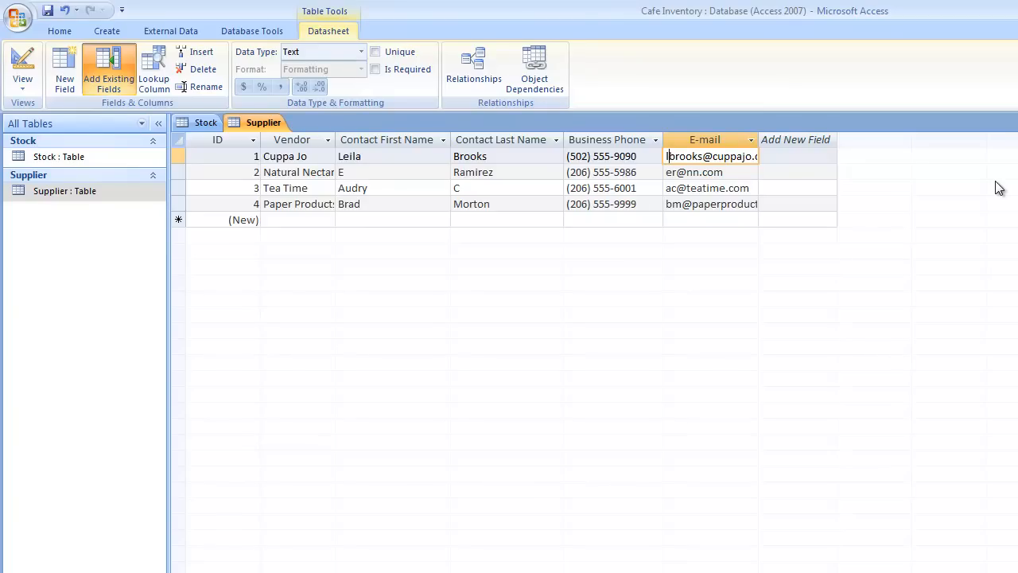
pyautogui.write('eila')
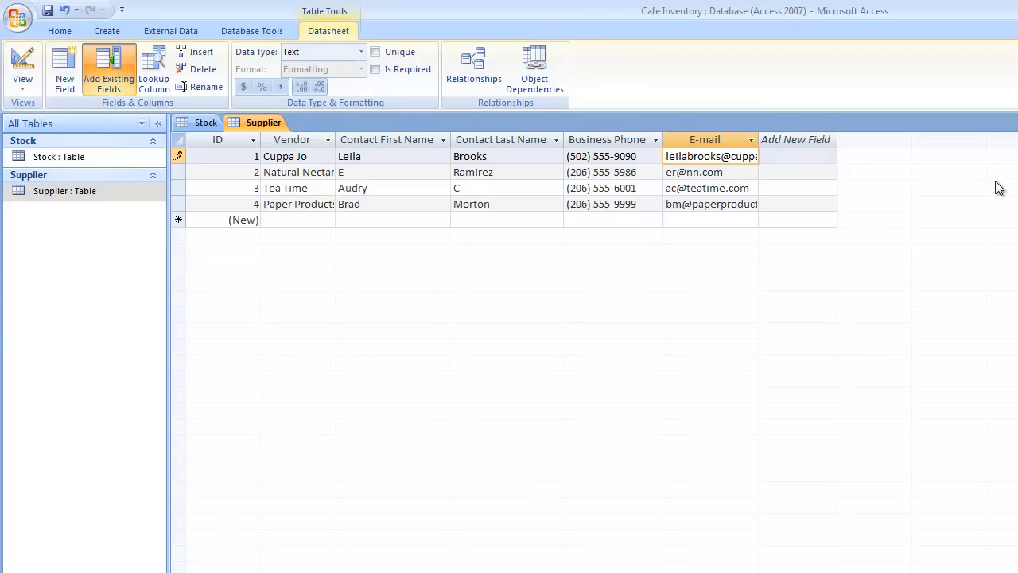
pyautogui.write('.')
pyautogui.click(582, 190)
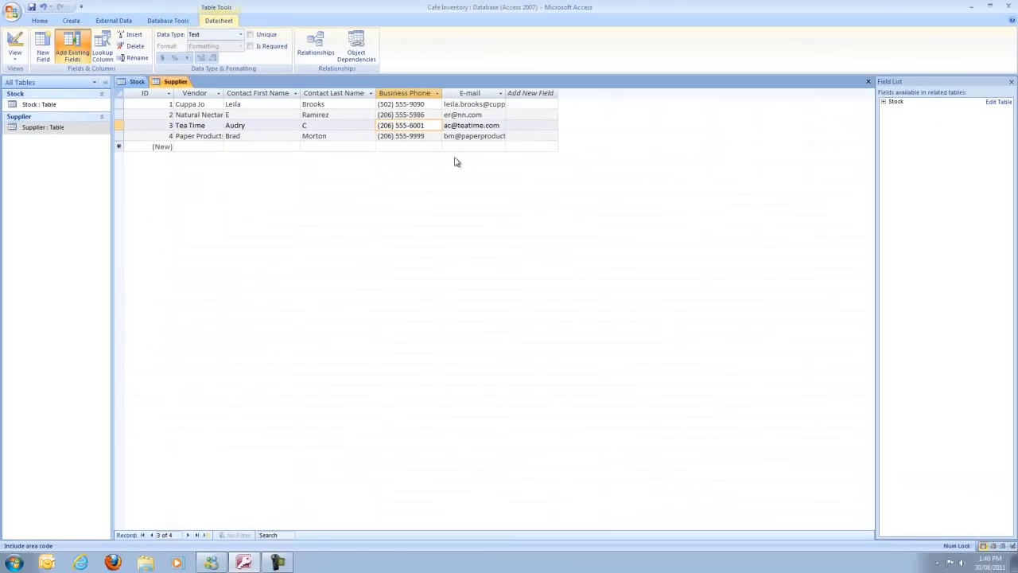
pyautogui.hotkey('ctrl', 's')
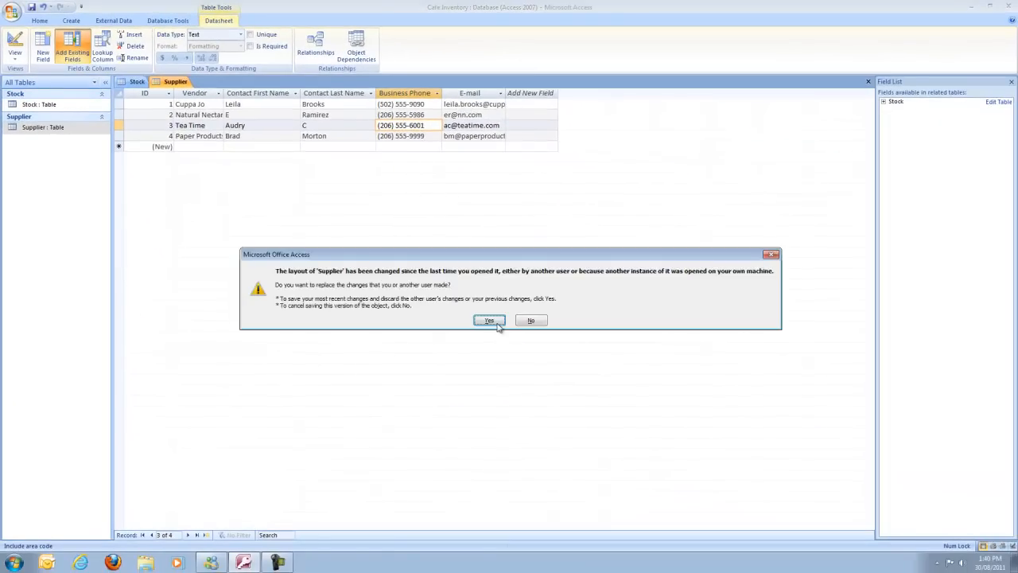
pyautogui.click(489, 321)
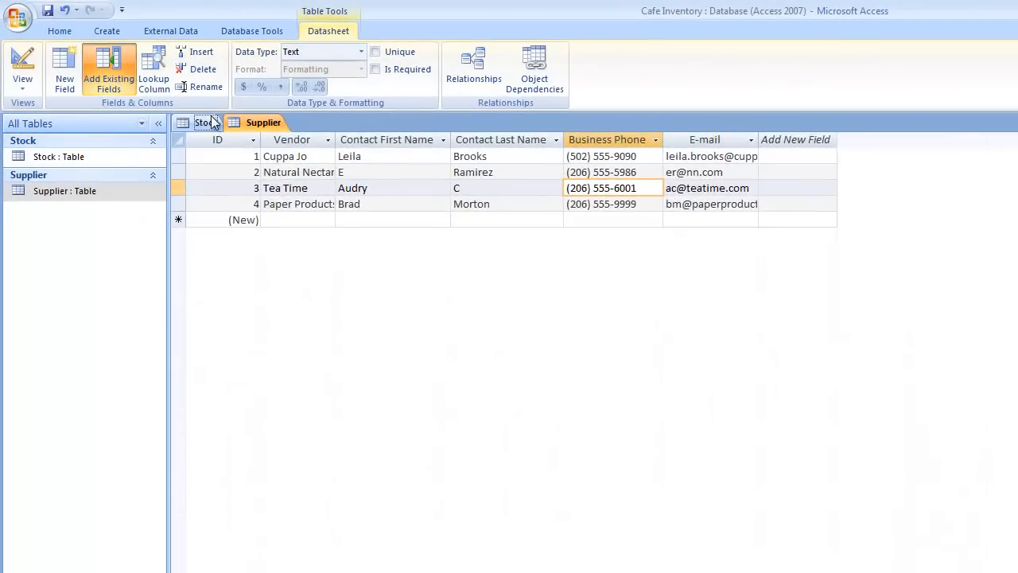
pyautogui.click(208, 122)
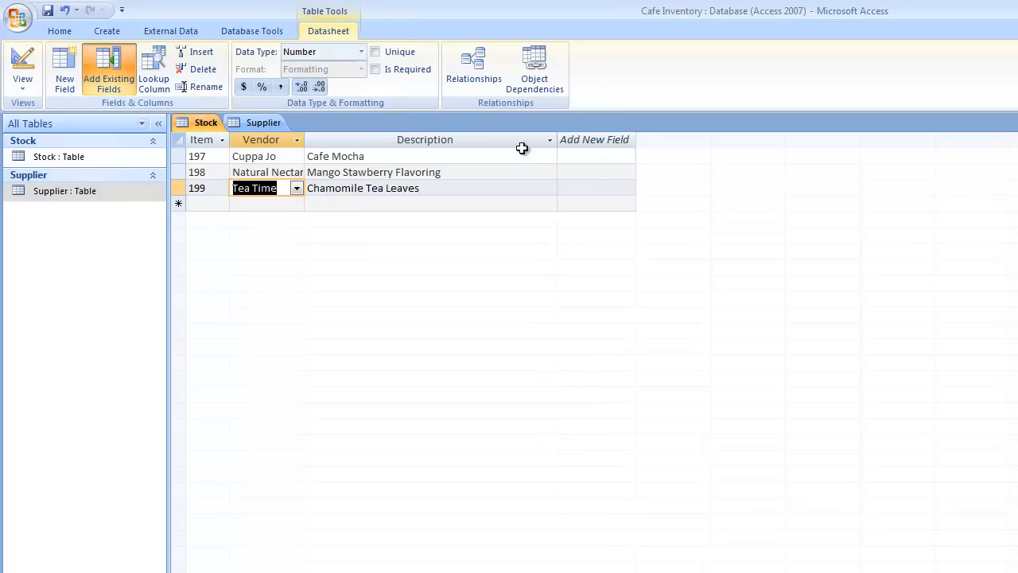
# Add a new column named Picture to the Stock datasheet
pyautogui.click(607, 150)
pyautogui.doubleClick(574, 137)
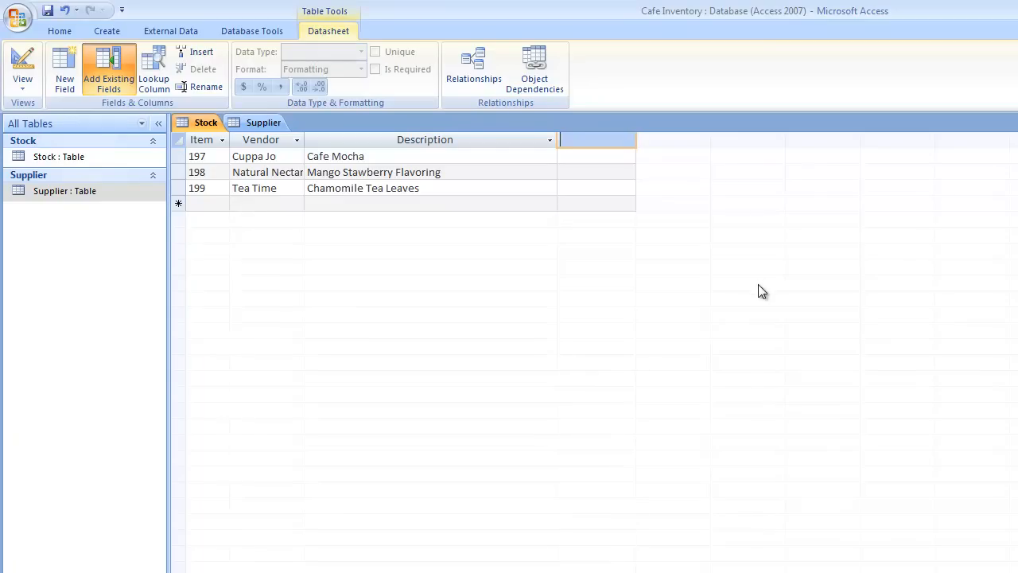
pyautogui.write('Picture')
pyautogui.press('Tab')
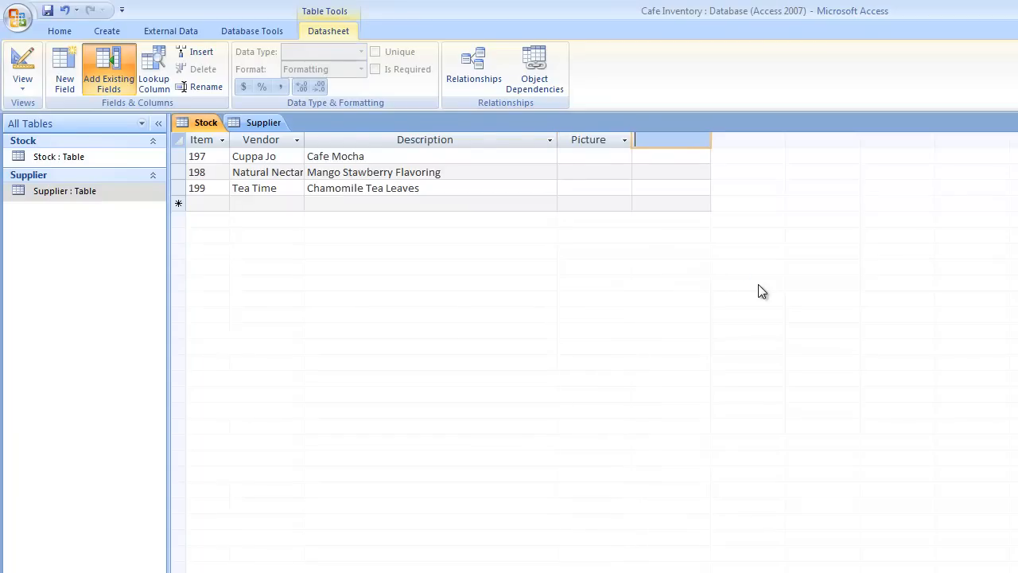
pyautogui.click(592, 156)
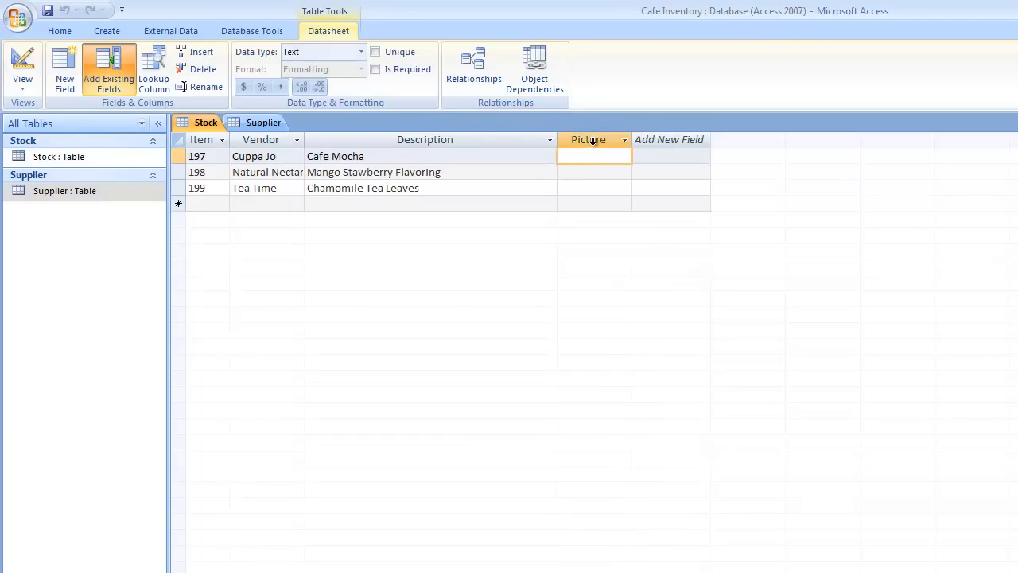
# In design view, try changing Picture's data type to Attachment and dismiss the cannot-convert error
pyautogui.click(22, 83)
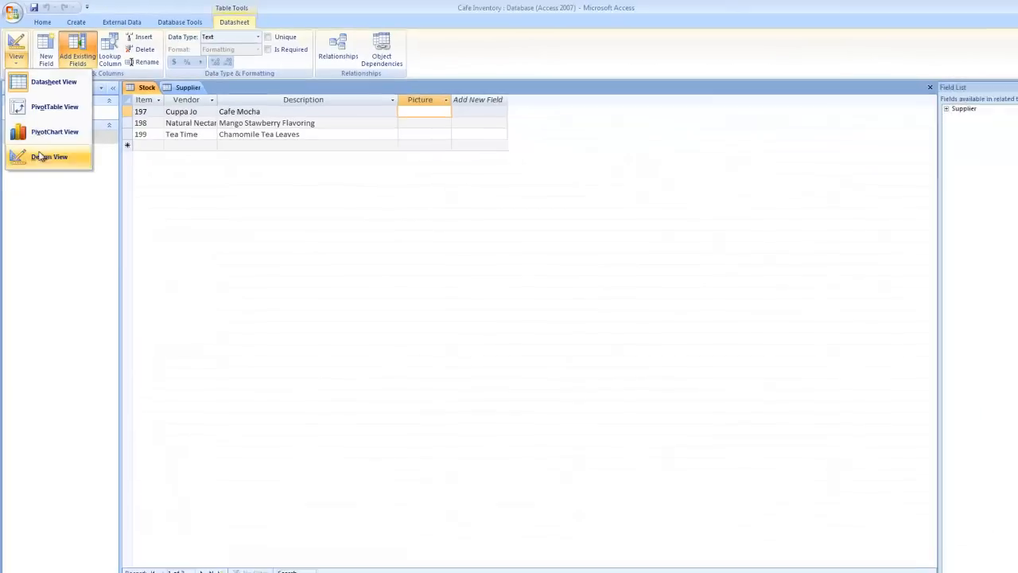
pyautogui.click(52, 213)
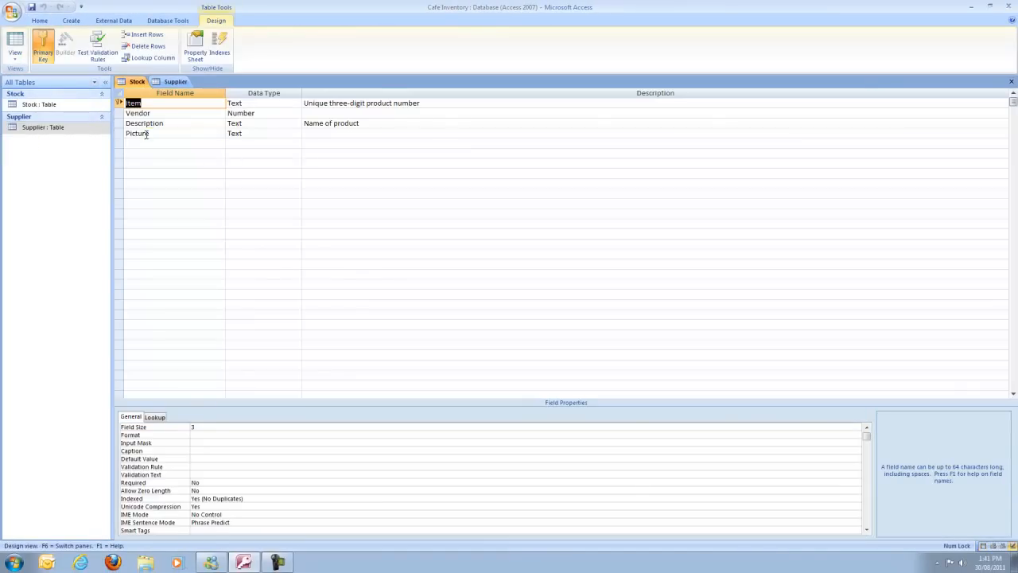
pyautogui.click(145, 134)
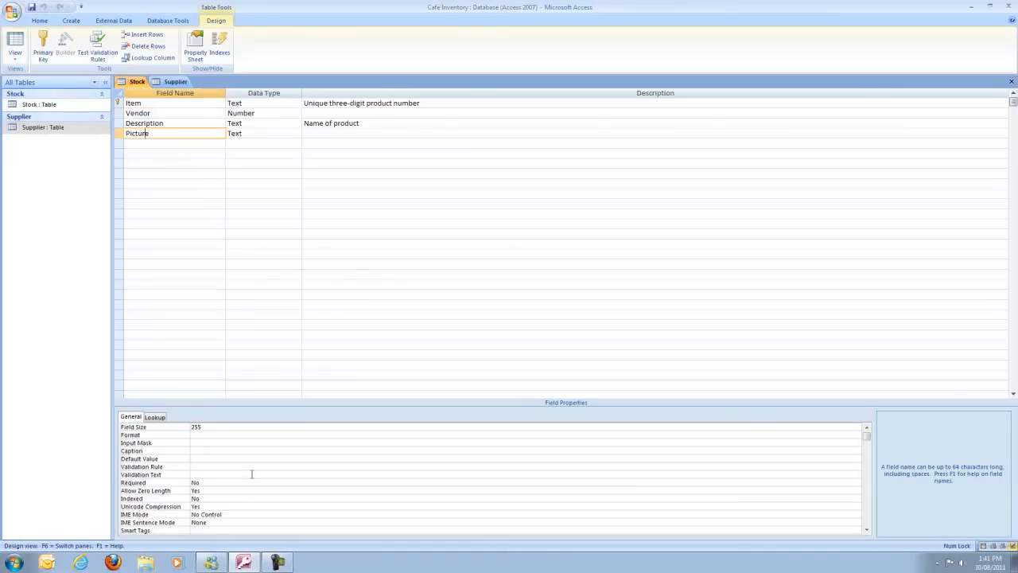
pyautogui.click(272, 135)
pyautogui.click(296, 134)
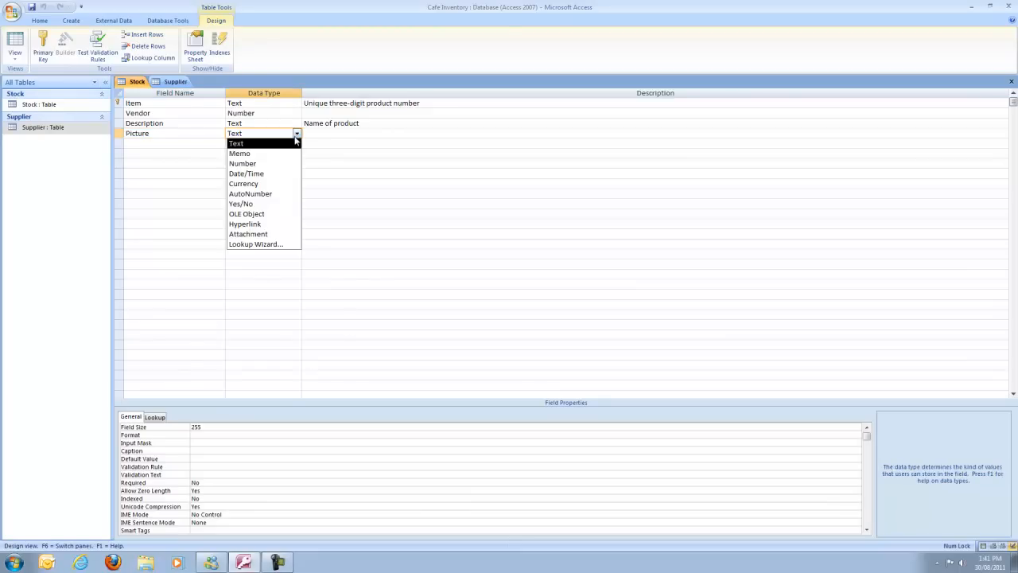
pyautogui.click(283, 233)
pyautogui.click(510, 308)
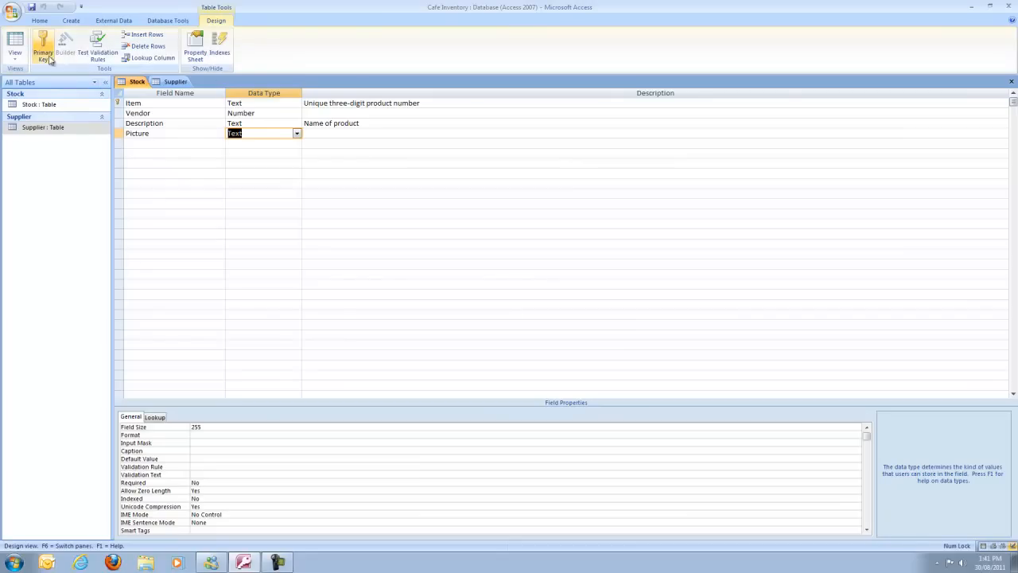
# Save the table, return to the datasheet, and delete the Picture column
pyautogui.click(15, 54)
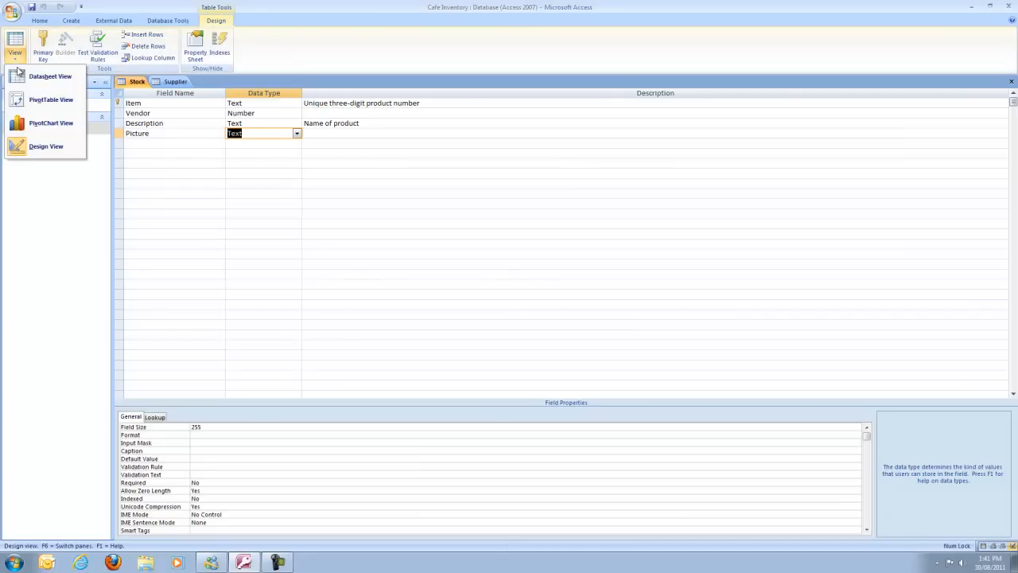
pyautogui.click(35, 79)
pyautogui.click(492, 310)
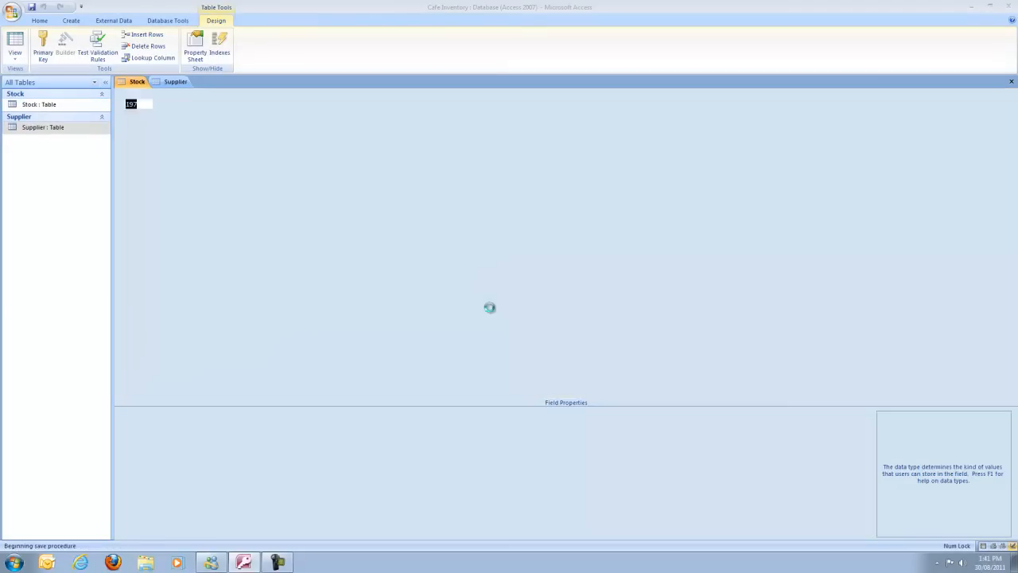
pyautogui.click(400, 94)
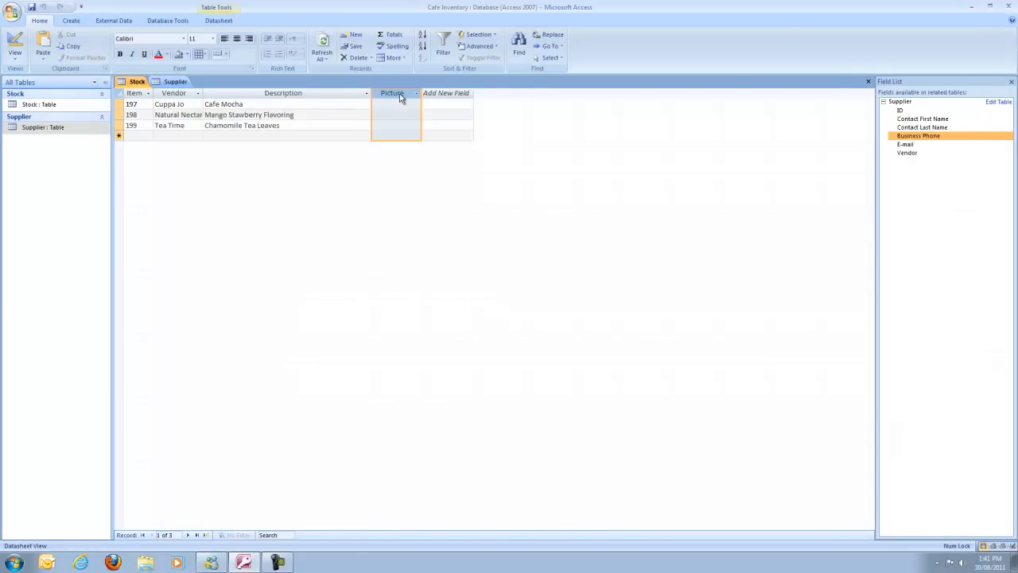
pyautogui.press('Delete')
pyautogui.click(490, 310)
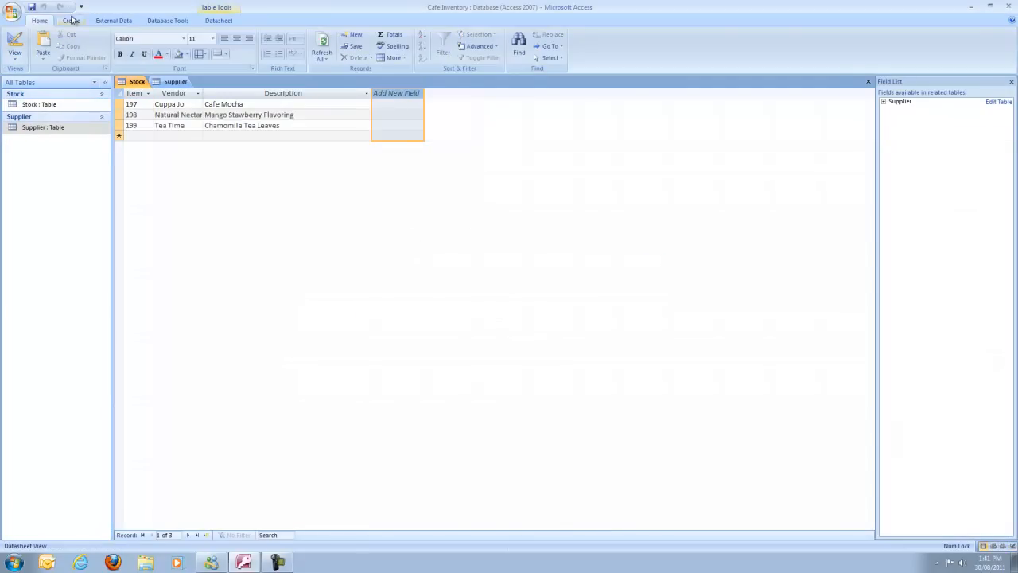
# In design view, add a new Picture field with the Attachment data type
pyautogui.click(14, 57)
pyautogui.click(40, 149)
pyautogui.click(155, 133)
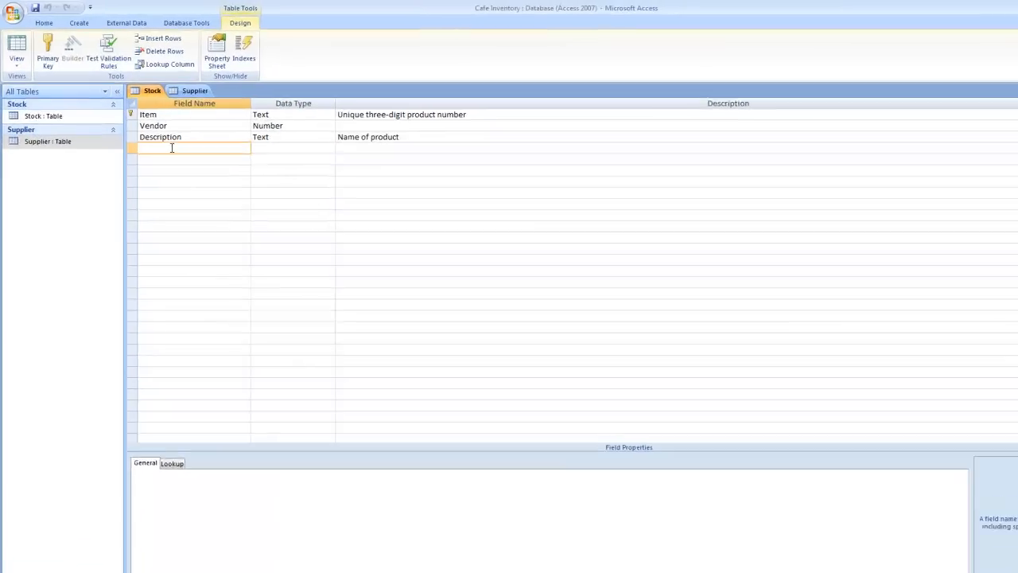
pyautogui.write('Oictu')
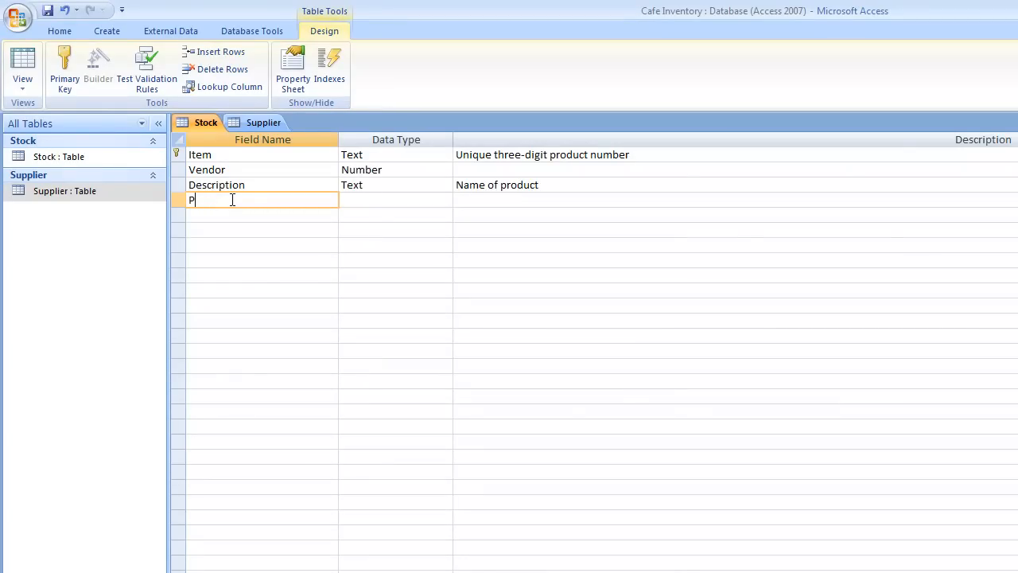
pyautogui.write('ure')
pyautogui.press('Tab')
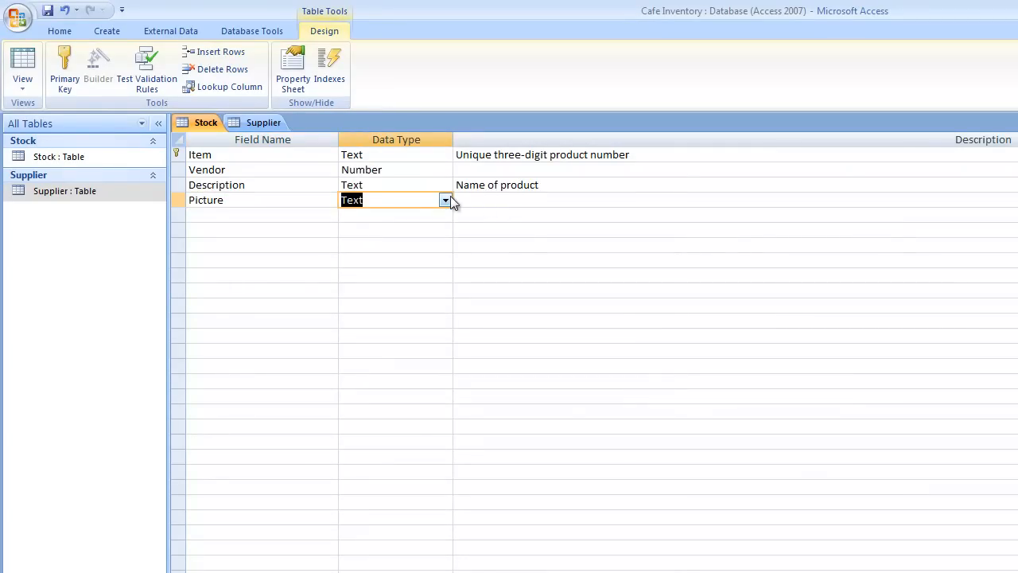
pyautogui.click(450, 200)
pyautogui.click(384, 349)
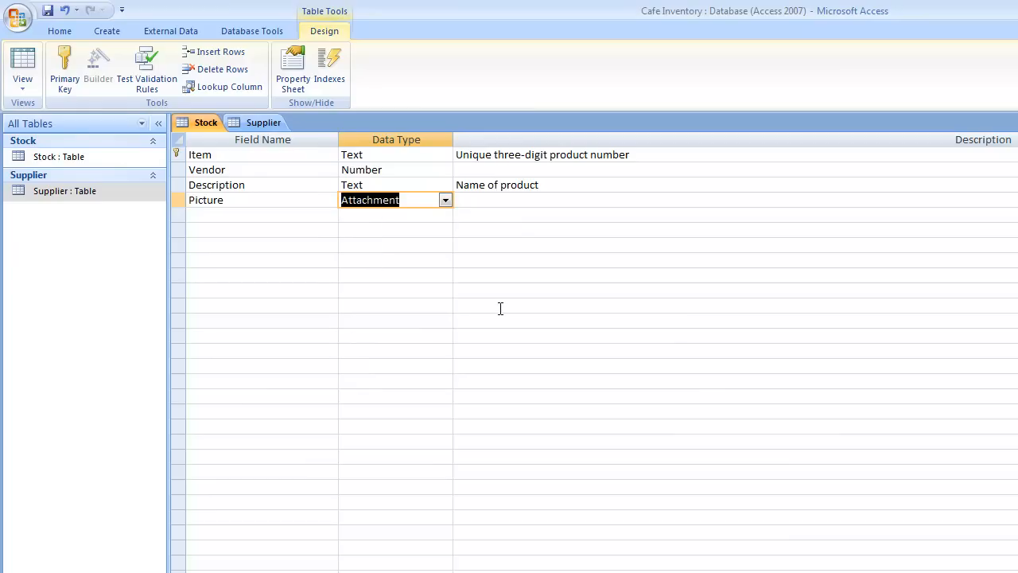
# Describe Picture as 'This is where pictures about the product can be attached' and return to datasheet view
pyautogui.press('Tab')
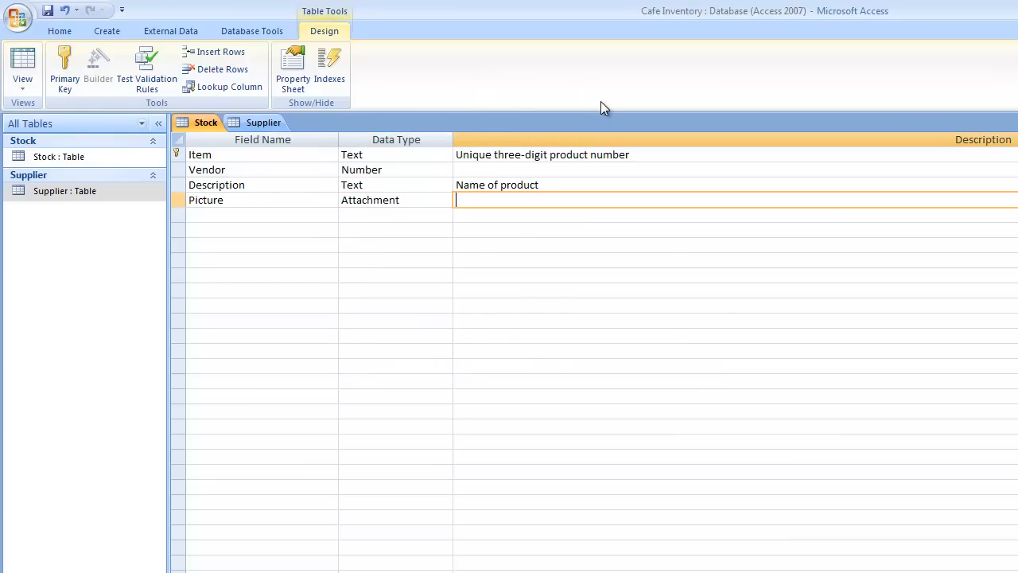
pyautogui.write('This is where pictures ')
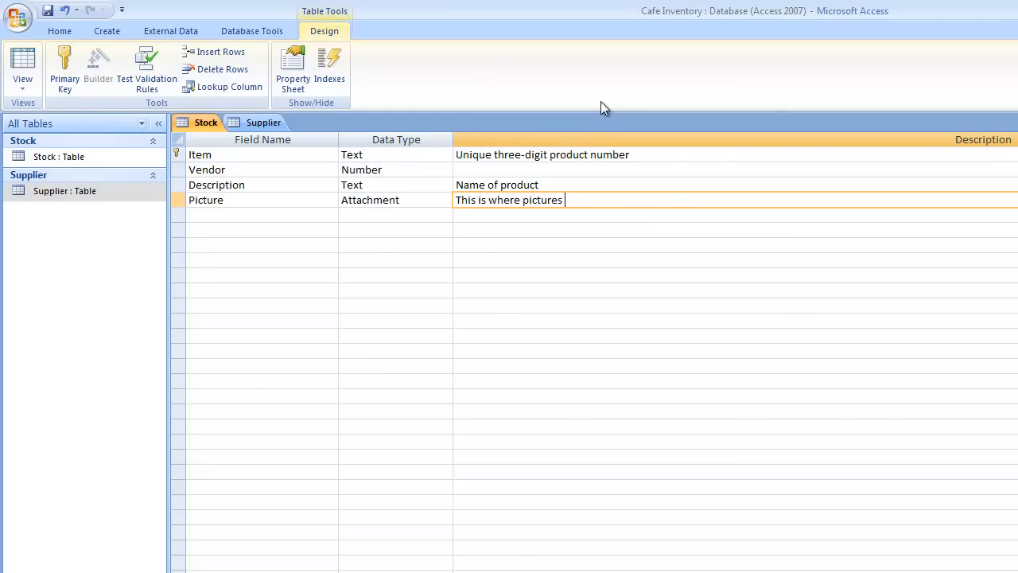
pyautogui.write('about the product can be attached')
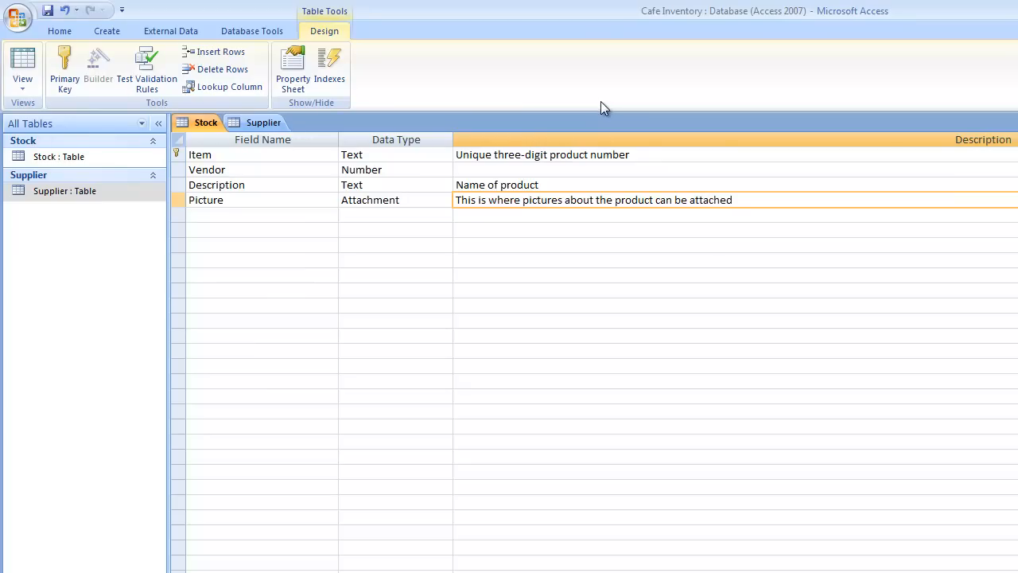
pyautogui.click(601, 244)
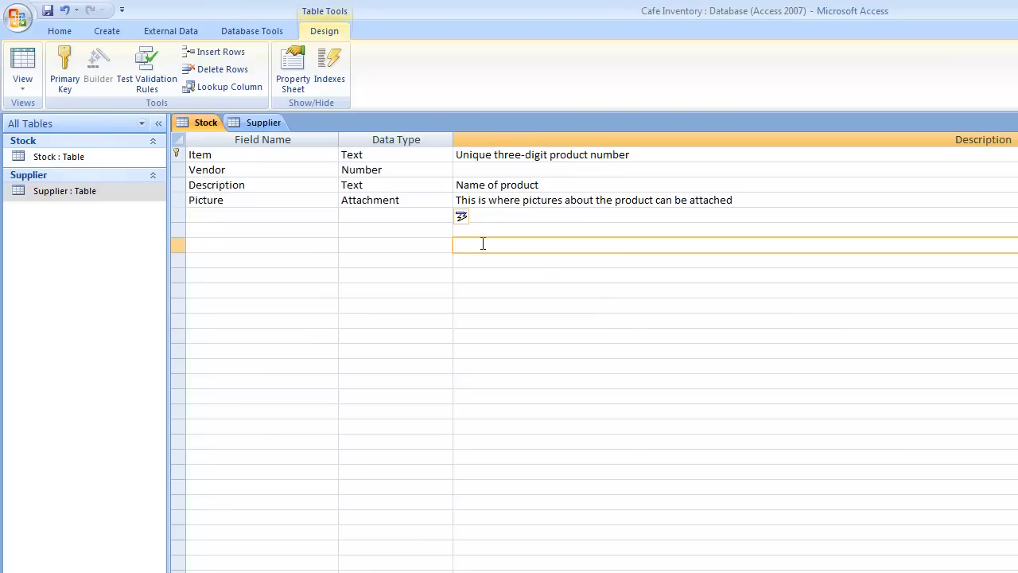
pyautogui.click(22, 86)
pyautogui.click(48, 111)
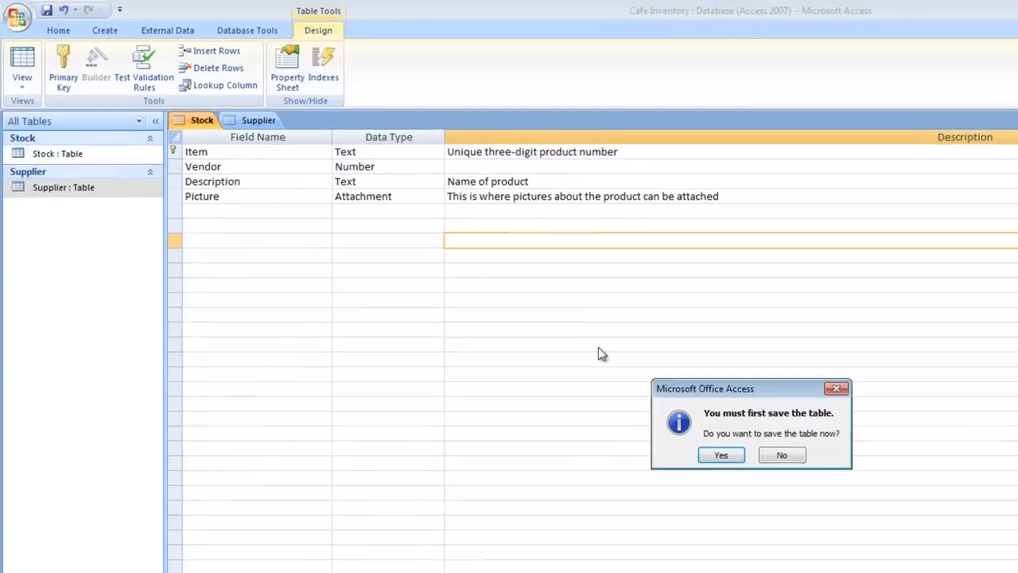
# Save the Stock design and browse to the Tutorial Five - S2, 2011 folder for item 198's attachment
pyautogui.click(720, 455)
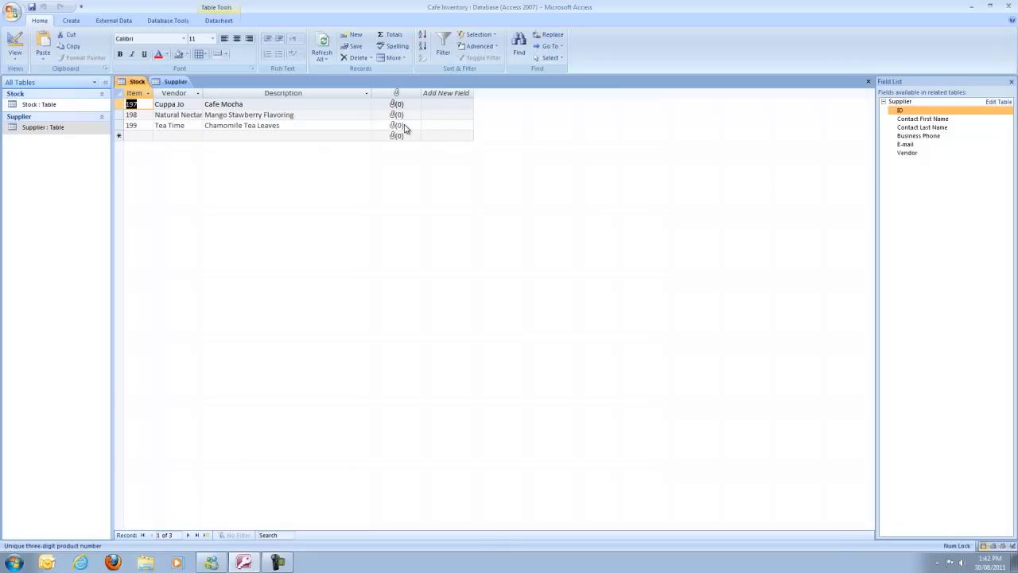
pyautogui.click(397, 115)
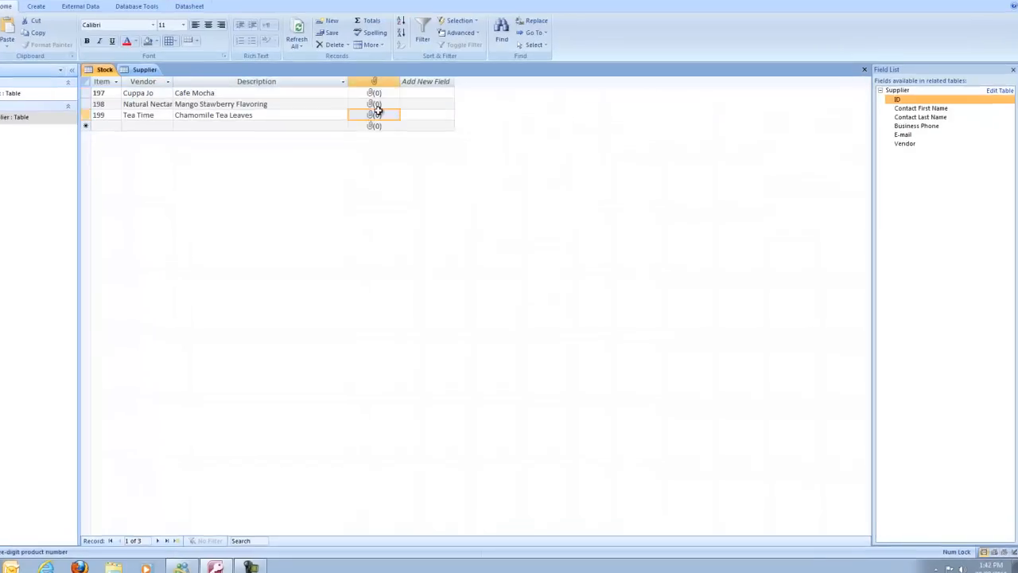
pyautogui.doubleClick(157, 4)
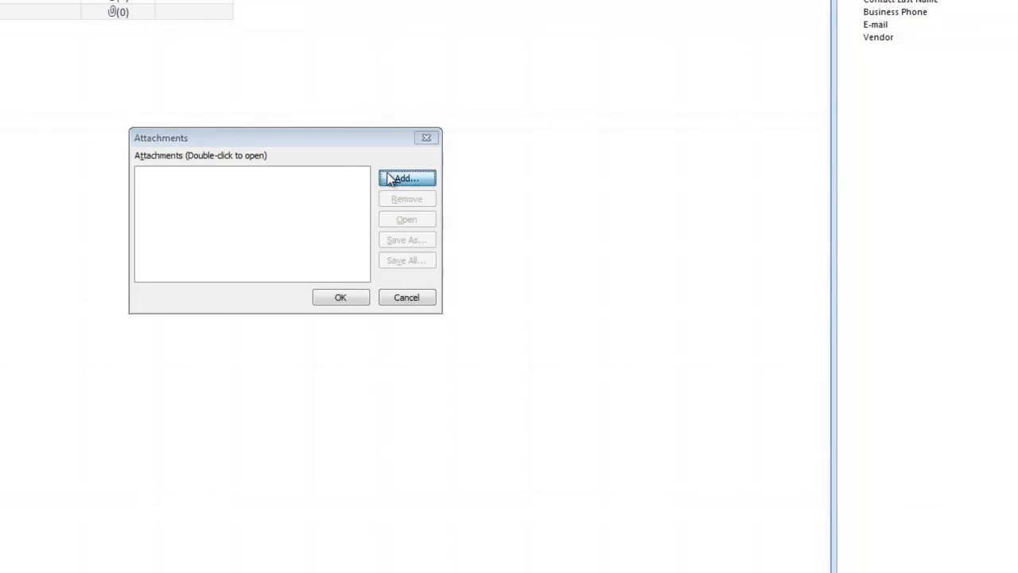
pyautogui.click(389, 178)
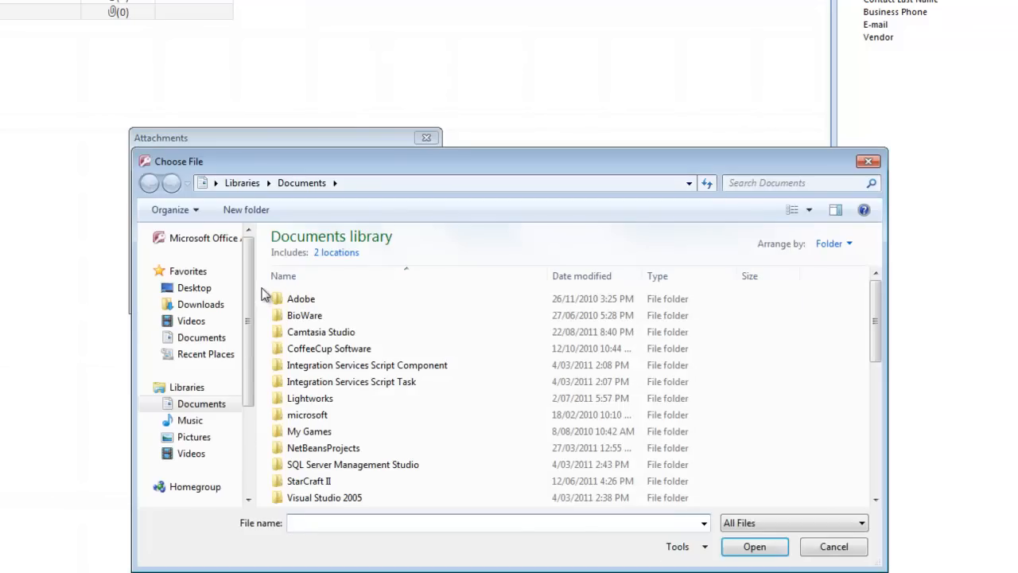
pyautogui.moveTo(248, 295); pyautogui.dragTo(265, 396)
pyautogui.click(199, 430)
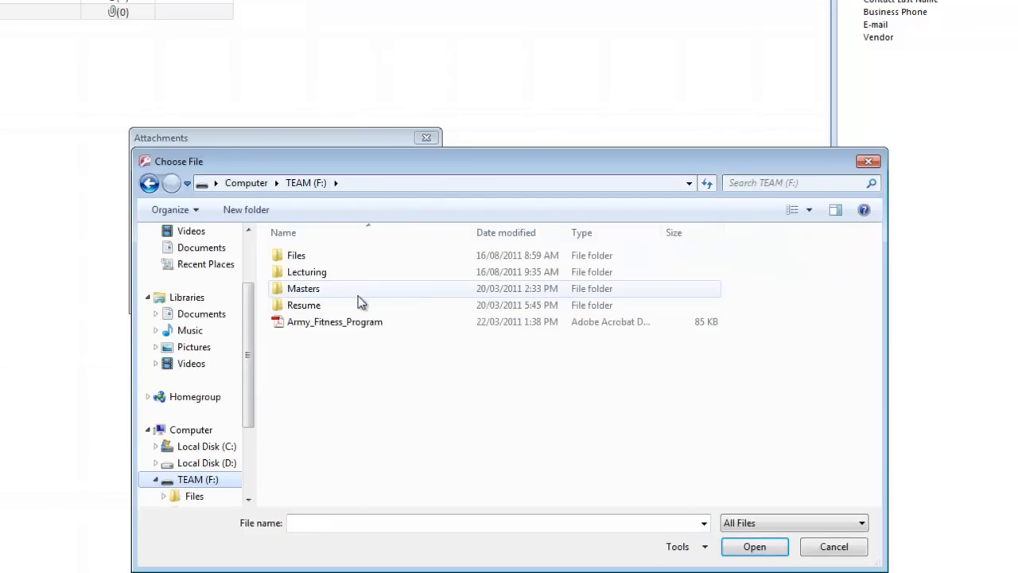
pyautogui.doubleClick(338, 274)
pyautogui.doubleClick(317, 259)
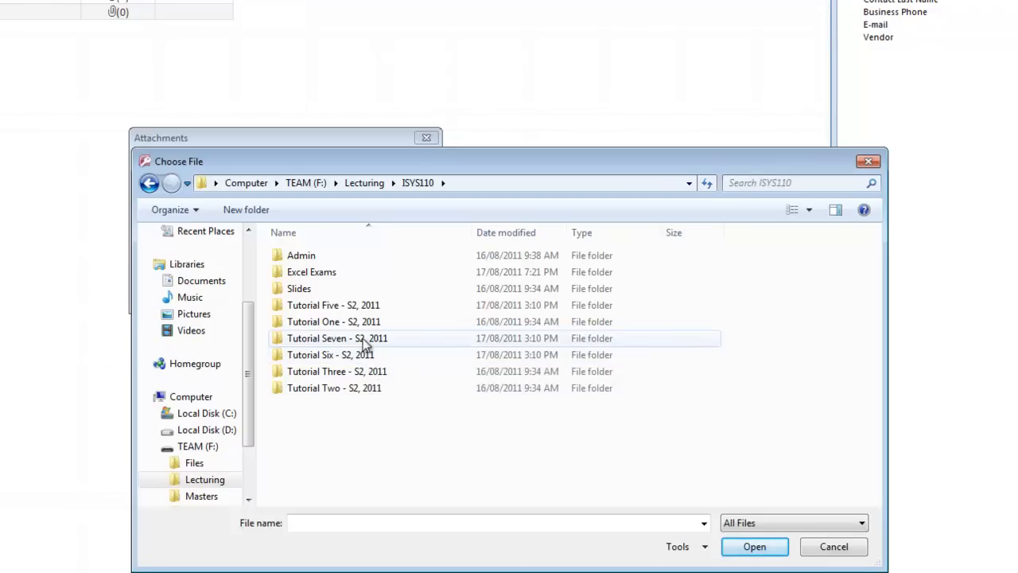
pyautogui.doubleClick(364, 310)
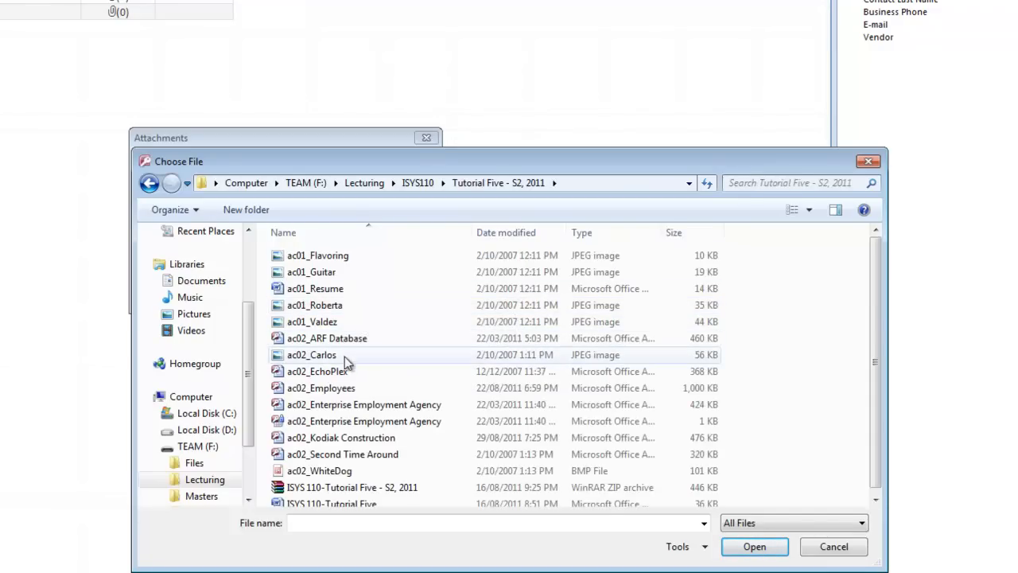
# Attach ac01_Flavoring to item 198, then reopen its attachments and select ac01_Flavoring.jpg
pyautogui.click(345, 261)
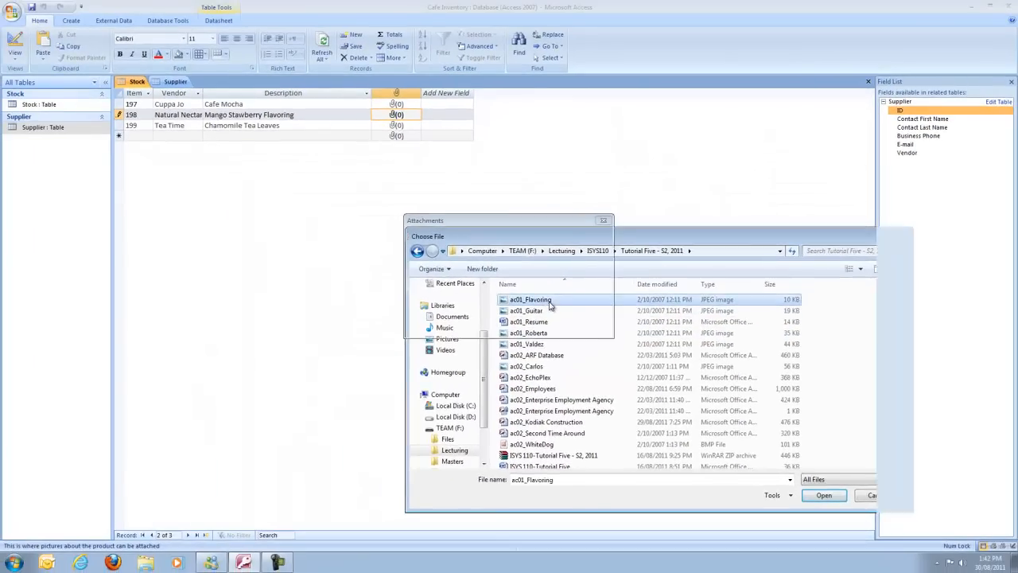
pyautogui.doubleClick(549, 302)
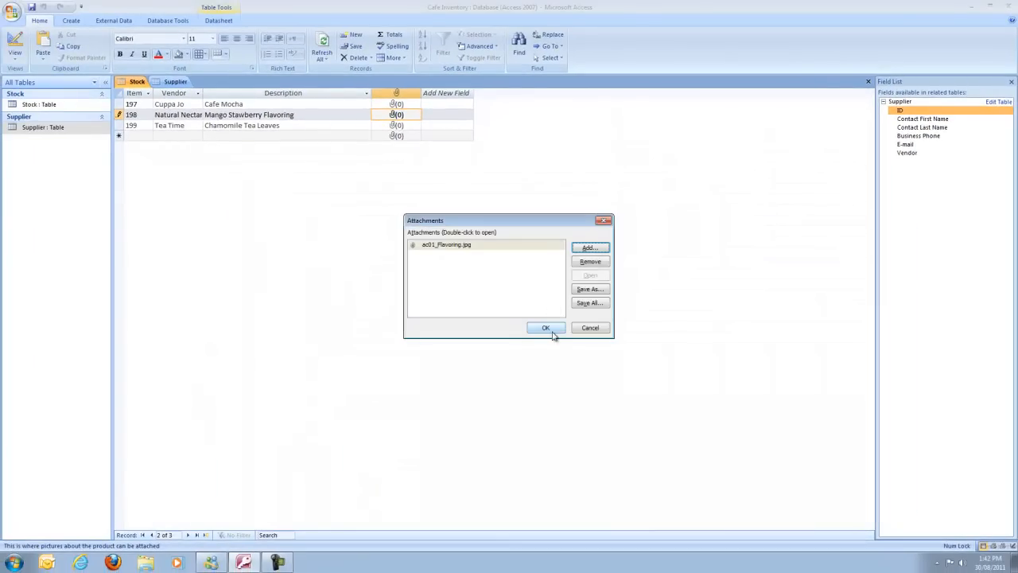
pyautogui.click(546, 328)
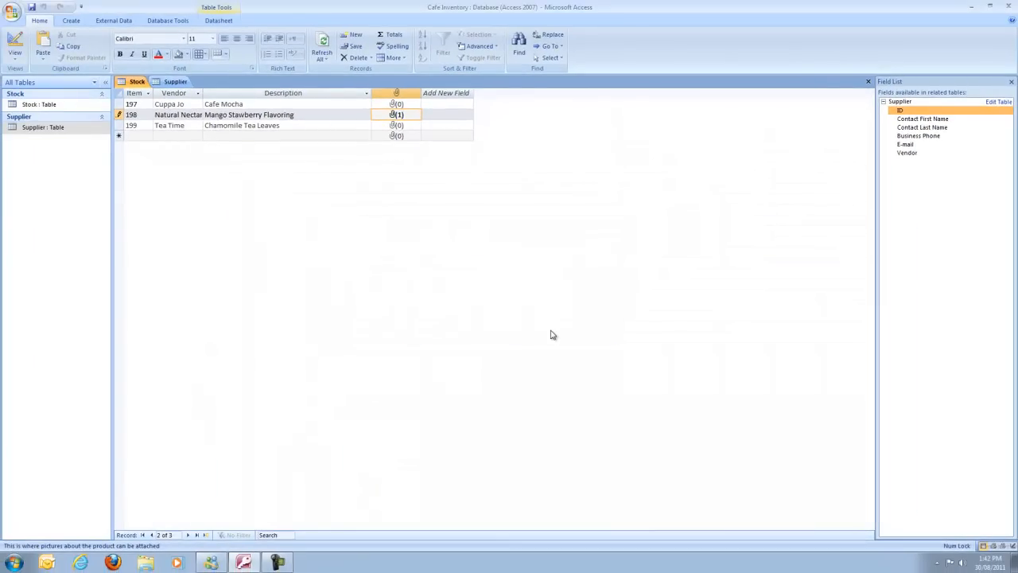
pyautogui.doubleClick(392, 116)
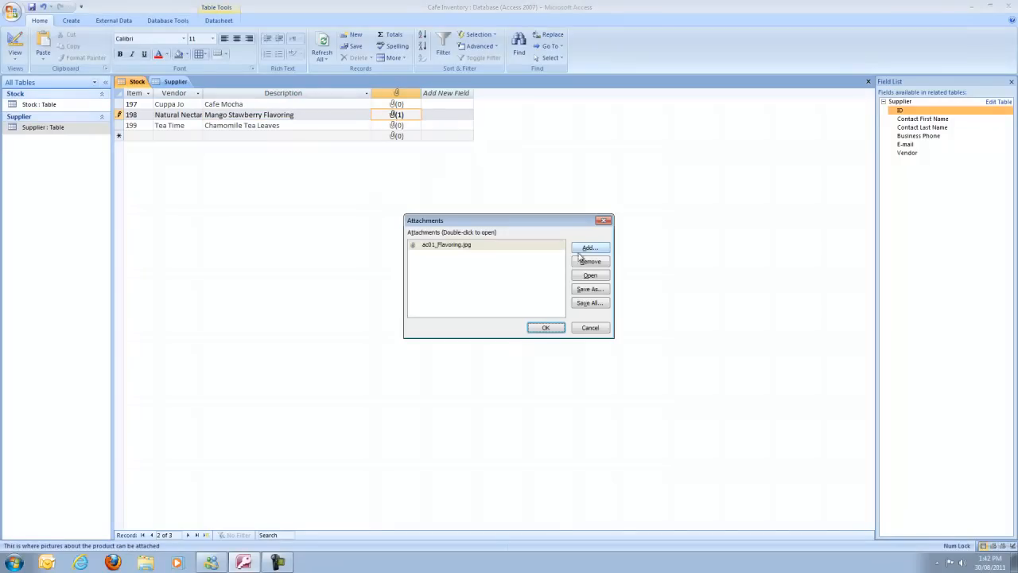
pyautogui.click(458, 249)
# View the attached ac01_Flavoring picture, then close the viewer and the attachments list
pyautogui.doubleClick(459, 248)
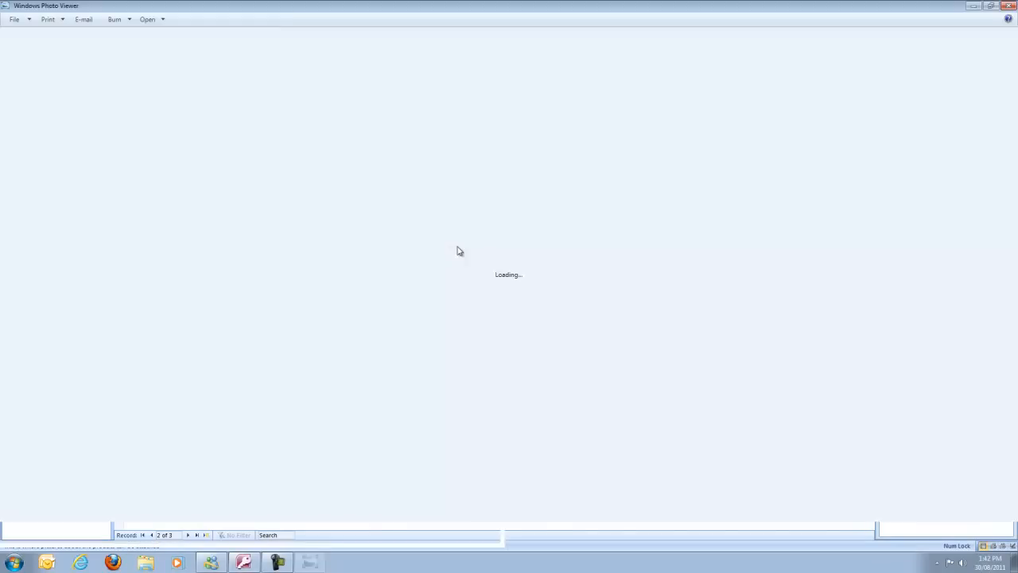
pyautogui.click(1009, 6)
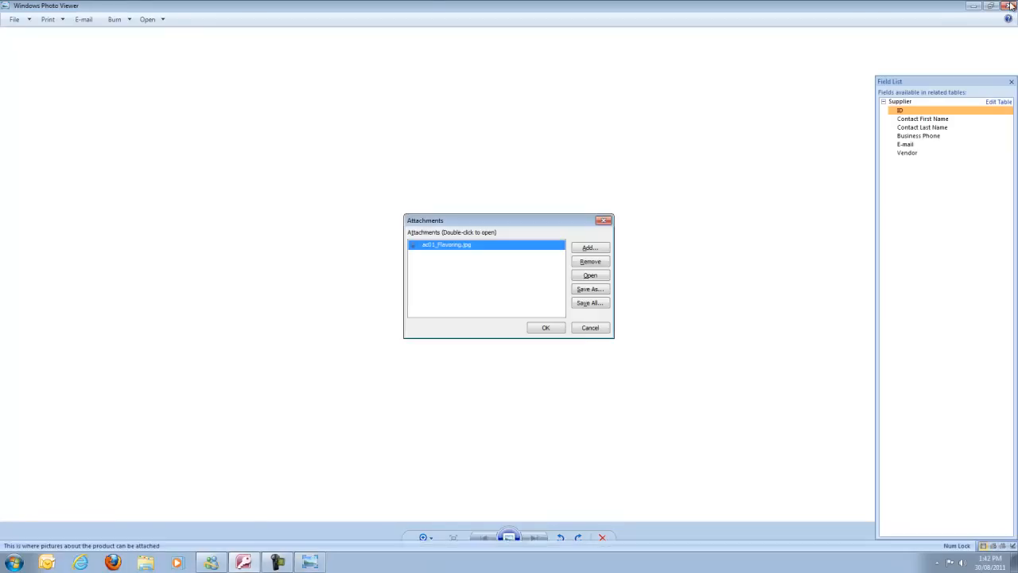
pyautogui.click(548, 331)
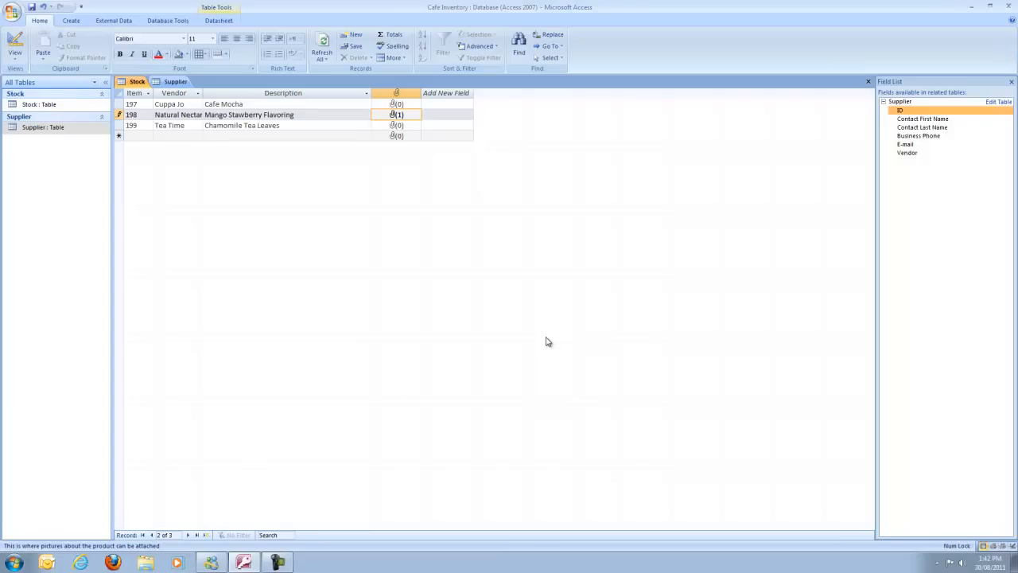
# Add Stock record 200 with vendor Paper Products and description 'Napkins', then save it
pyautogui.click(151, 136)
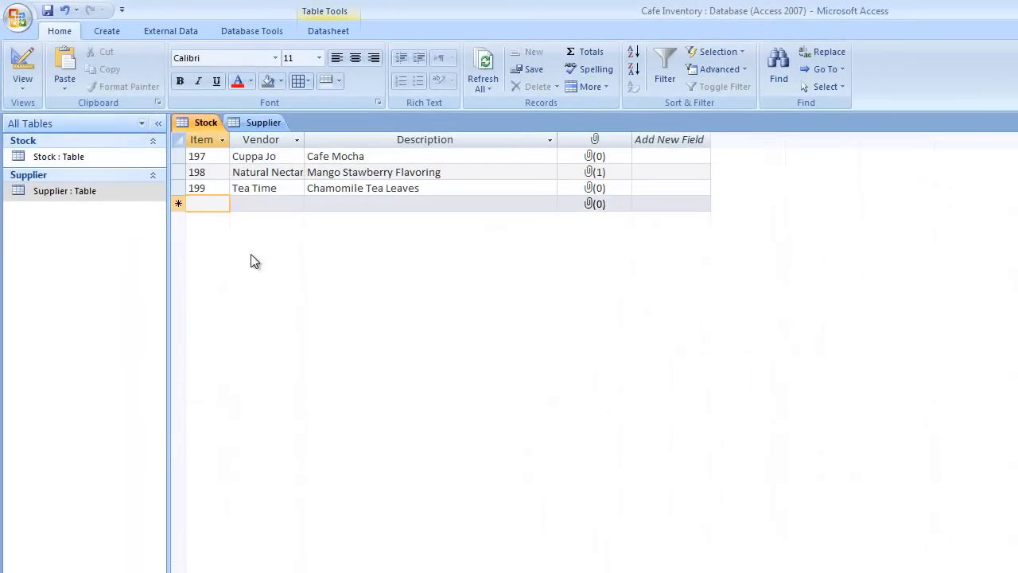
pyautogui.write('200')
pyautogui.press('Tab')
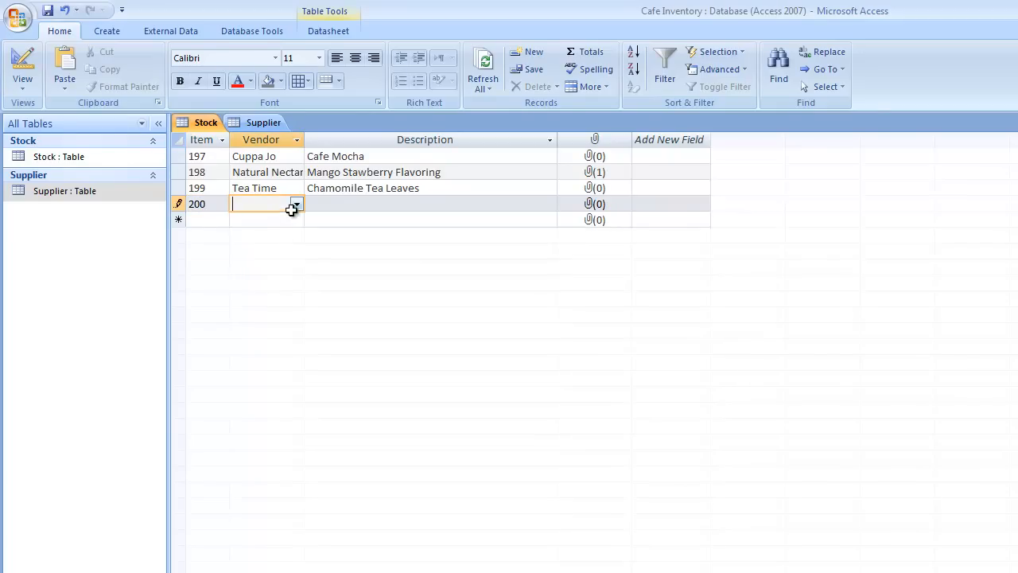
pyautogui.click(295, 203)
pyautogui.click(282, 264)
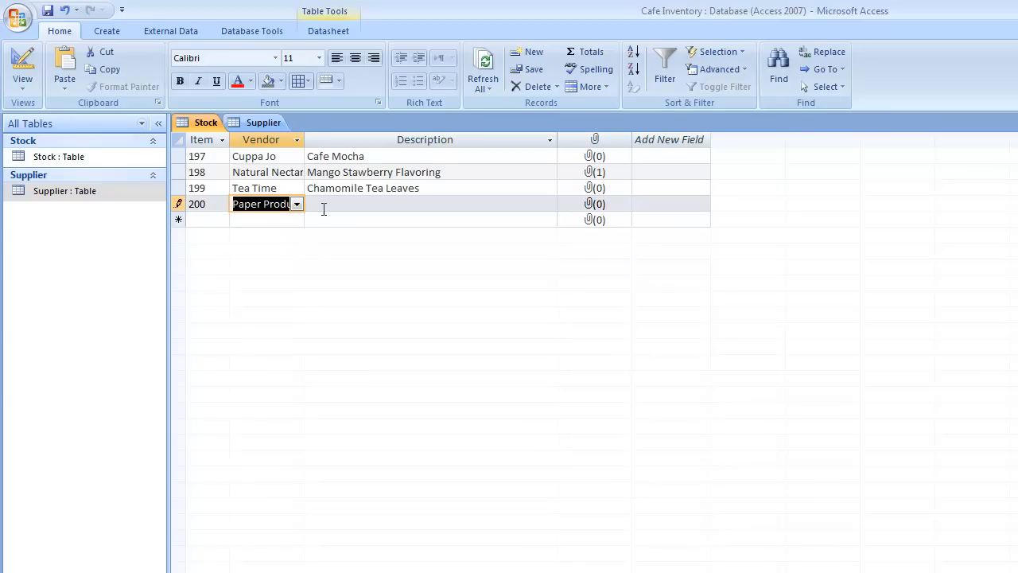
pyautogui.press('Tab')
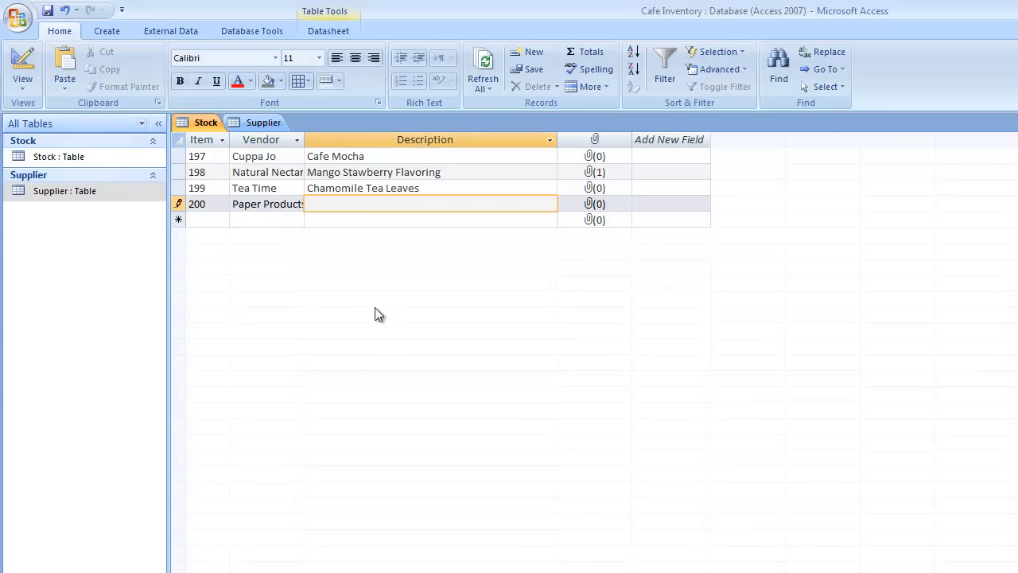
pyautogui.write('Napkins')
pyautogui.press('Tab')
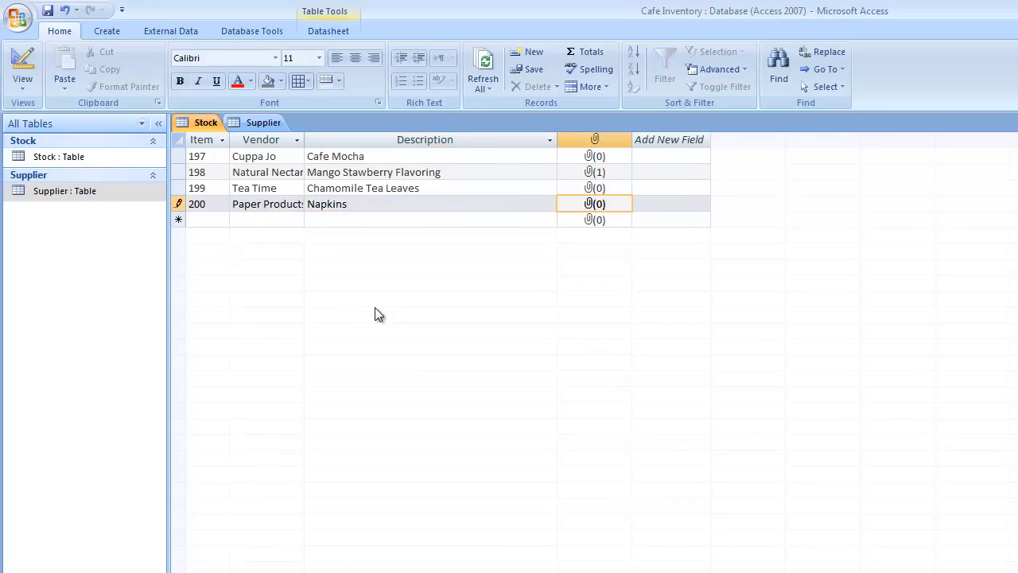
pyautogui.click(232, 139)
# AutoFit the Stock table's Item, Vendor, Description and attachment columns, then switch to the Supplier table
pyautogui.doubleClick(230, 139)
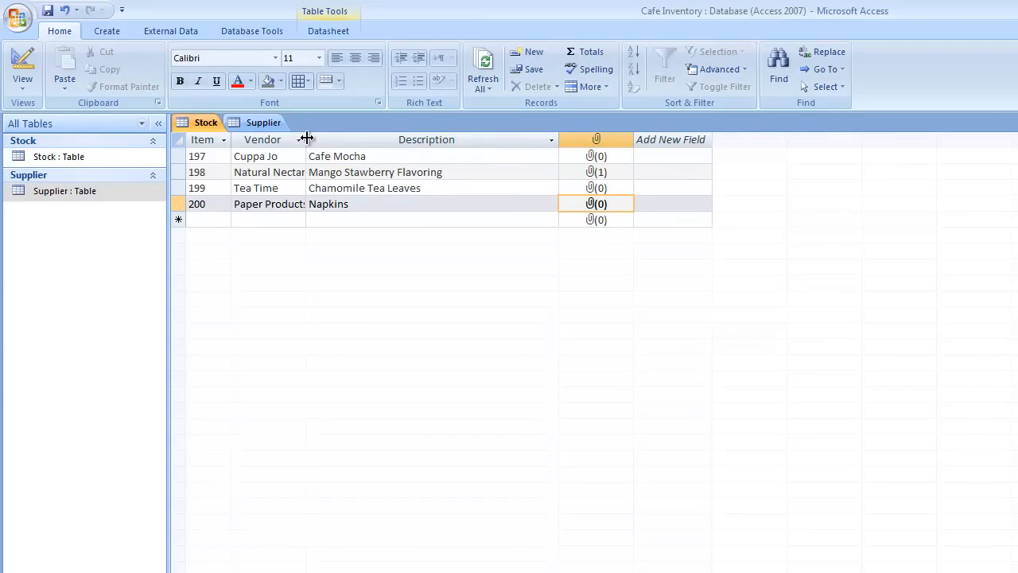
pyautogui.doubleClick(304, 139)
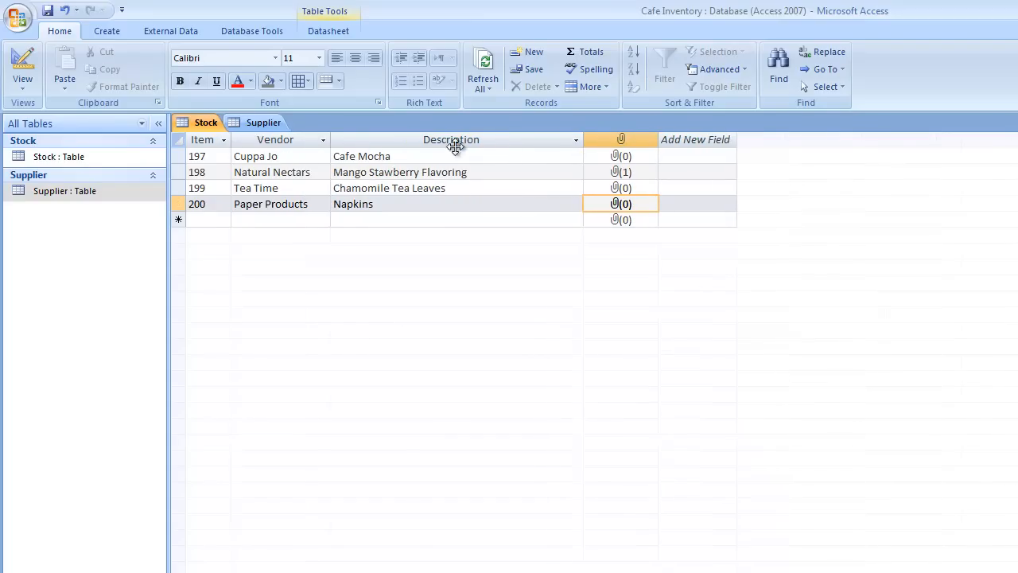
pyautogui.doubleClick(583, 139)
pyautogui.doubleClick(547, 139)
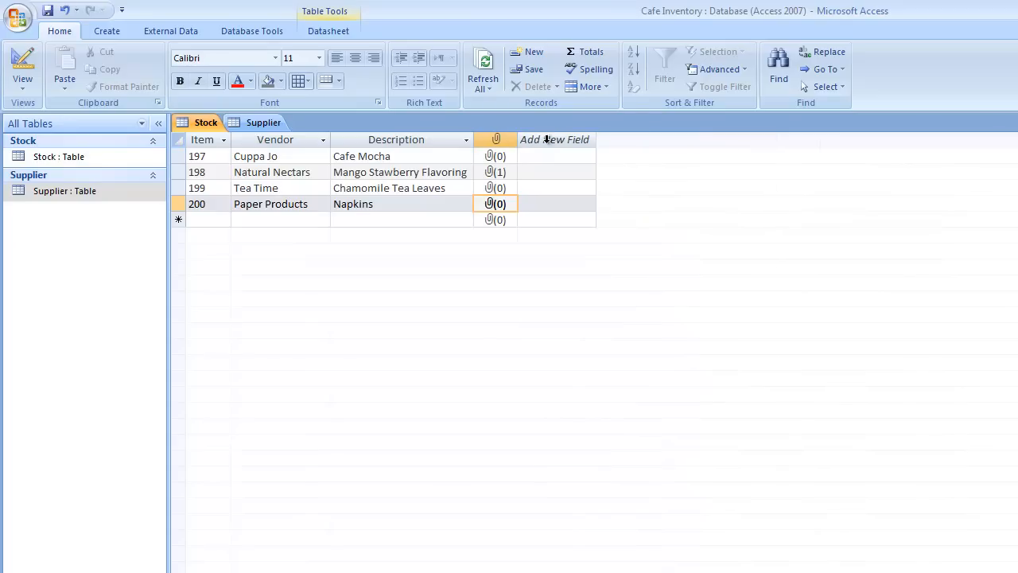
pyautogui.click(266, 123)
# AutoFit the Supplier ID, Vendor and E-mail columns so full names and addresses show
pyautogui.doubleClick(260, 142)
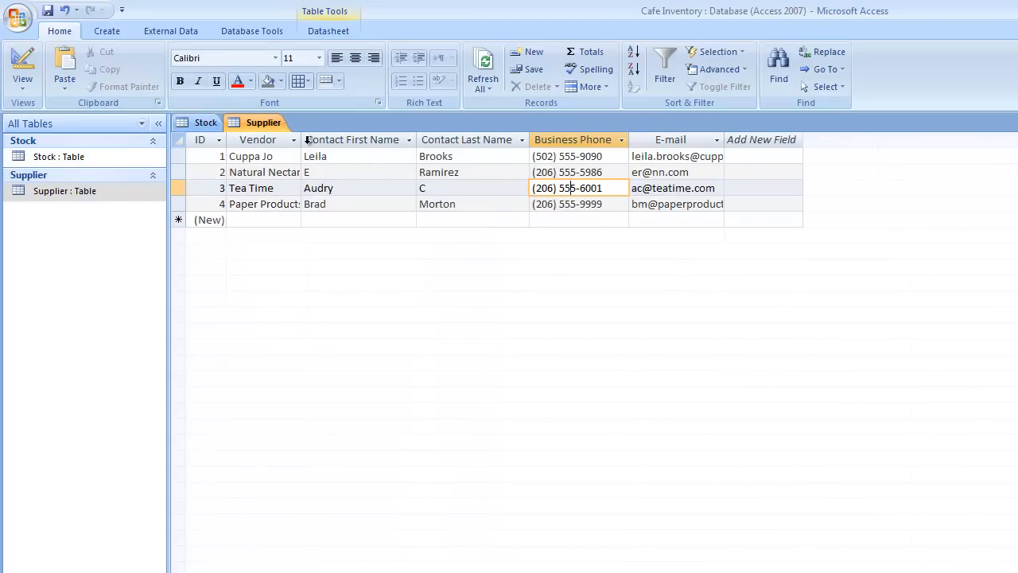
pyautogui.doubleClick(302, 140)
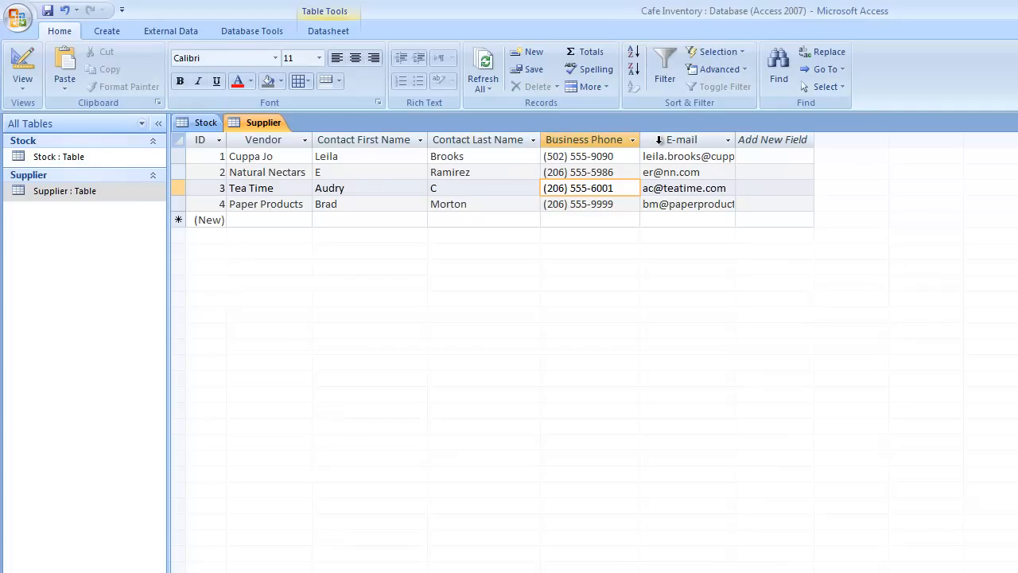
pyautogui.doubleClick(736, 141)
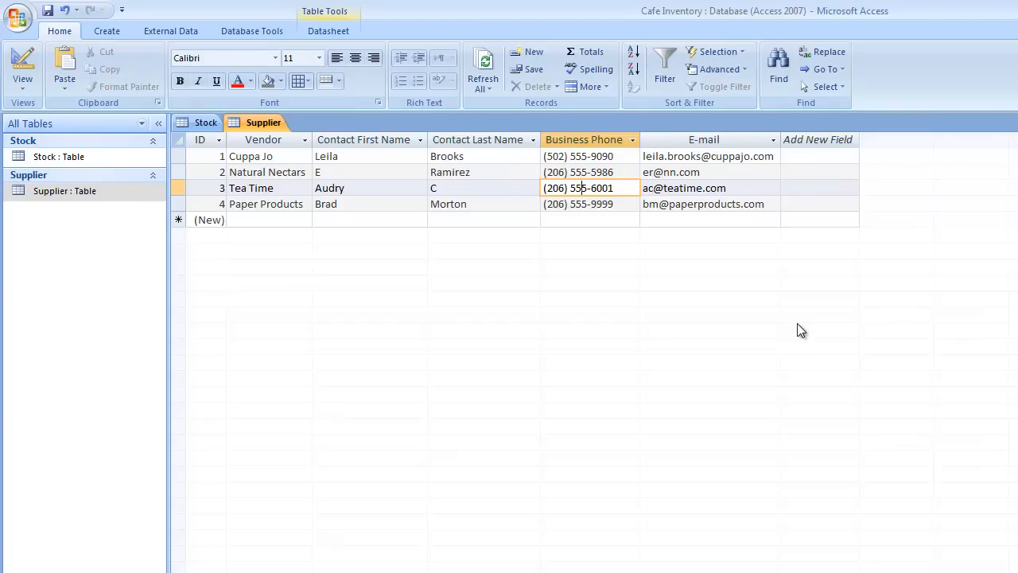
# Print-preview the Supplier table in landscape with Wide margins, then close the preview
pyautogui.click(18, 16)
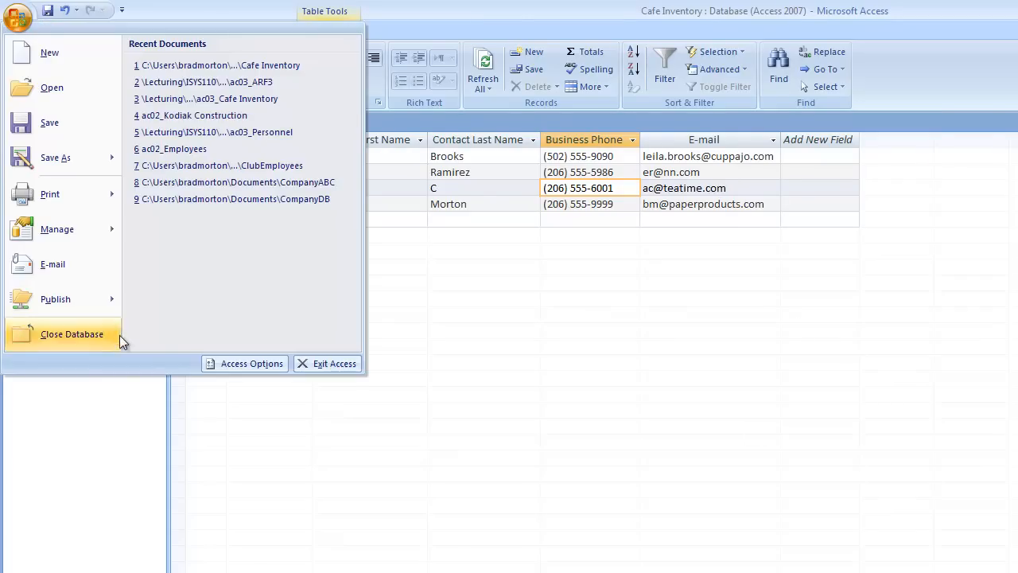
pyautogui.moveTo(106, 205)
pyautogui.click(238, 144)
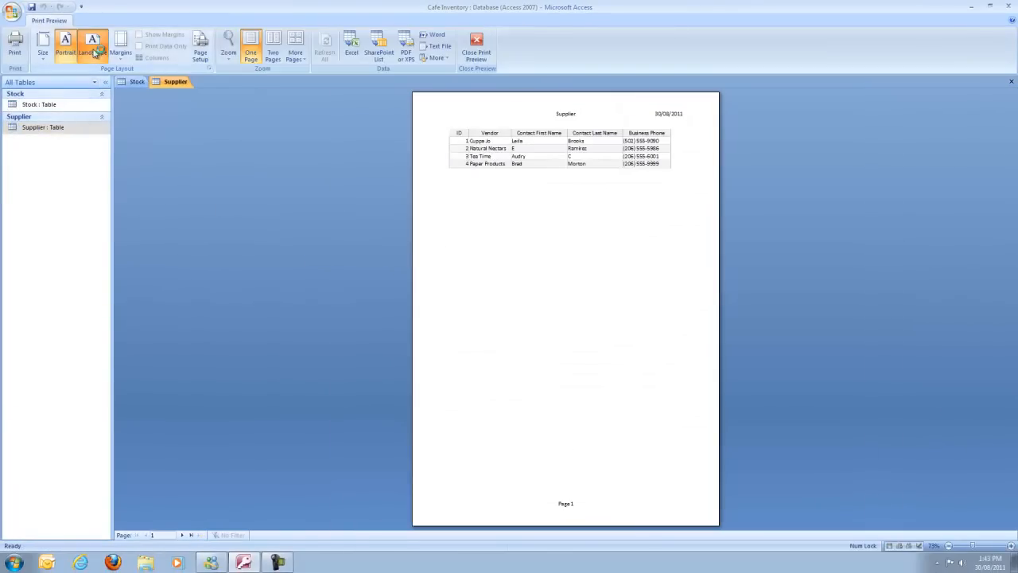
pyautogui.click(93, 52)
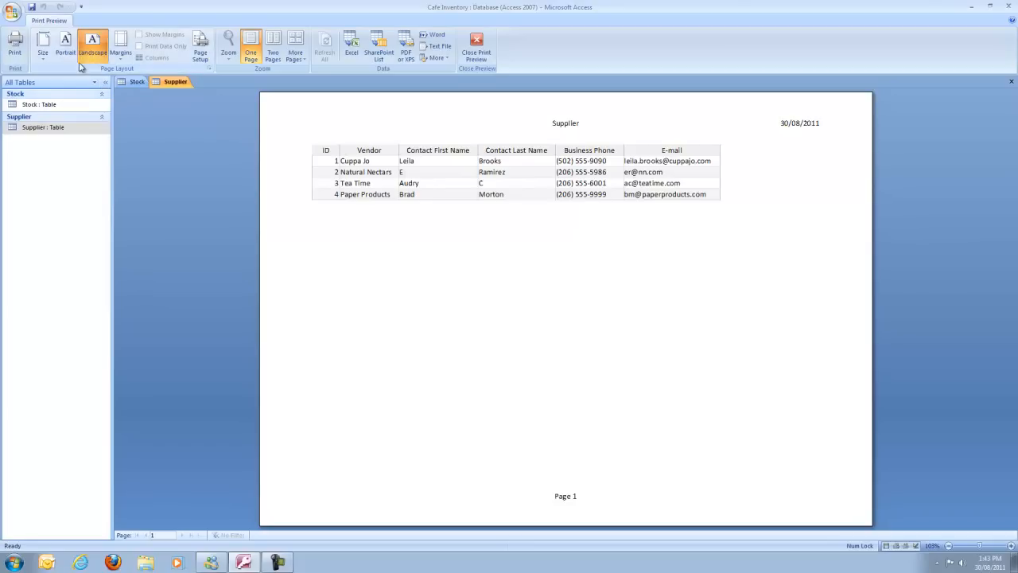
pyautogui.click(120, 56)
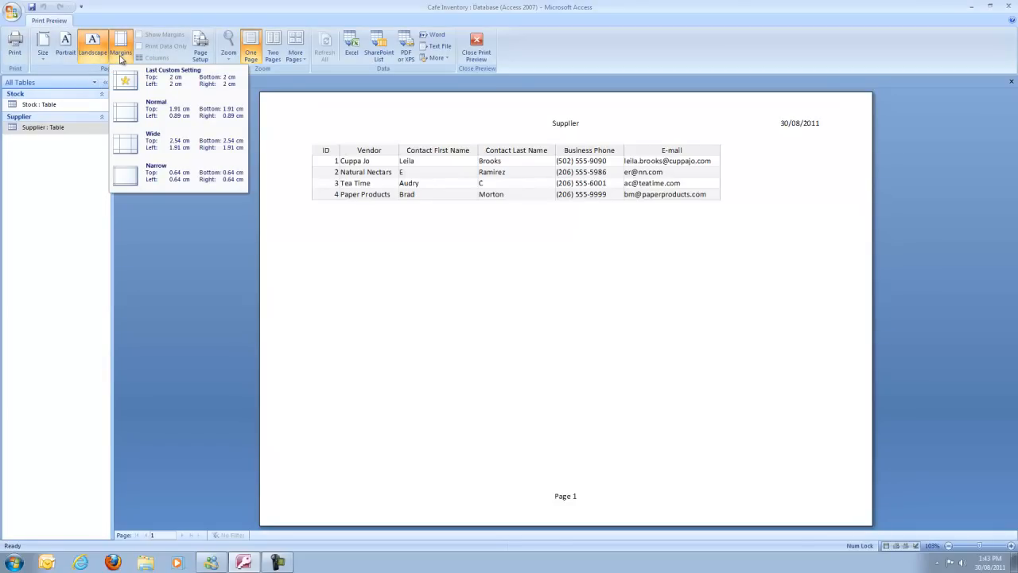
pyautogui.click(146, 147)
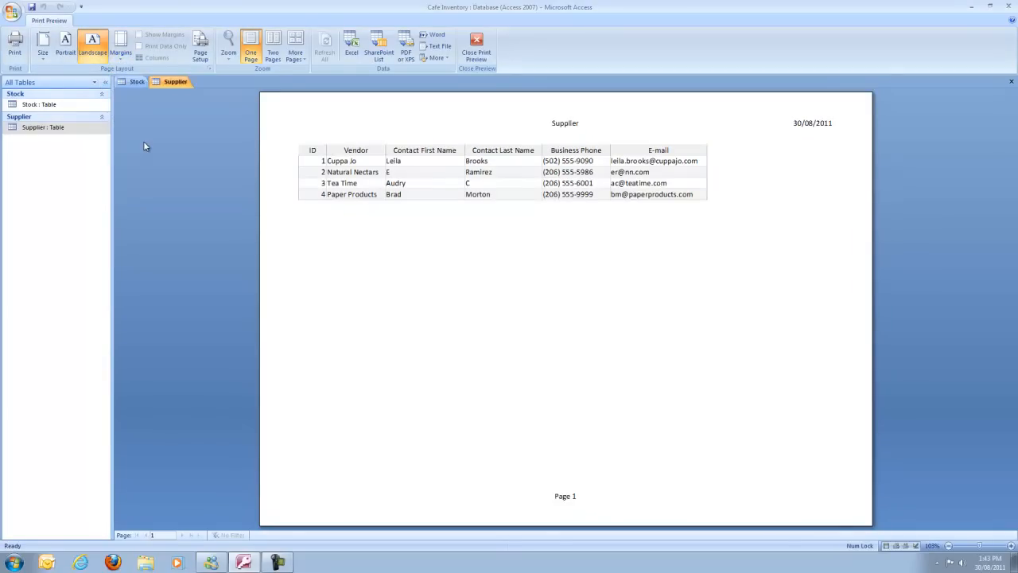
pyautogui.click(121, 49)
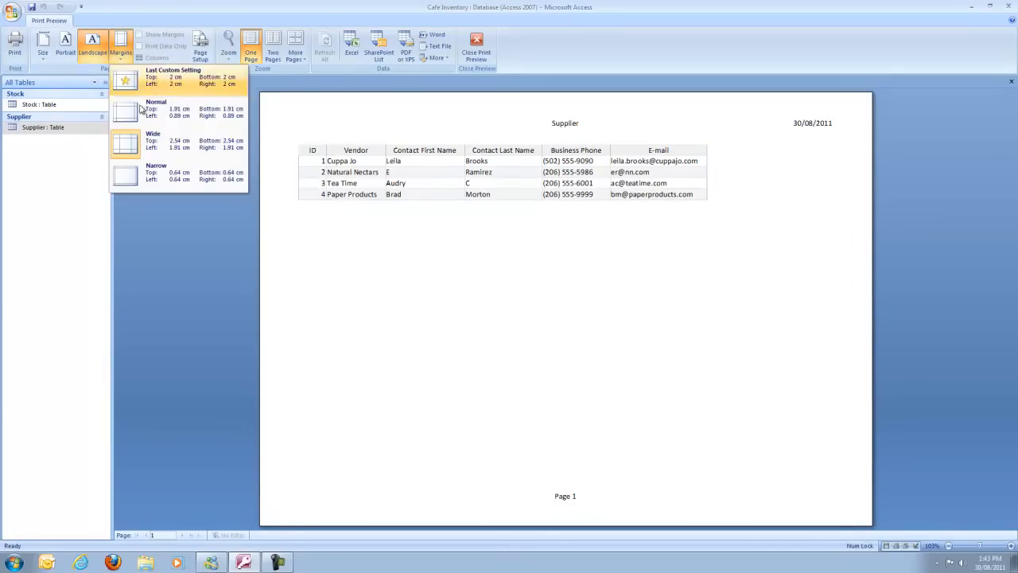
pyautogui.click(155, 145)
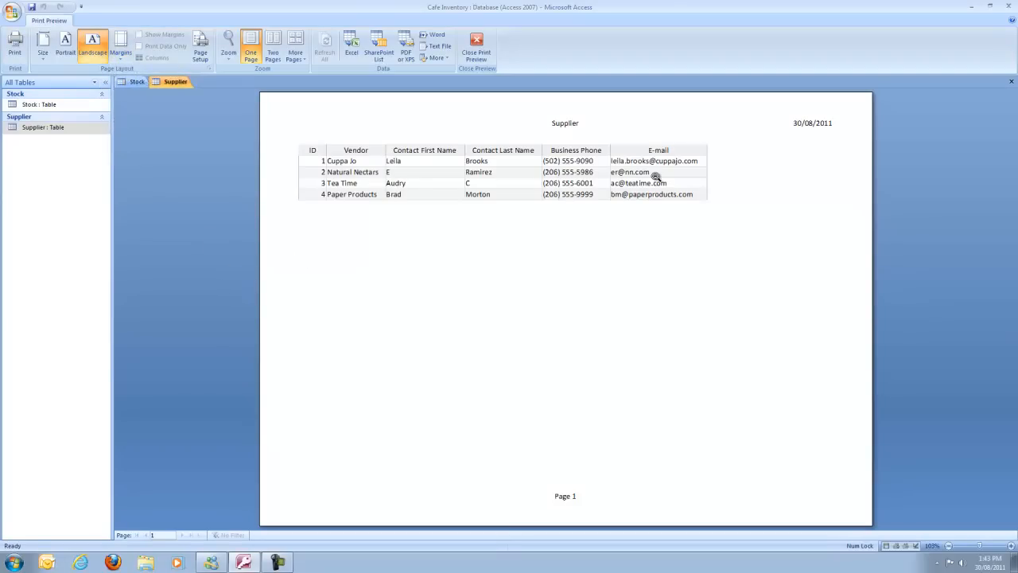
pyautogui.click(475, 48)
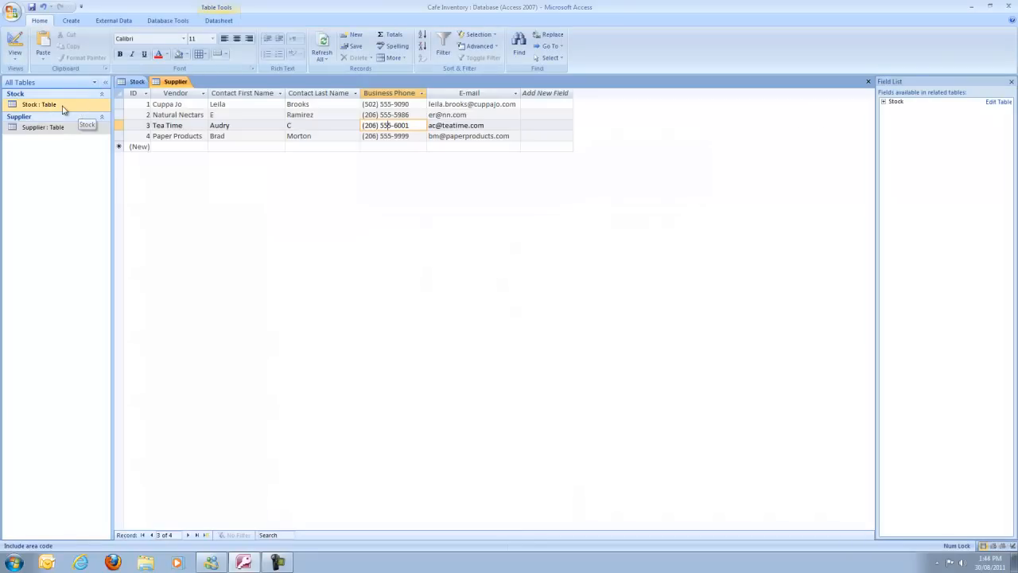
# Compare the Stock and Supplier tables, finishing with Stock items 197–200 in front
pyautogui.click(128, 83)
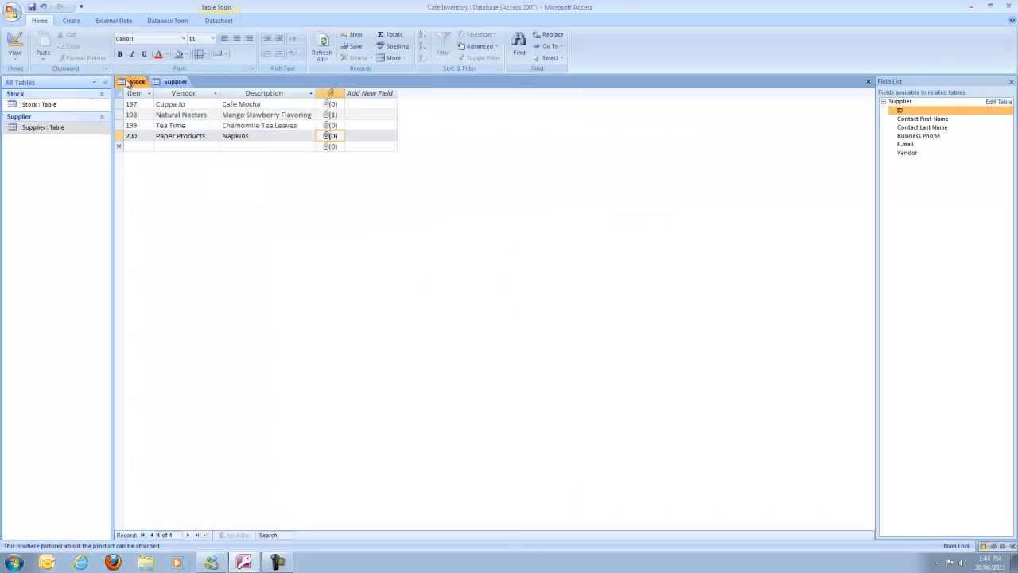
pyautogui.click(179, 83)
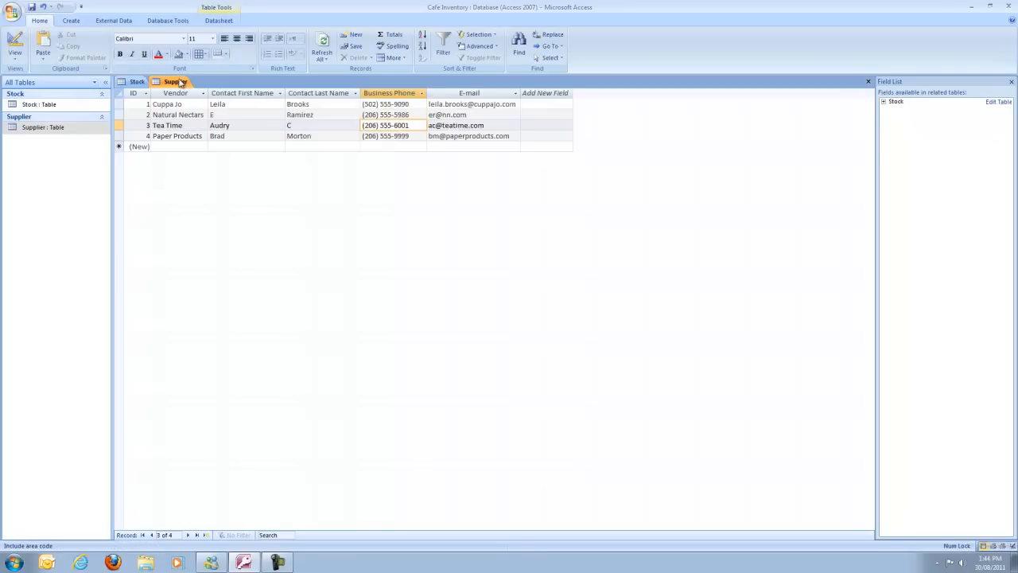
pyautogui.click(135, 83)
pyautogui.click(171, 83)
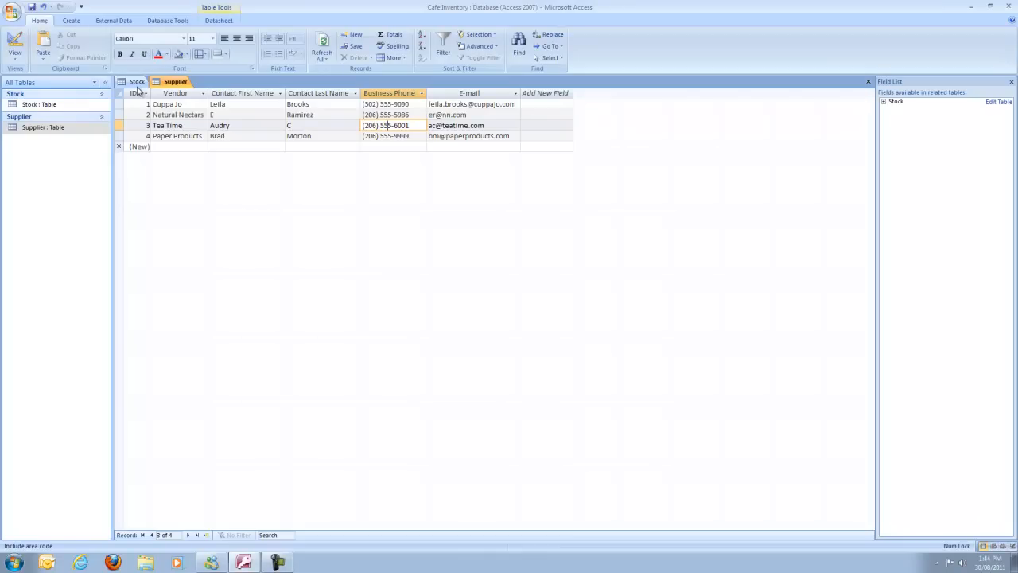
pyautogui.click(136, 83)
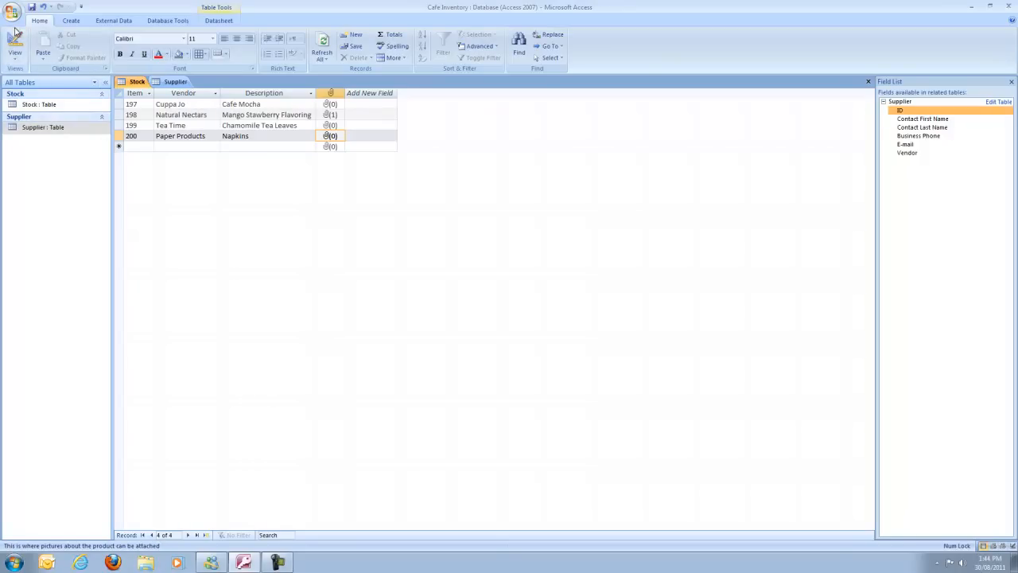
pyautogui.click(12, 13)
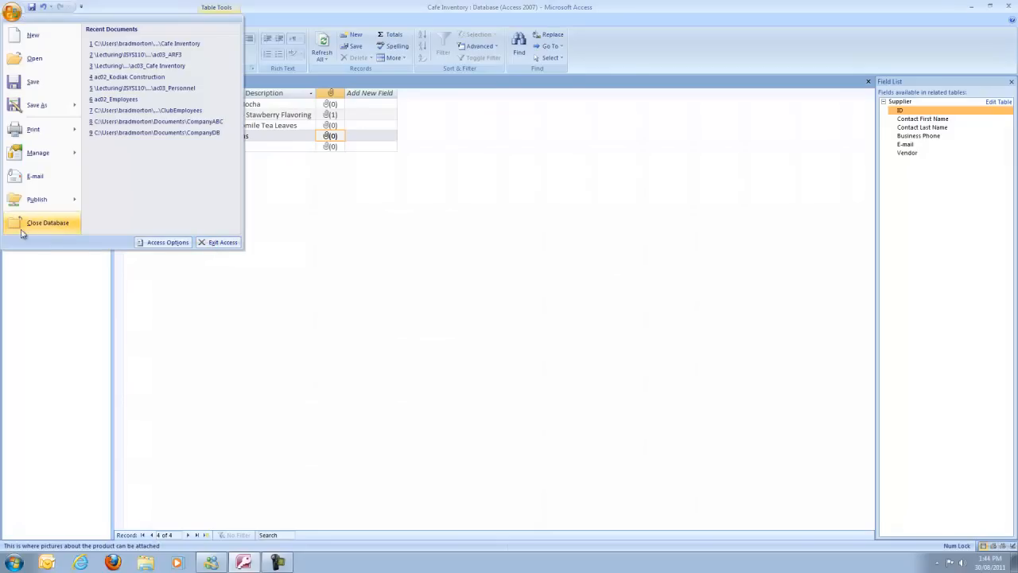
# Close the Cafe Inventory database, saving the Supplier table layout changes
pyautogui.click(61, 222)
pyautogui.click(461, 308)
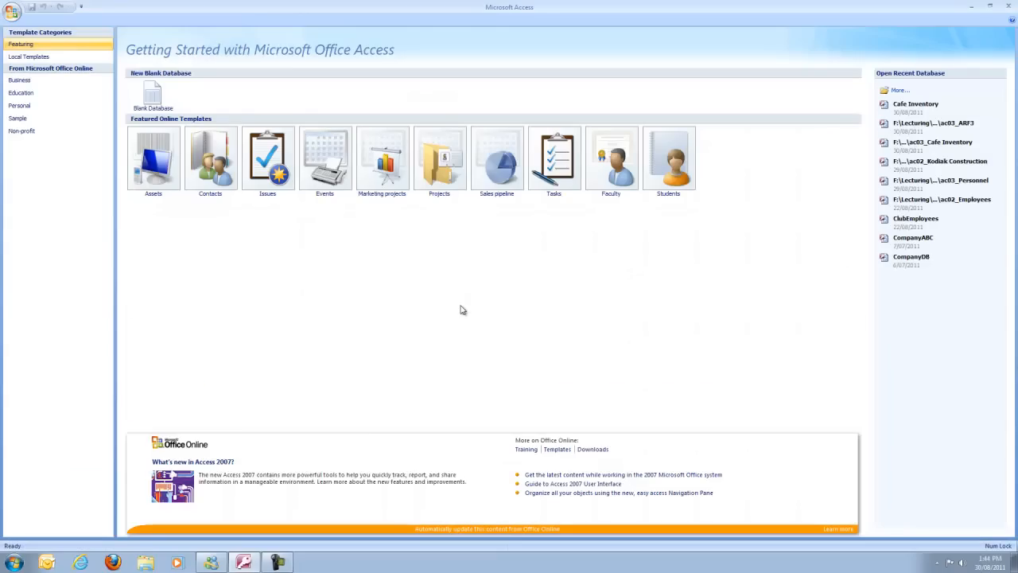